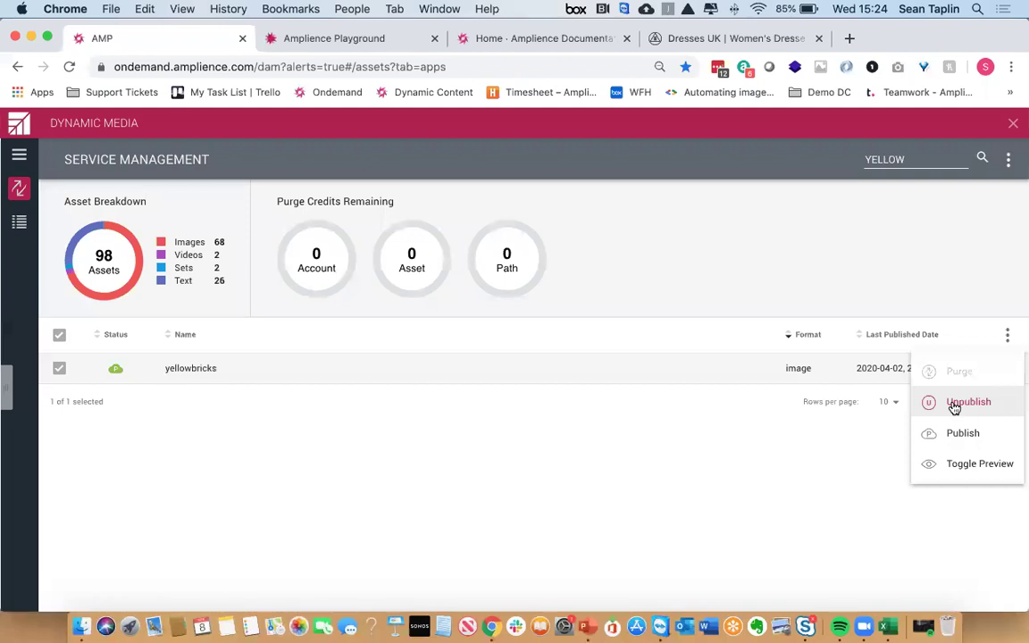
# Toggle the preview of the yellowbricks asset to compare its DAM and origin versions
pyautogui.click(929, 465)
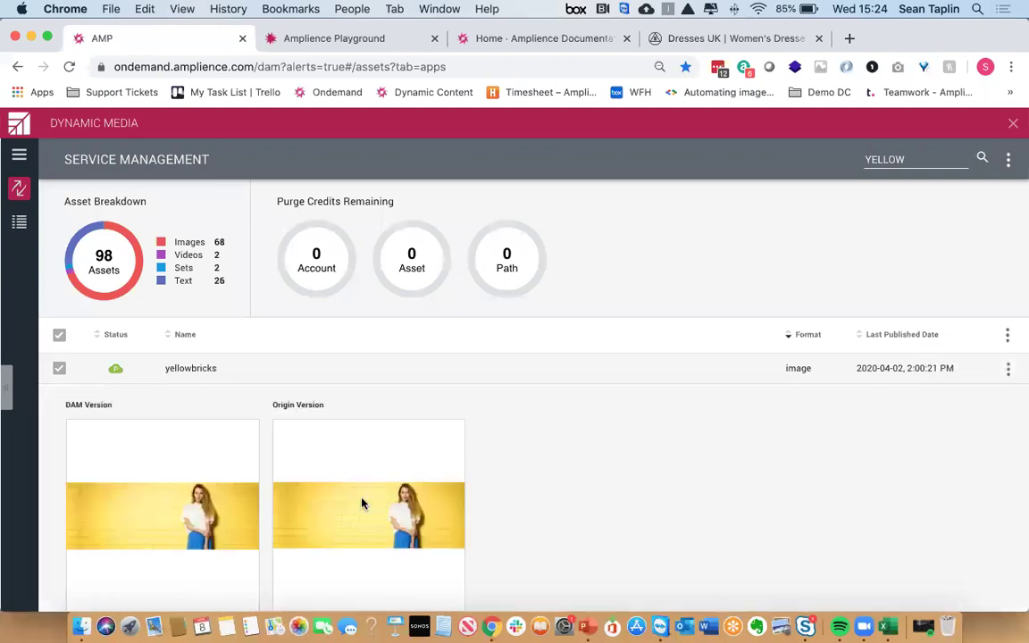
pyautogui.scroll(-2, 362, 503)
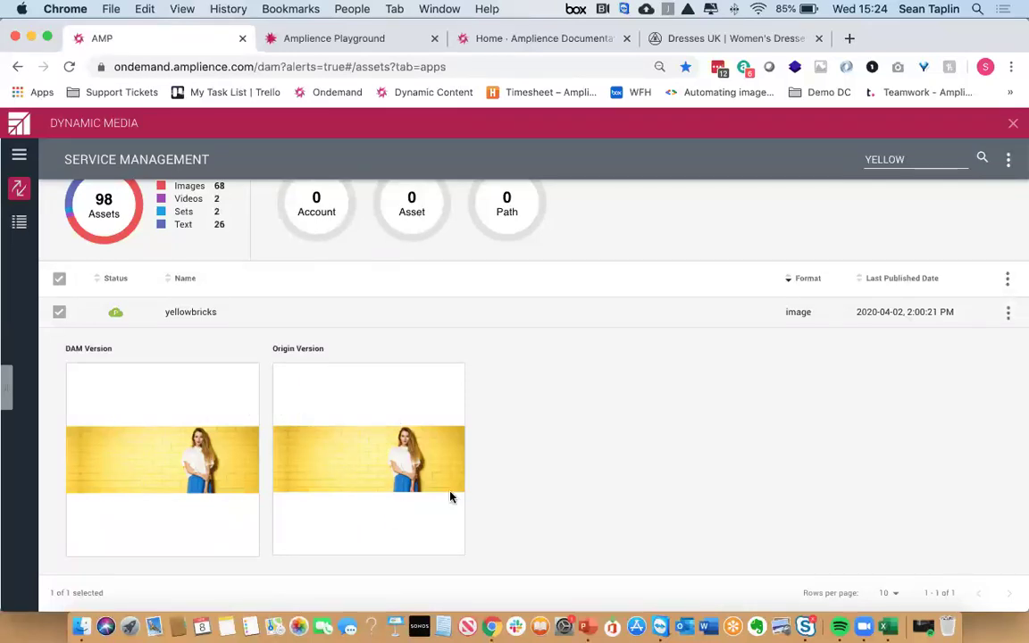
# Switch to PowerPoint to show the slide on unpublishing and Toggle Preview, and return to Chrome
pyautogui.click(588, 628)
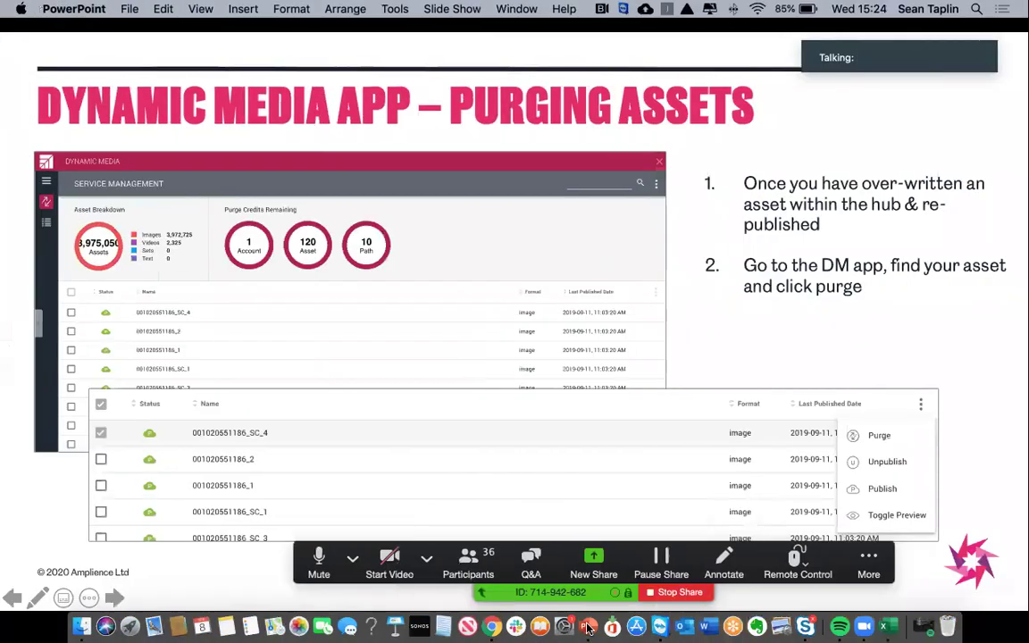
pyautogui.click(458, 562)
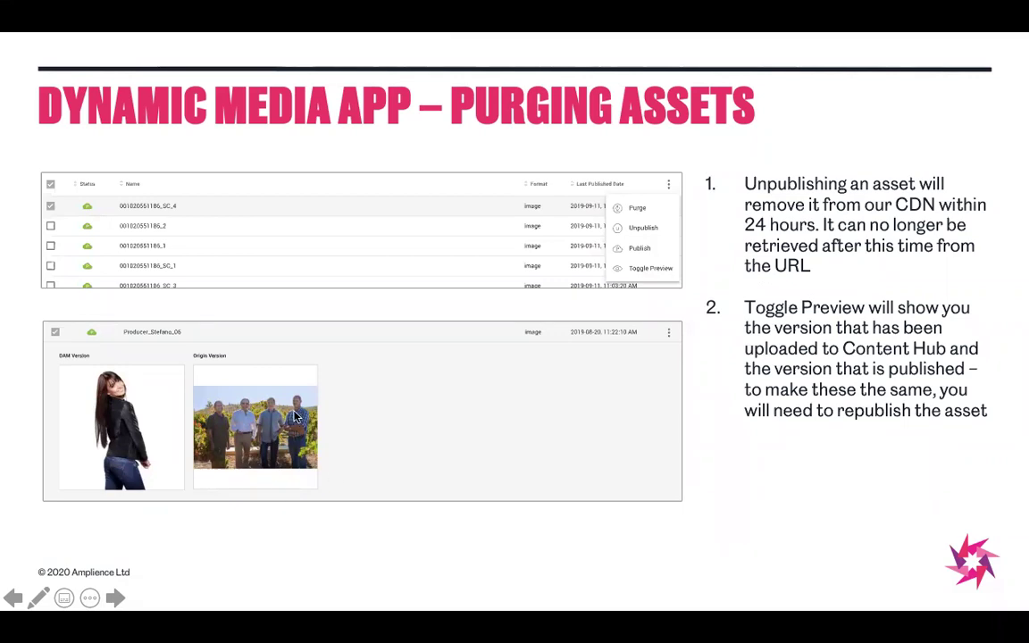
pyautogui.hotkey('ctrl', 'Right')
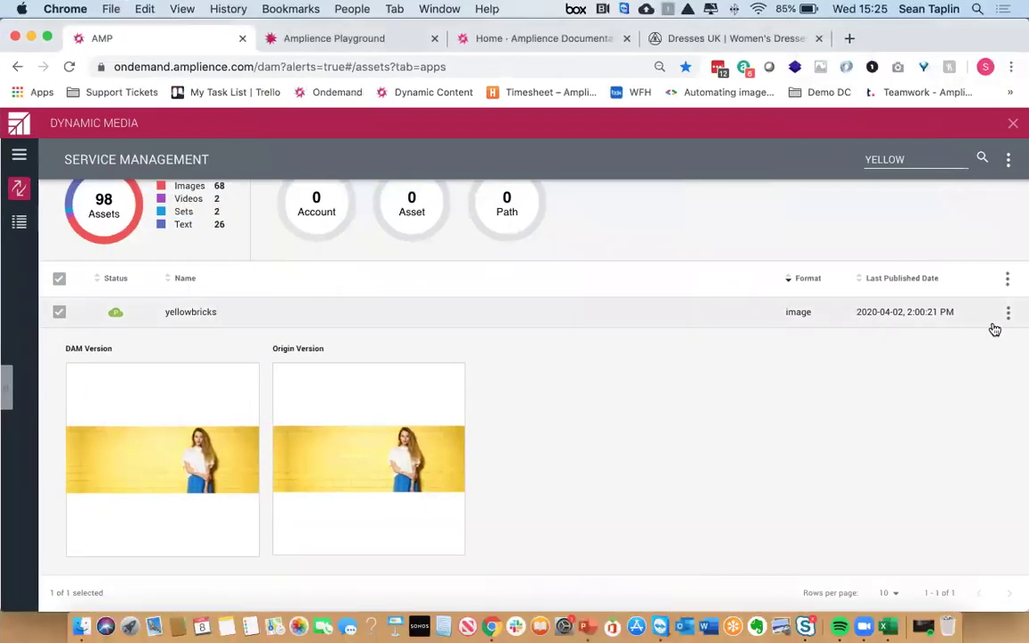
# Display the available actions for yellowbricks, and switch to PowerPoint to advance to the Asset Restoring slide
pyautogui.click(1007, 314)
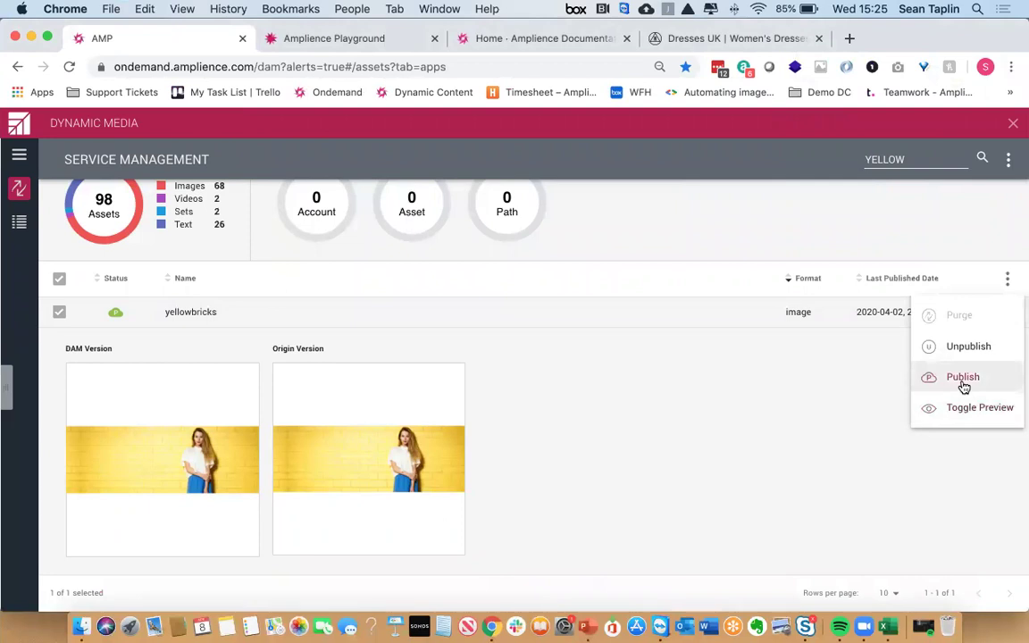
pyautogui.click(585, 628)
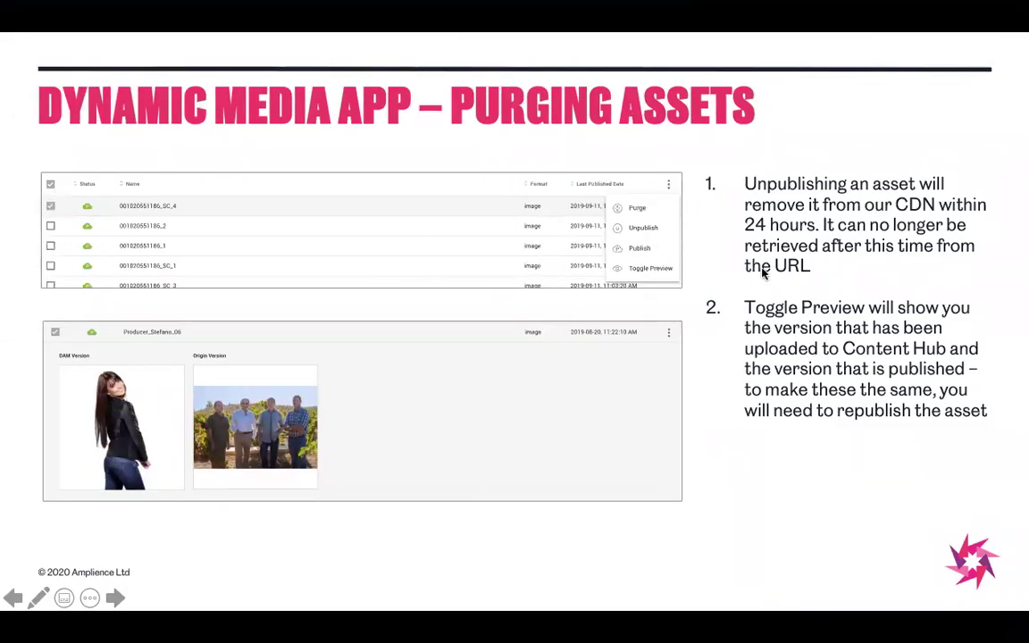
pyautogui.press('Right')
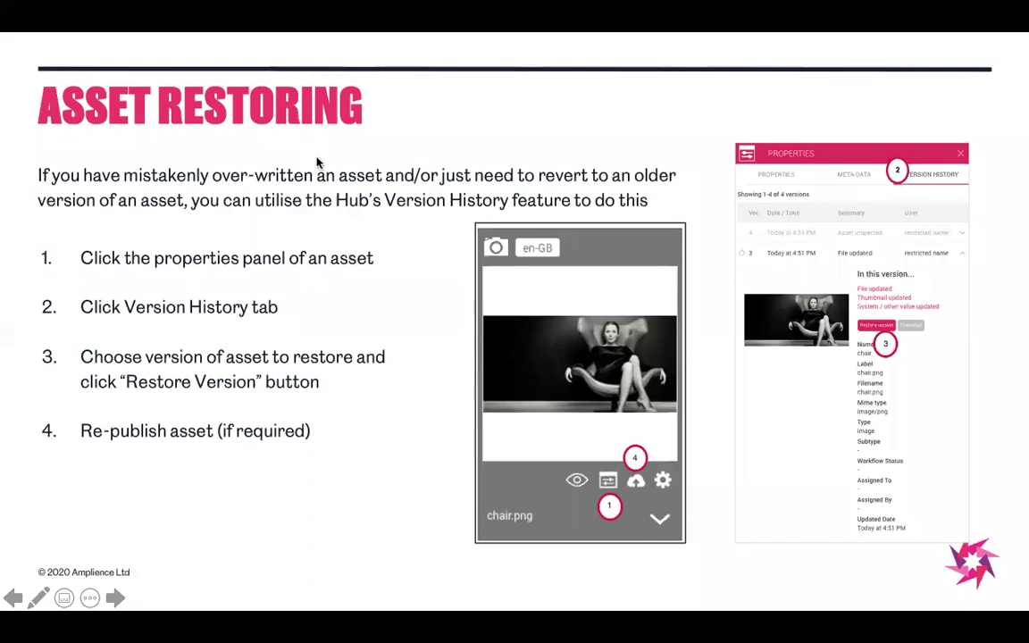
# Return to Chrome, close the Dynamic Media app and open the version history of AlltheLook_4.jpg
pyautogui.hotkey('ctrl', 'Right')
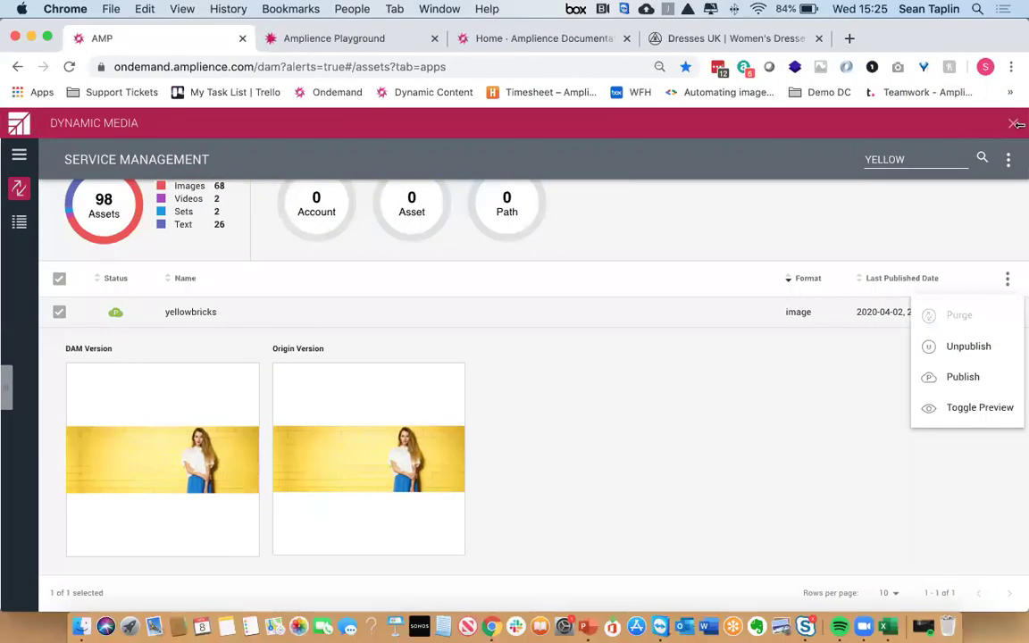
pyautogui.click(1015, 123)
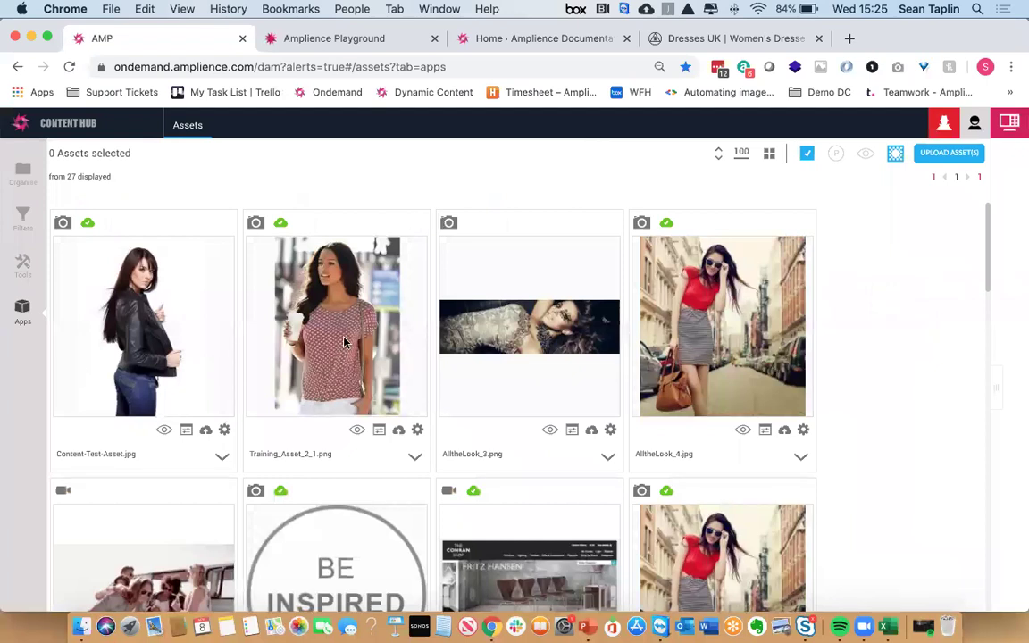
pyautogui.click(712, 336)
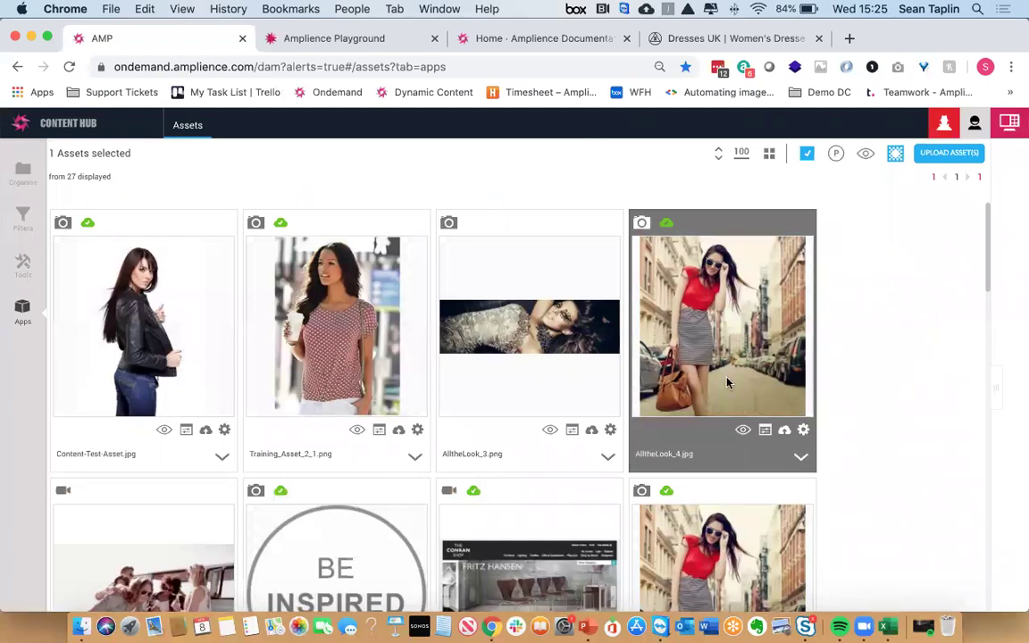
pyautogui.click(765, 432)
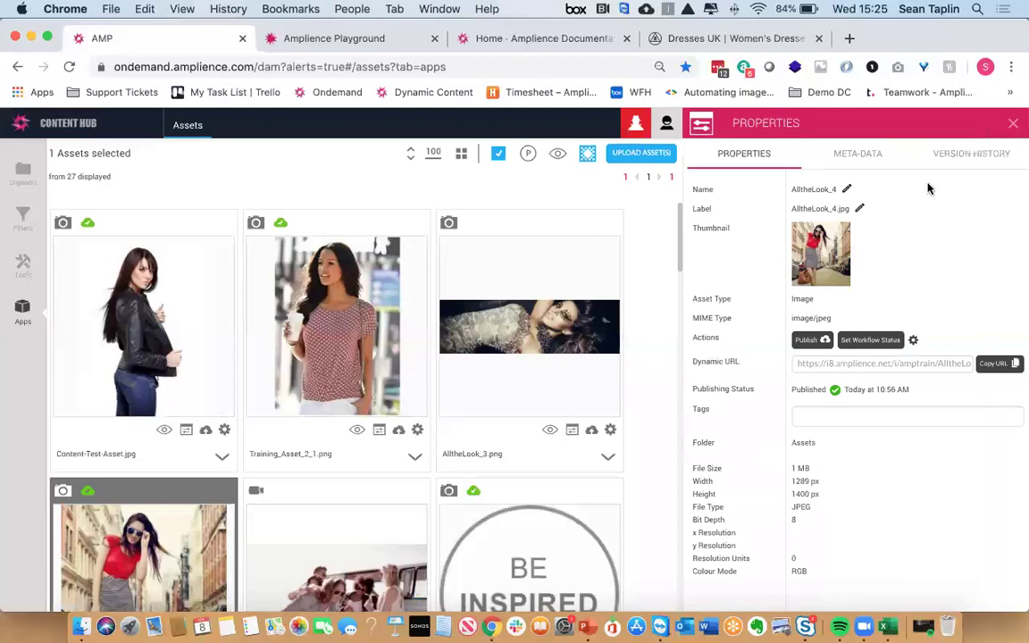
pyautogui.click(960, 164)
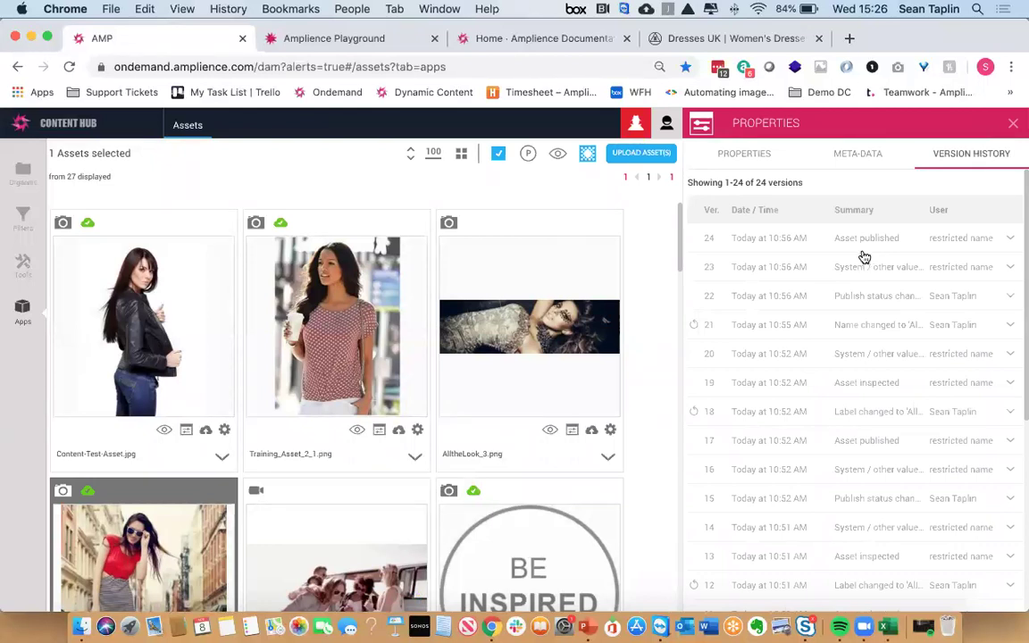
# Review the details of versions 21 and 18 in the version history of AlltheLook_4.jpg
pyautogui.click(773, 328)
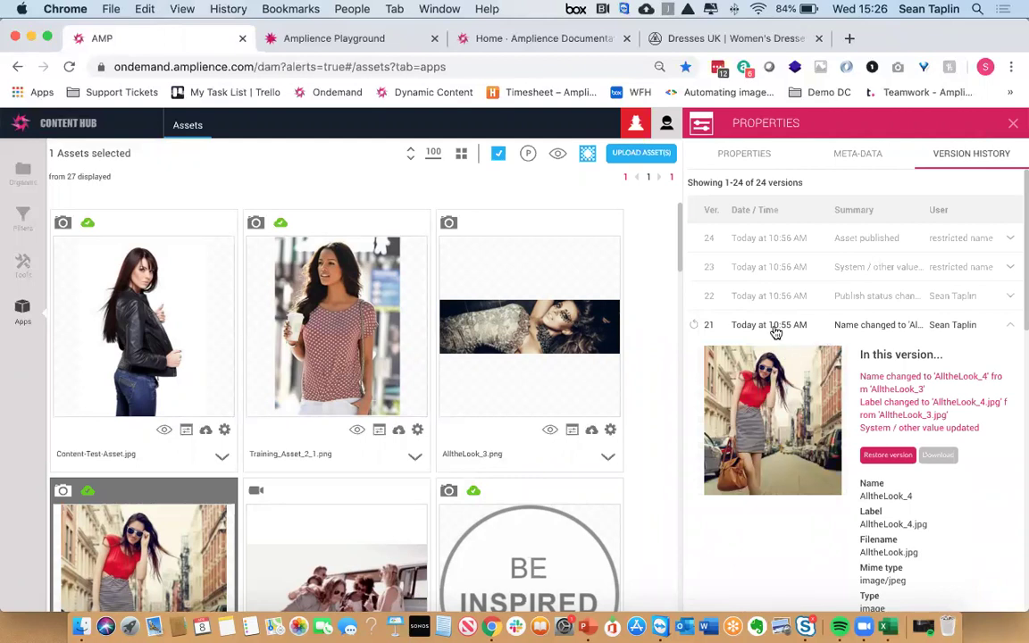
pyautogui.scroll(-5, 777, 332)
pyautogui.scroll(3, 703, 289)
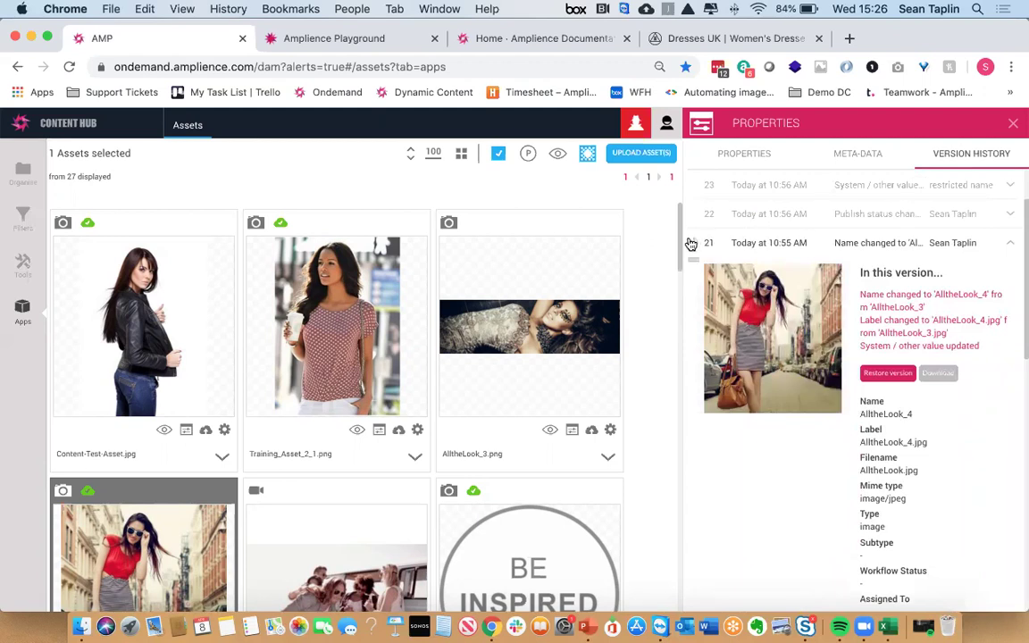
pyautogui.click(741, 244)
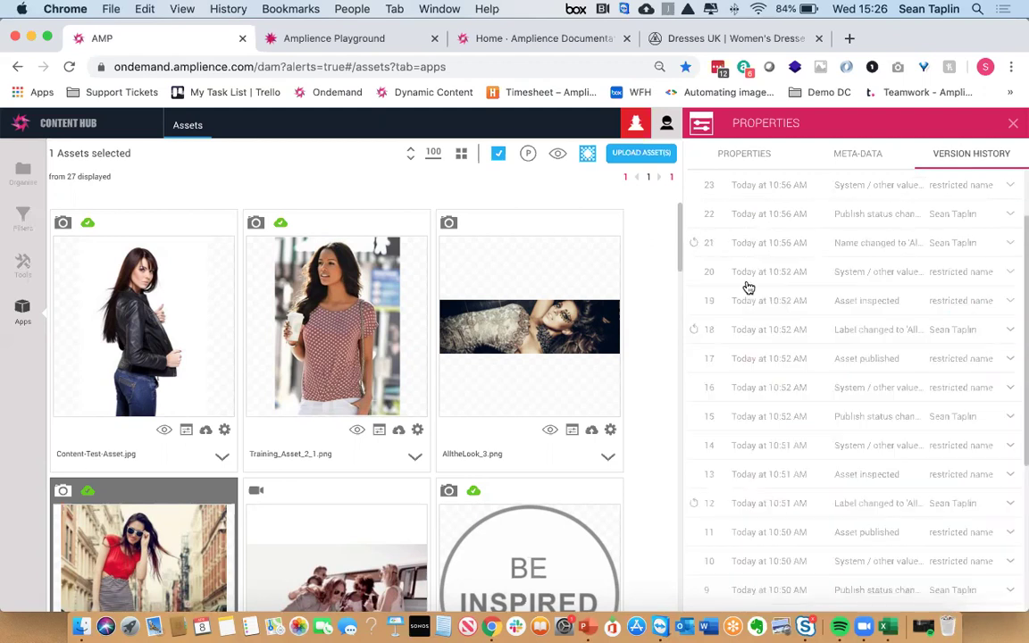
pyautogui.click(740, 327)
pyautogui.click(741, 327)
# Restore AlltheLook_4.jpg to version 12 and close its properties
pyautogui.scroll(-2, 742, 326)
pyautogui.click(737, 418)
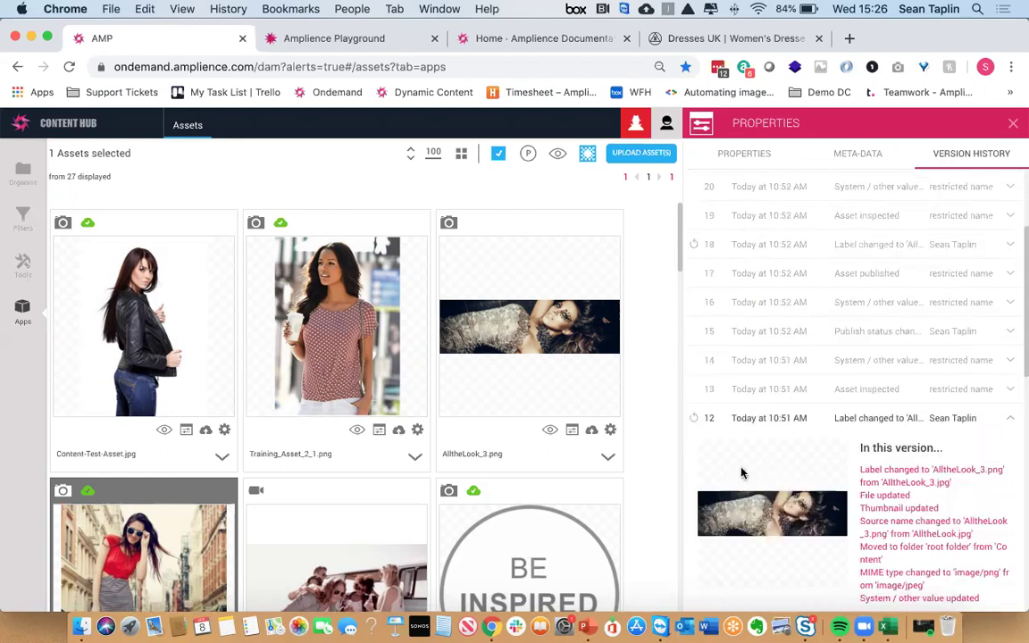
pyautogui.scroll(-4, 93, 478)
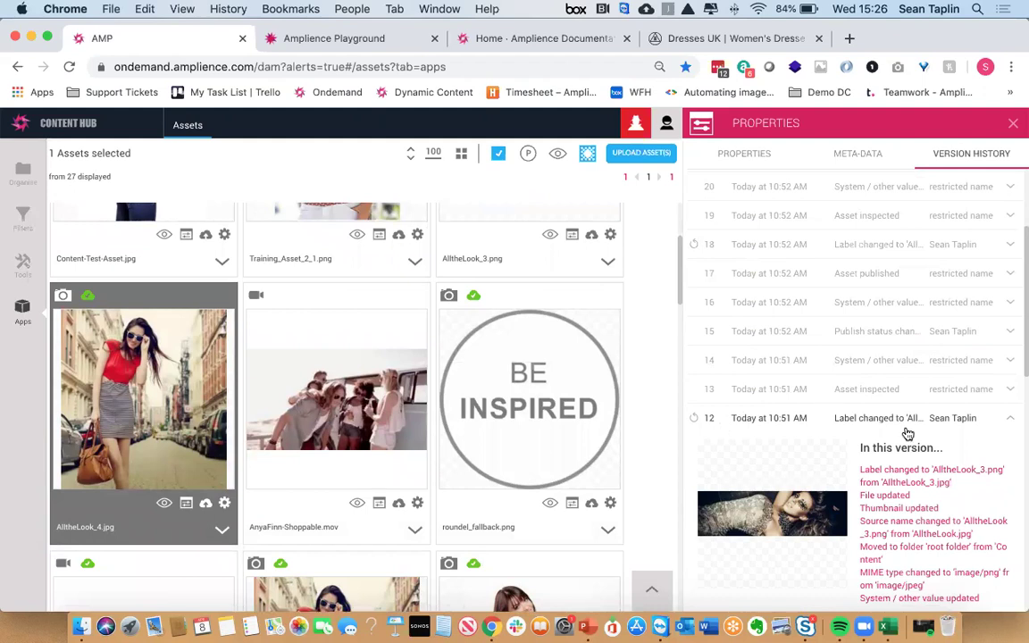
pyautogui.scroll(-3, 907, 427)
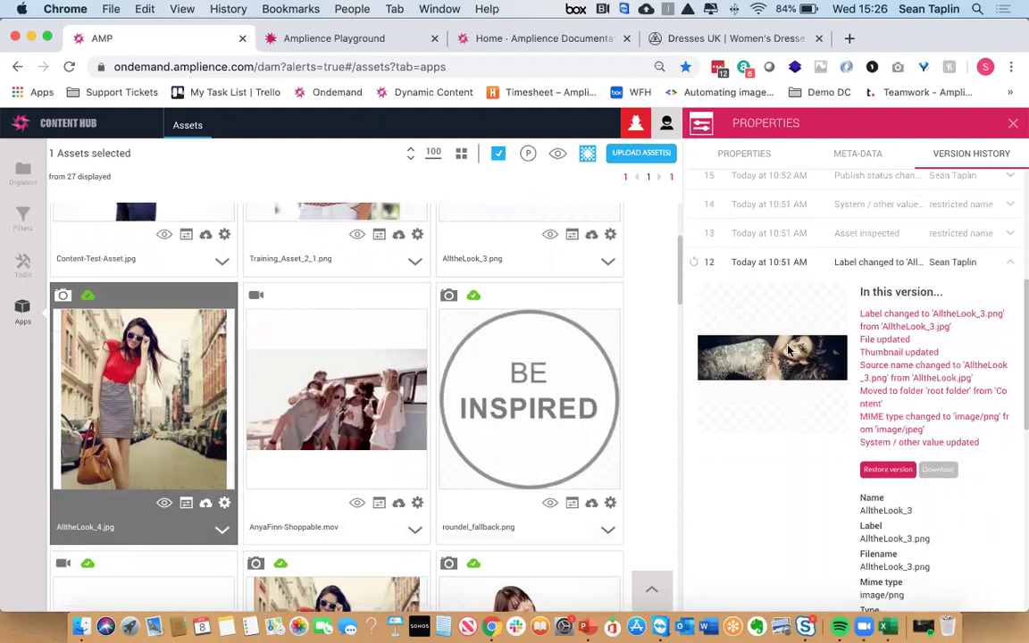
pyautogui.click(888, 468)
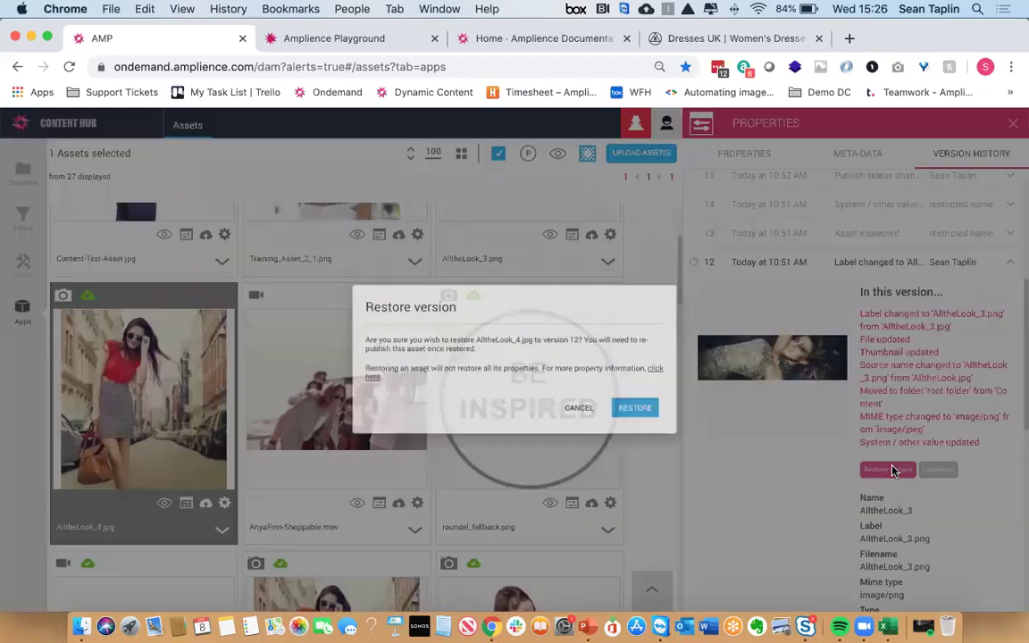
pyautogui.click(667, 422)
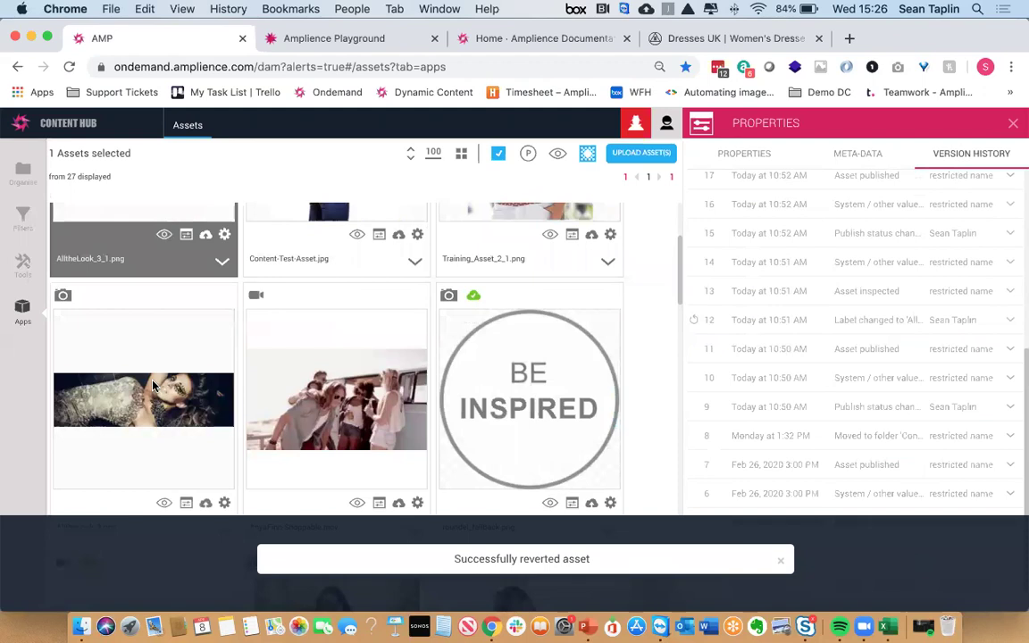
pyautogui.scroll(3, 153, 386)
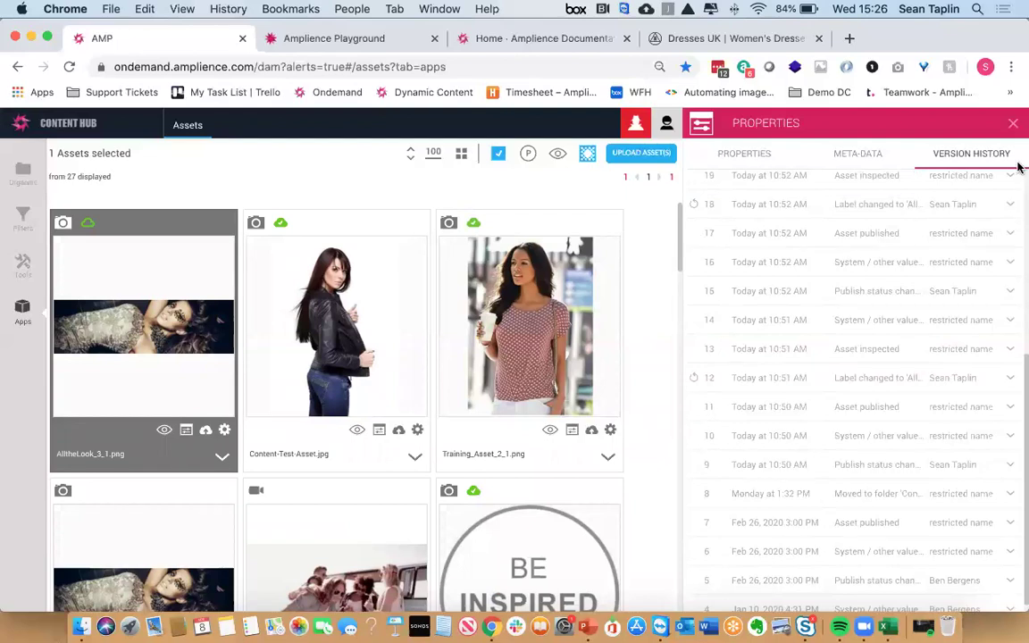
pyautogui.click(1010, 125)
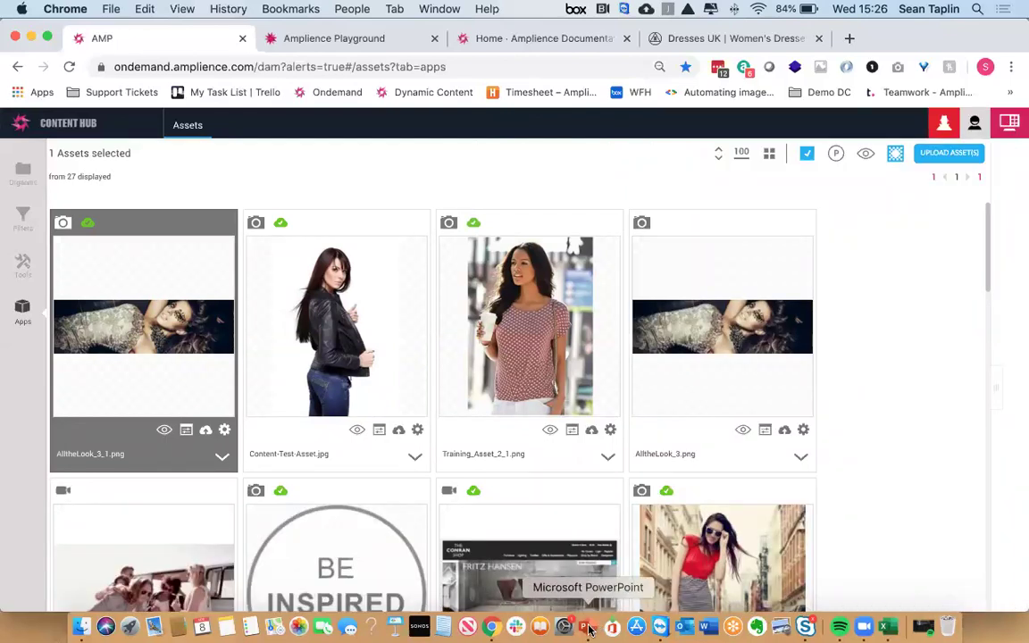
# Switch to PowerPoint to show the Renaming Assets slide, and return to Chrome
pyautogui.click(588, 630)
pyautogui.press('Right')
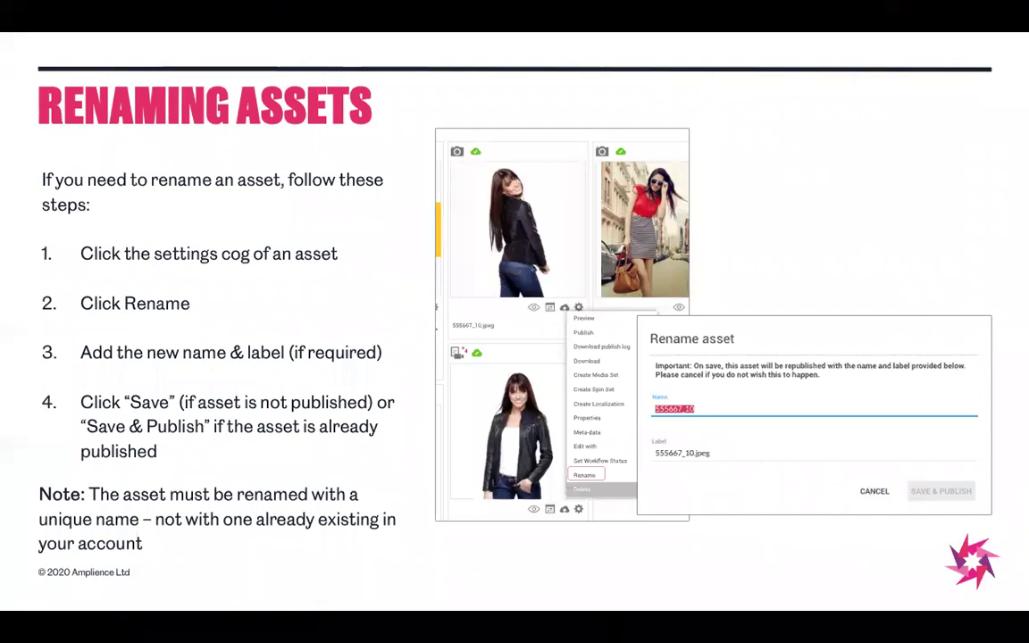
pyautogui.hotkey('ctrl', 'Right')
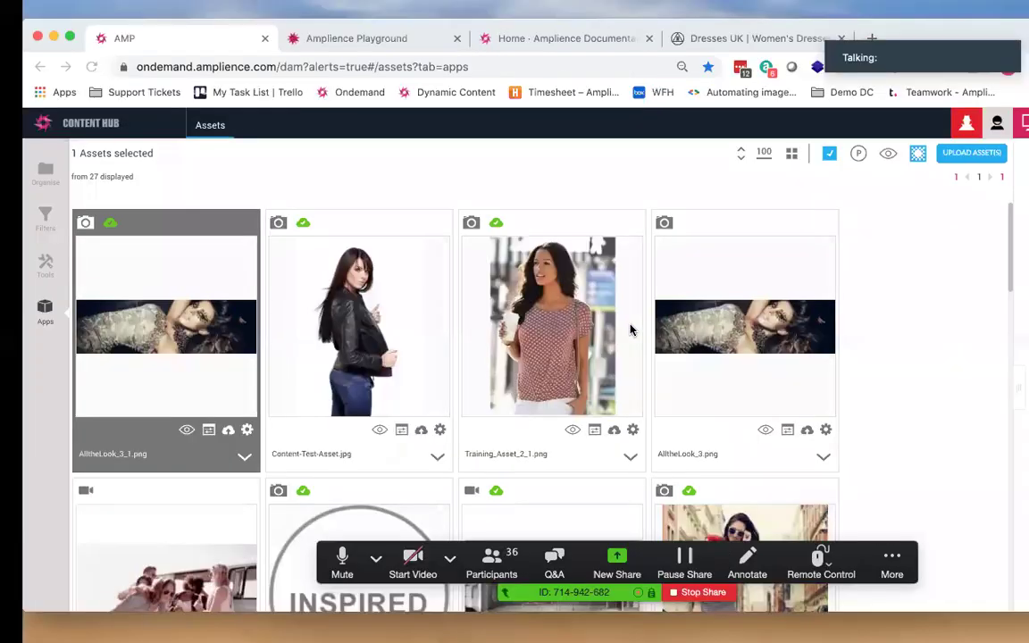
# Rename Content-Test-Asset.jpg with the name Content-Test-Asset_1 and the label Content-Test-Asset_1.jpg, saving and publishing it
pyautogui.click(340, 375)
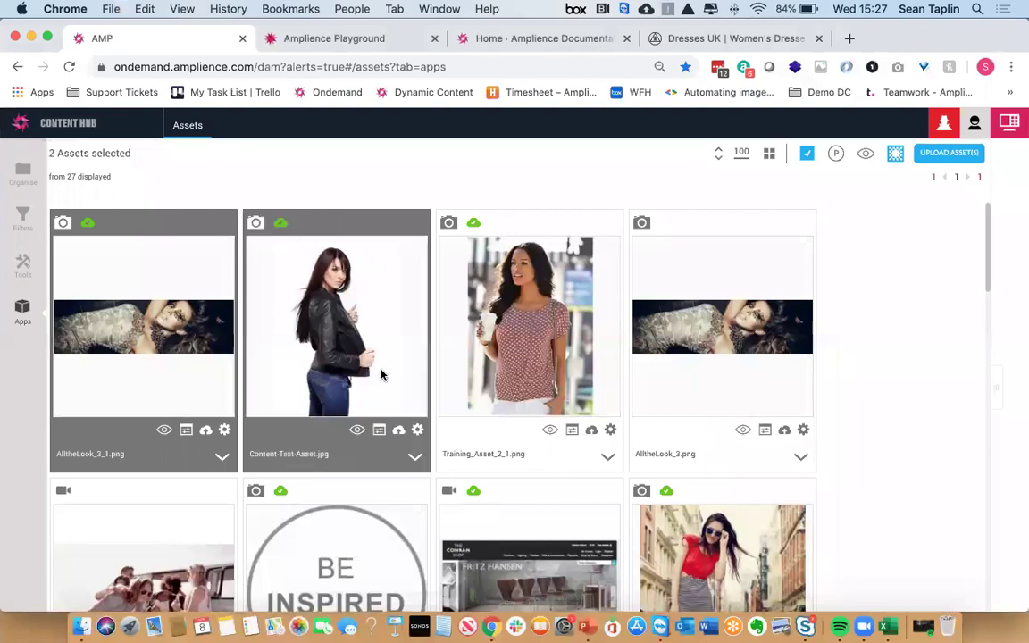
pyautogui.click(166, 354)
pyautogui.click(416, 429)
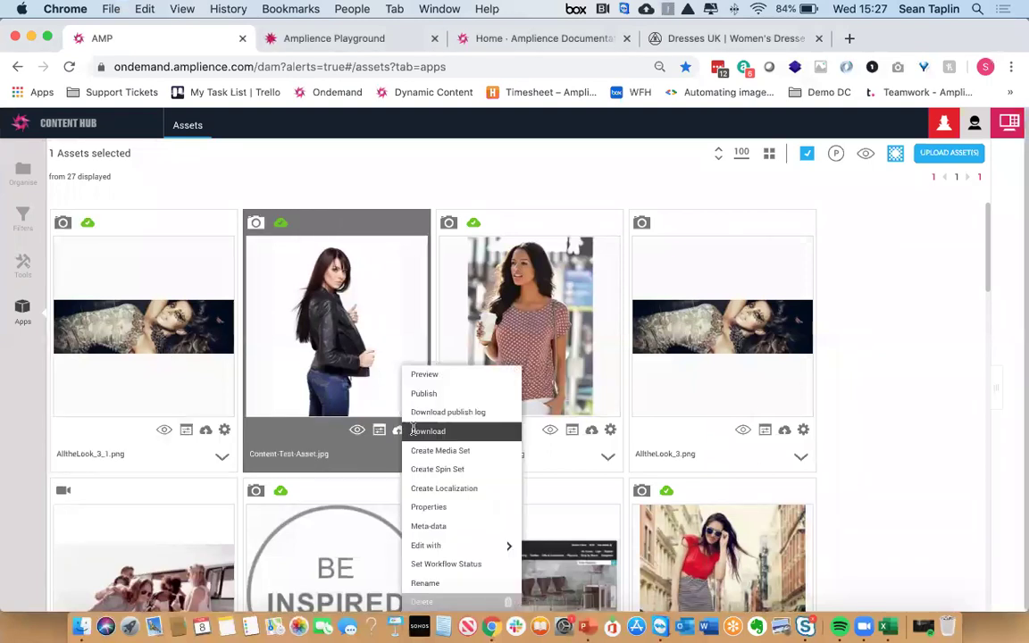
pyautogui.click(426, 584)
pyautogui.click(429, 340)
pyautogui.write('_1')
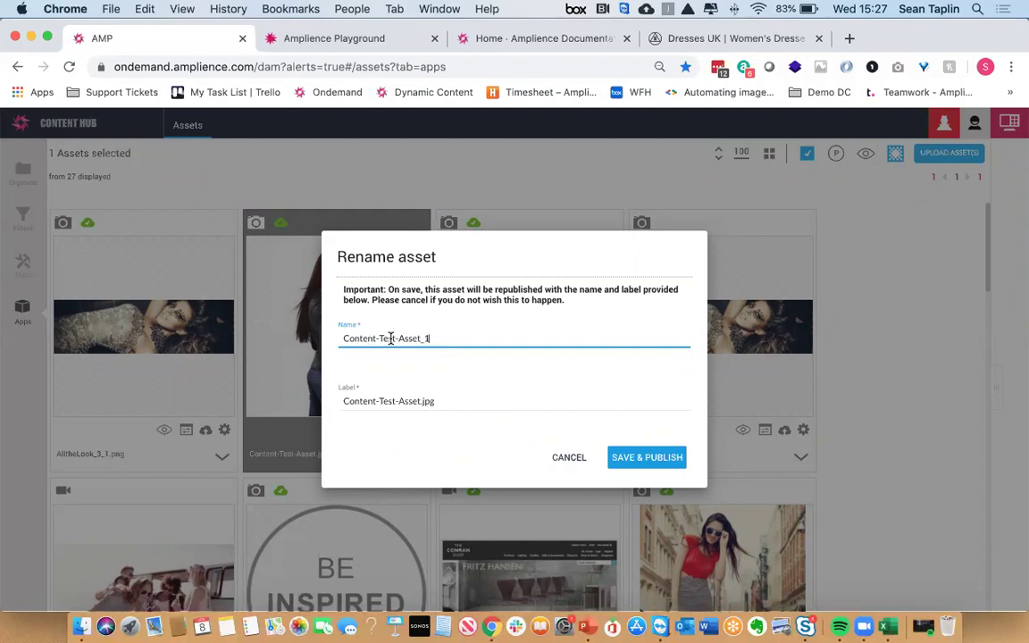
pyautogui.click(419, 401)
pyautogui.write('_1')
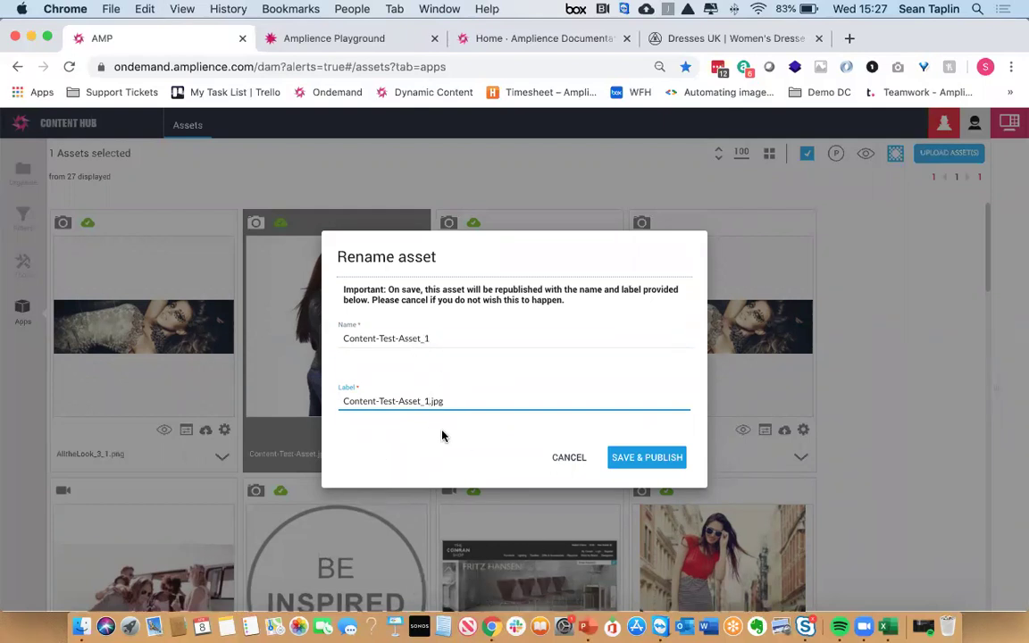
pyautogui.click(645, 460)
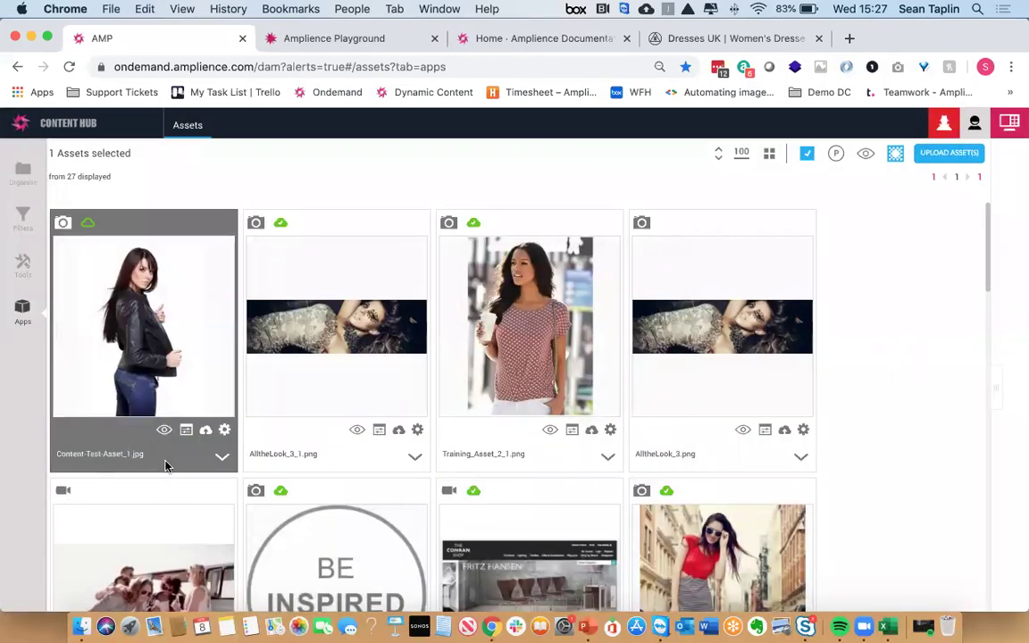
# Open the properties of Content-Test-Asset_1.jpg to check its name, dynamic URL and publishing status
pyautogui.click(186, 429)
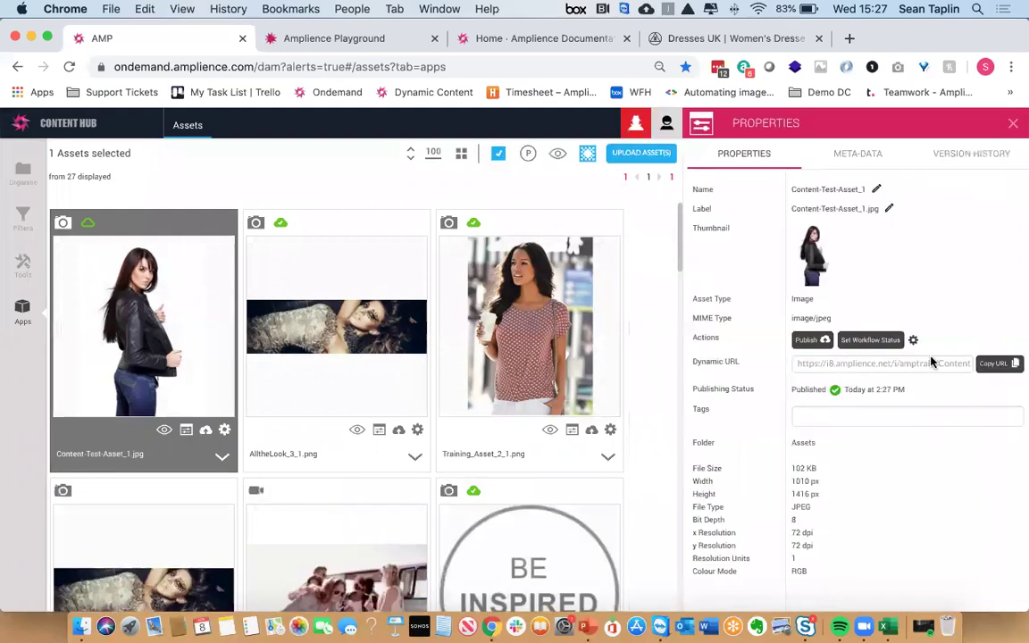
pyautogui.click(826, 339)
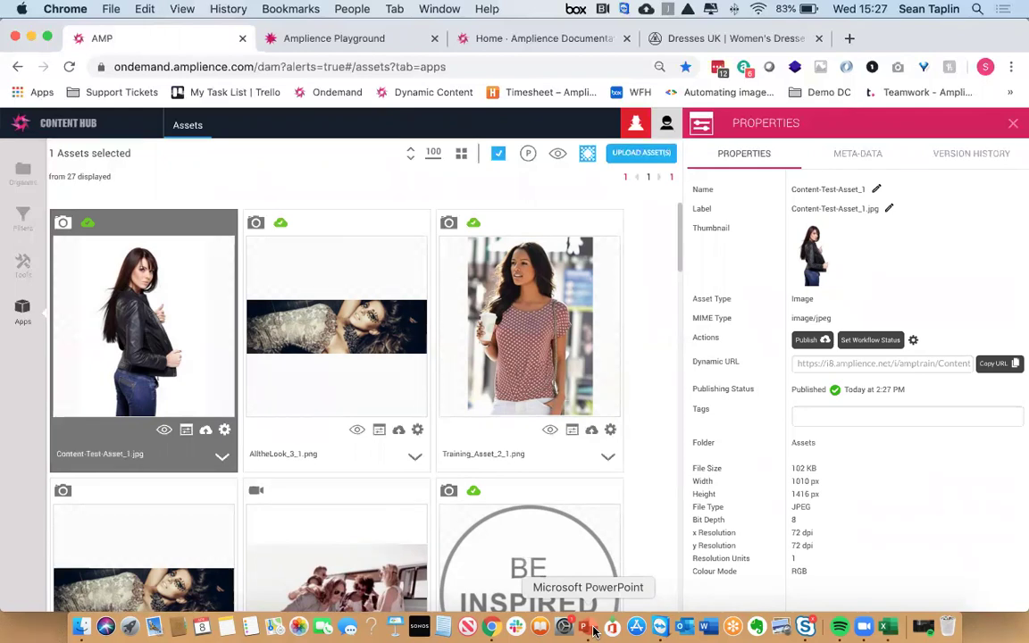
# Switch to PowerPoint and bring up the Asset Downloading slide
pyautogui.click(593, 631)
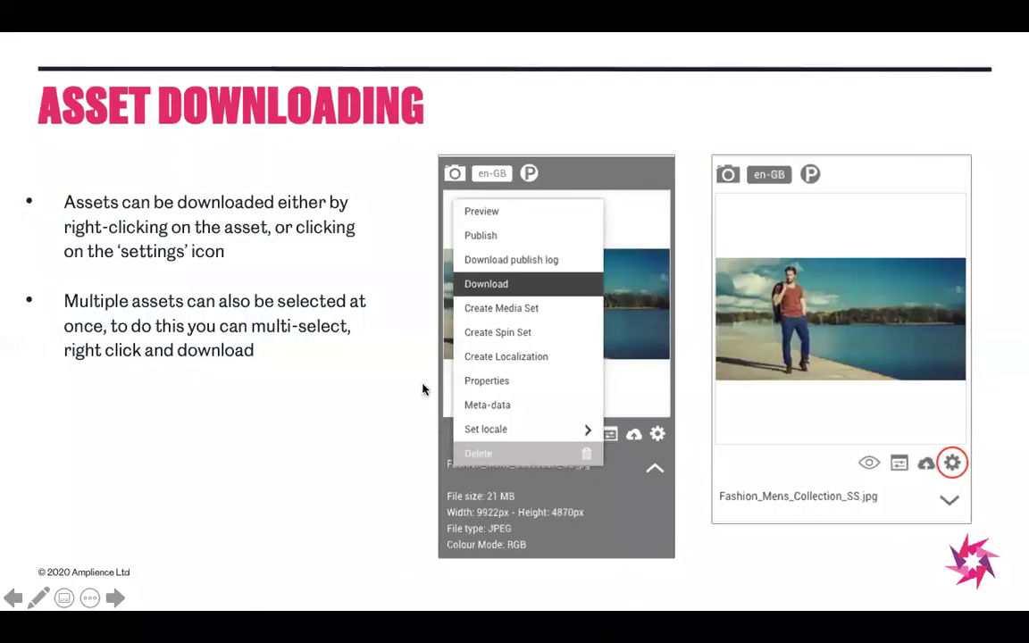
pyautogui.press('Right')
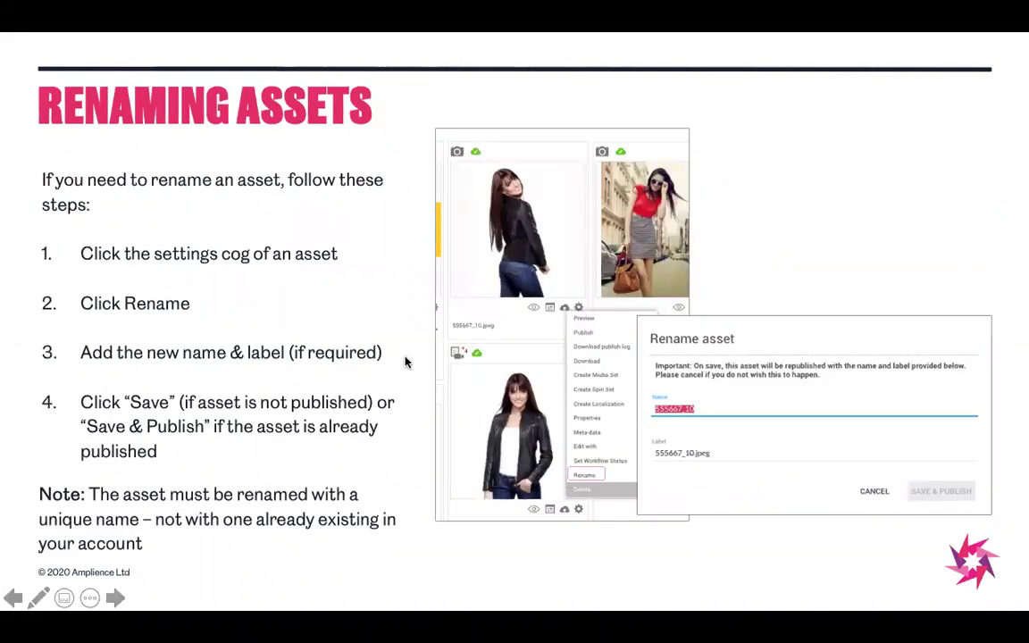
pyautogui.press('Left')
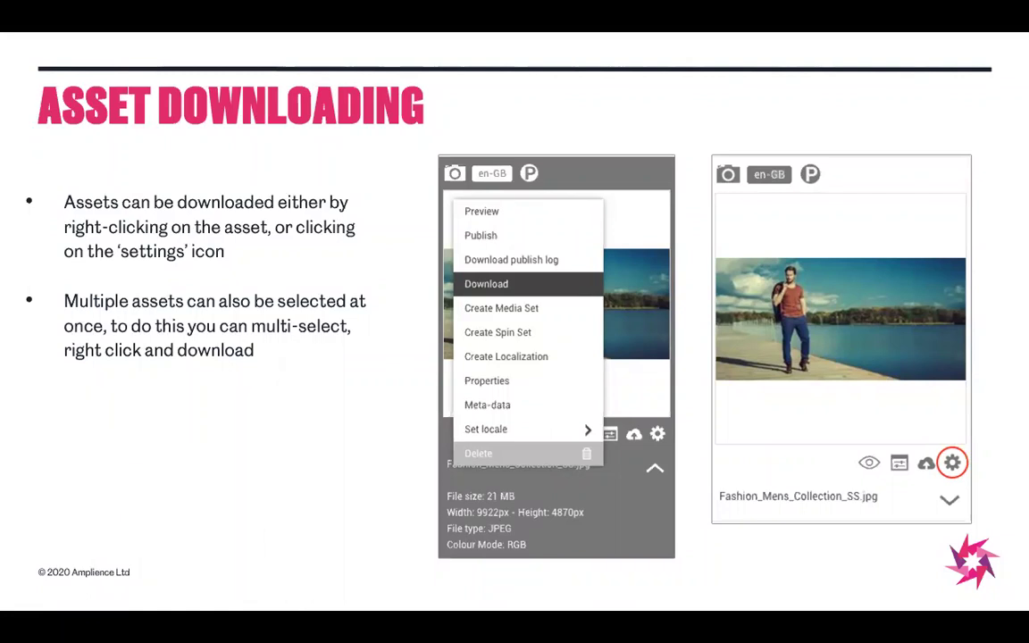
# Switch to Chrome and close the properties of Content-Test-Asset_1.jpg
pyautogui.hotkey('alt', 'Tab')
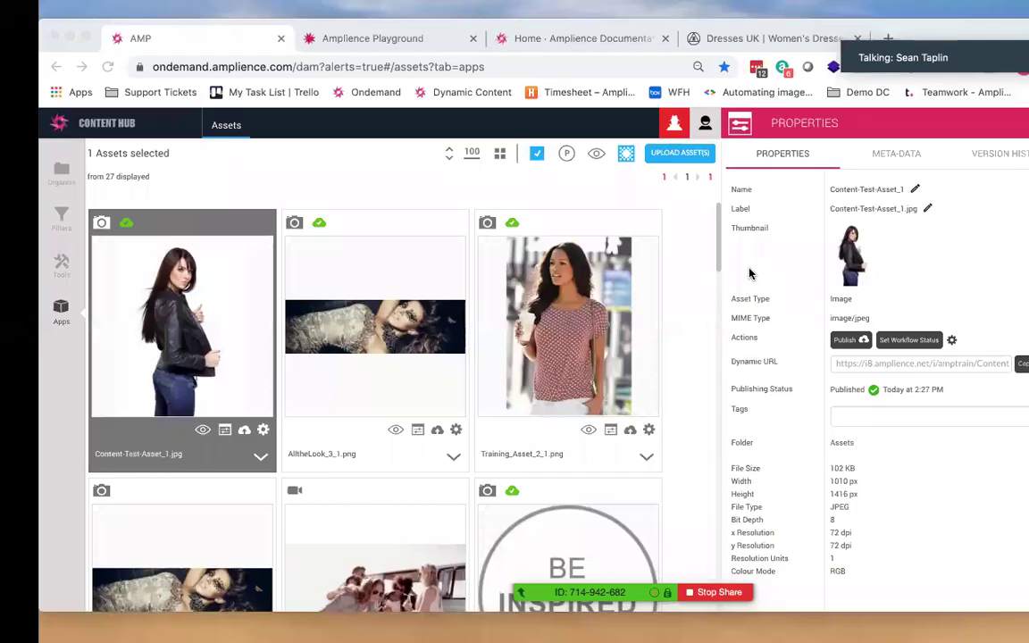
pyautogui.click(1013, 121)
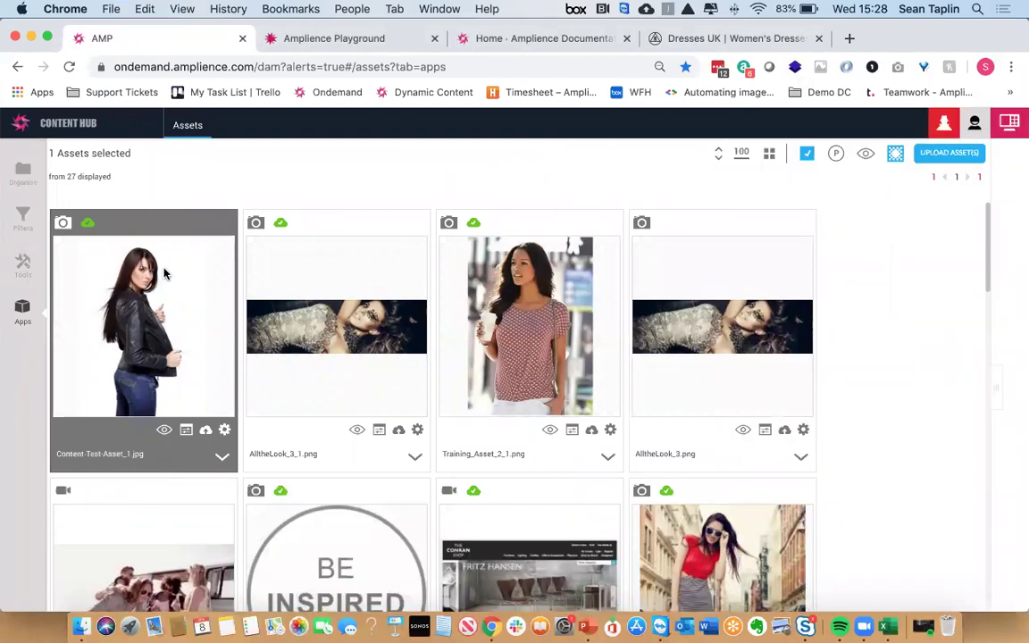
# Turn off selection mode and select individual assets one at a time, ending with Content-Test-Asset_1.jpg
pyautogui.click(805, 155)
pyautogui.click(705, 288)
pyautogui.click(487, 250)
pyautogui.click(310, 246)
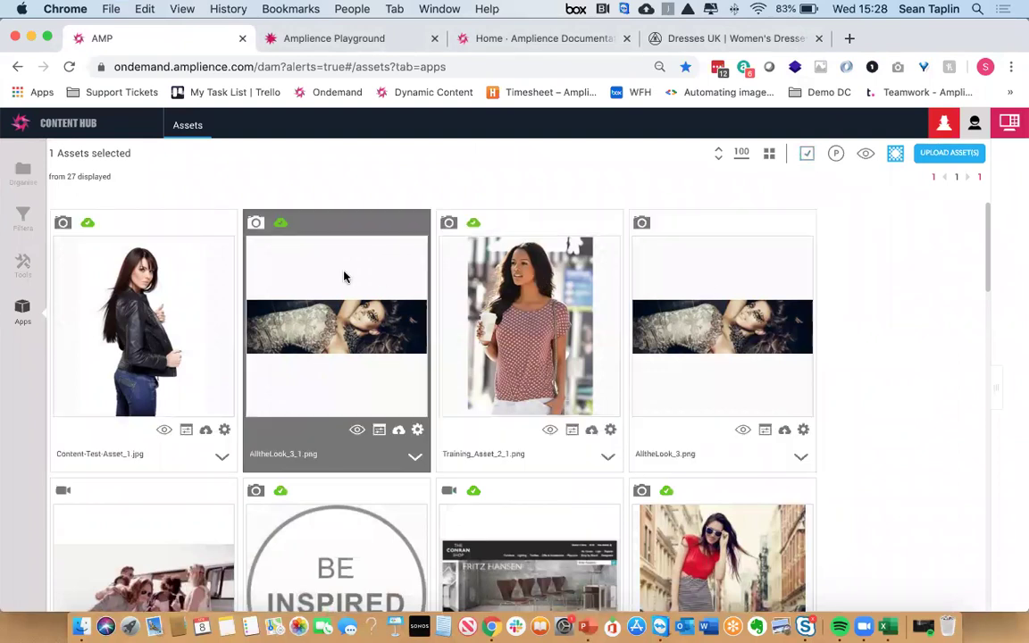
pyautogui.click(156, 243)
# Turn on selection mode and add AlltheLook_3_1.png, Training_Asset_2_1.png and AlltheLook_3.png to the selection
pyautogui.click(807, 154)
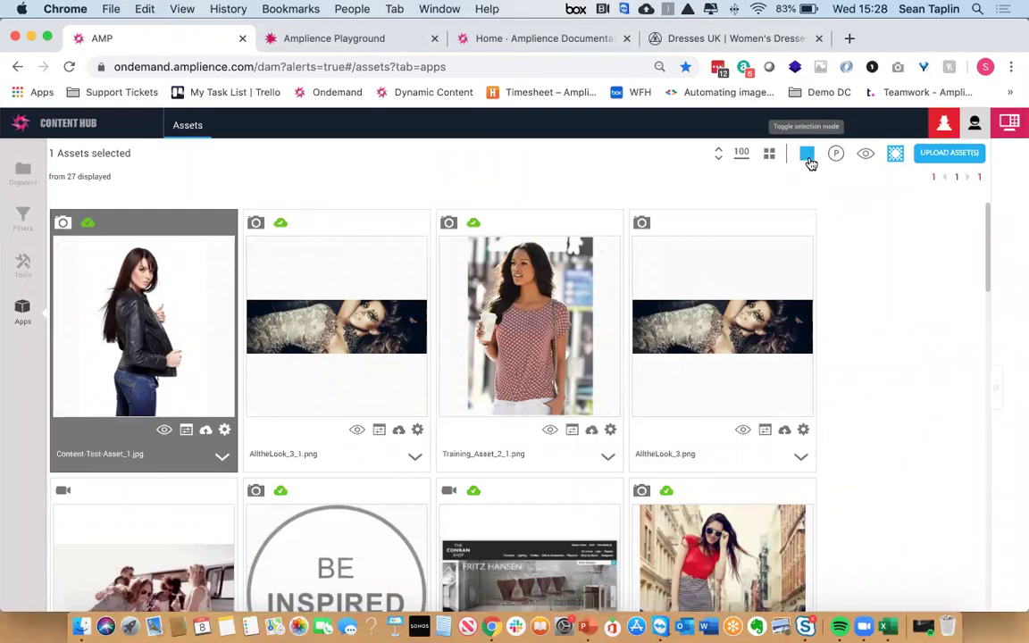
pyautogui.click(380, 283)
pyautogui.click(494, 266)
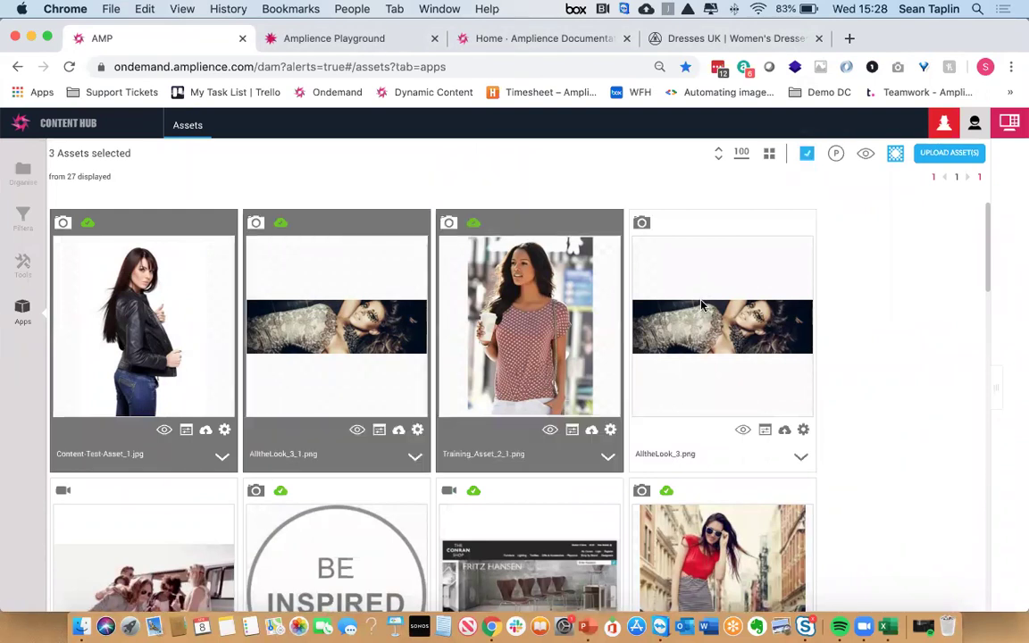
pyautogui.click(636, 273)
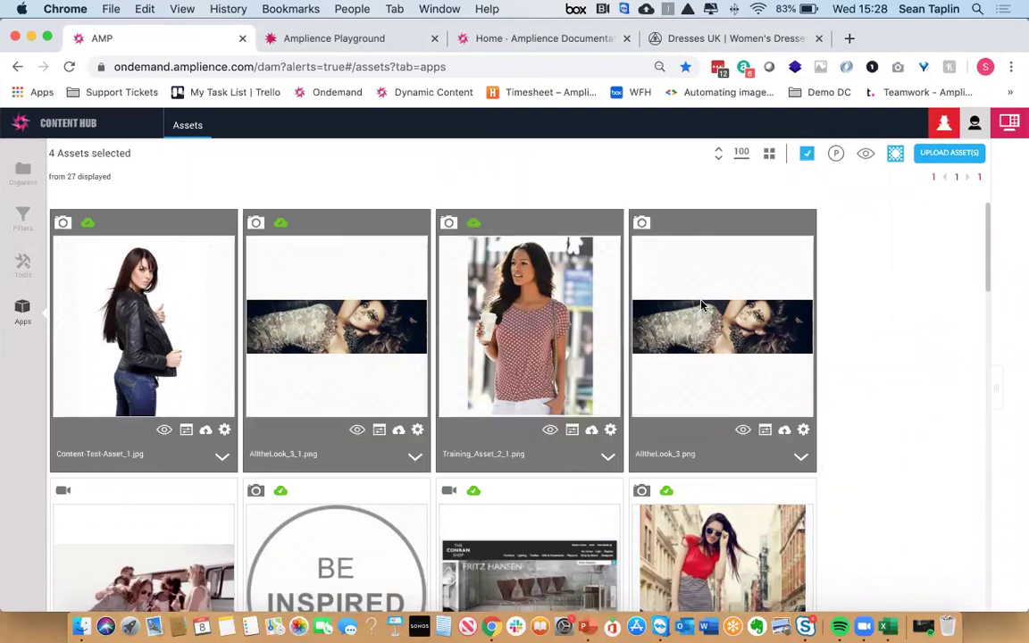
# Reset the selection to Content-Test-Asset_1.jpg only and extend it as a range through 555667_video_set with selection mode on
pyautogui.click(143, 278)
pyautogui.click(807, 154)
pyautogui.click(158, 263)
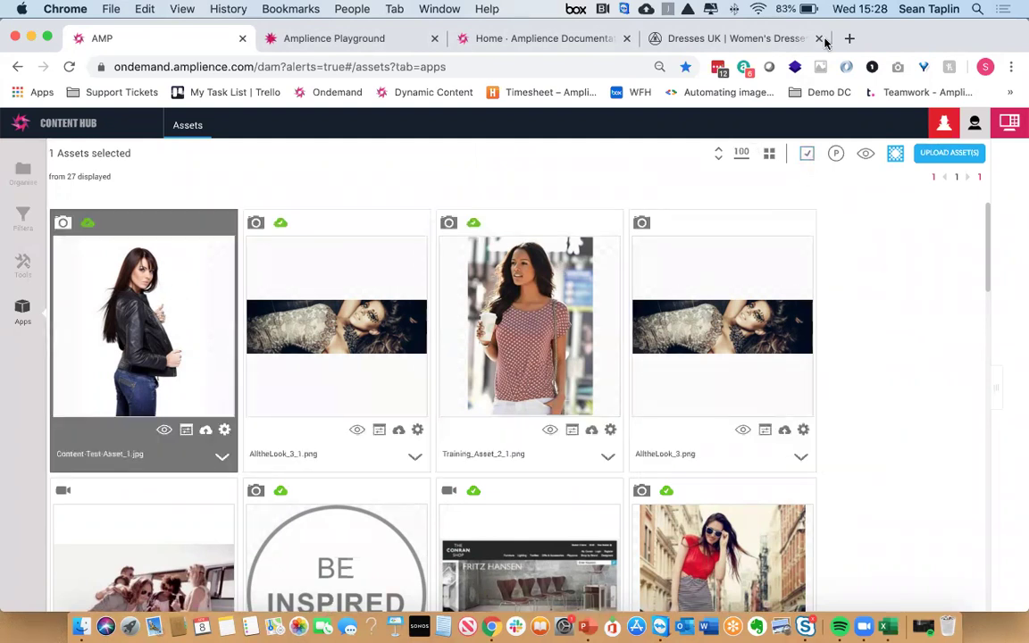
pyautogui.click(806, 153)
pyautogui.scroll(-5, 682, 404)
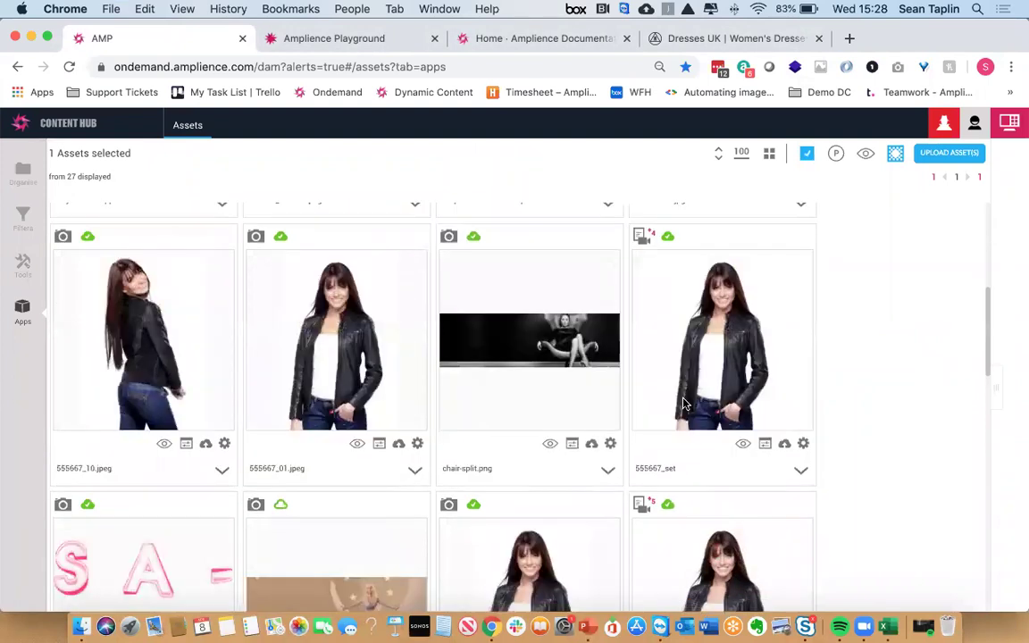
pyautogui.scroll(-3, 682, 404)
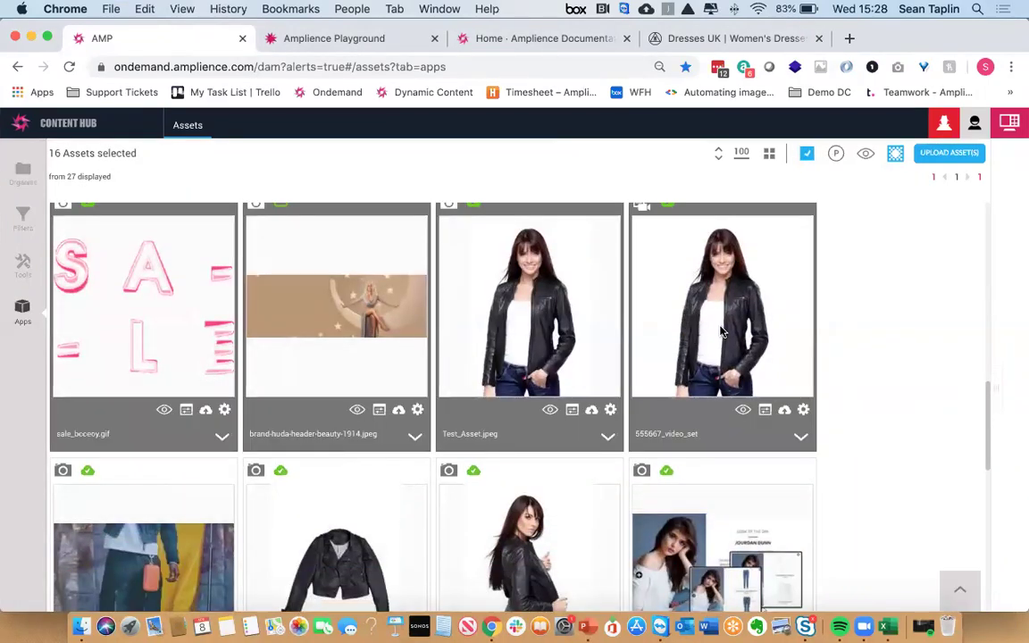
pyautogui.scroll(3, 737, 320)
pyautogui.scroll(3, 738, 320)
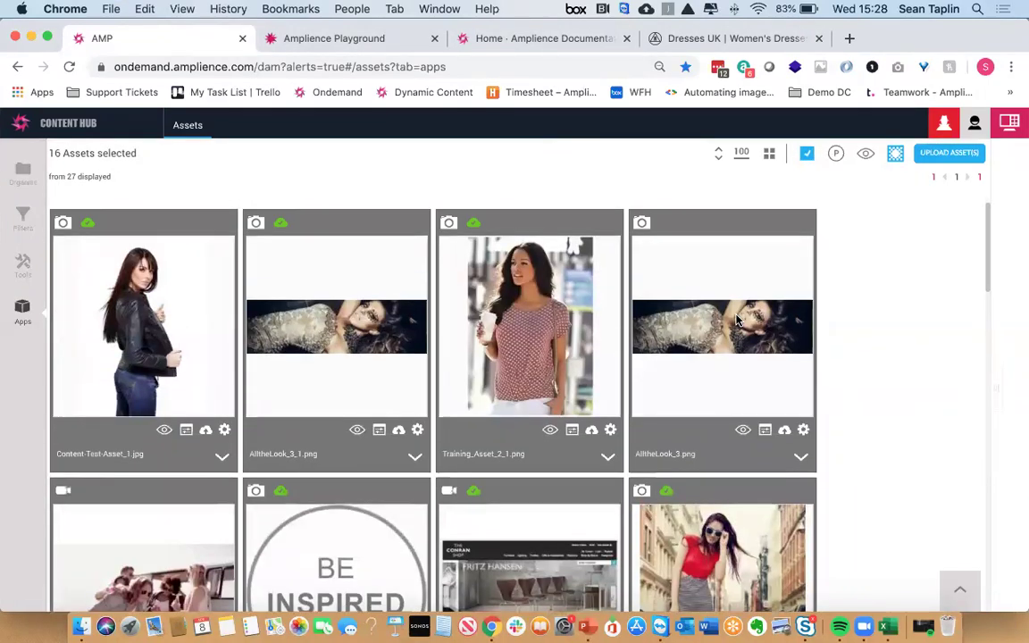
# Check the bulk actions, including Download All, offered for the selected assets, and clear the selection
pyautogui.rightClick(735, 241)
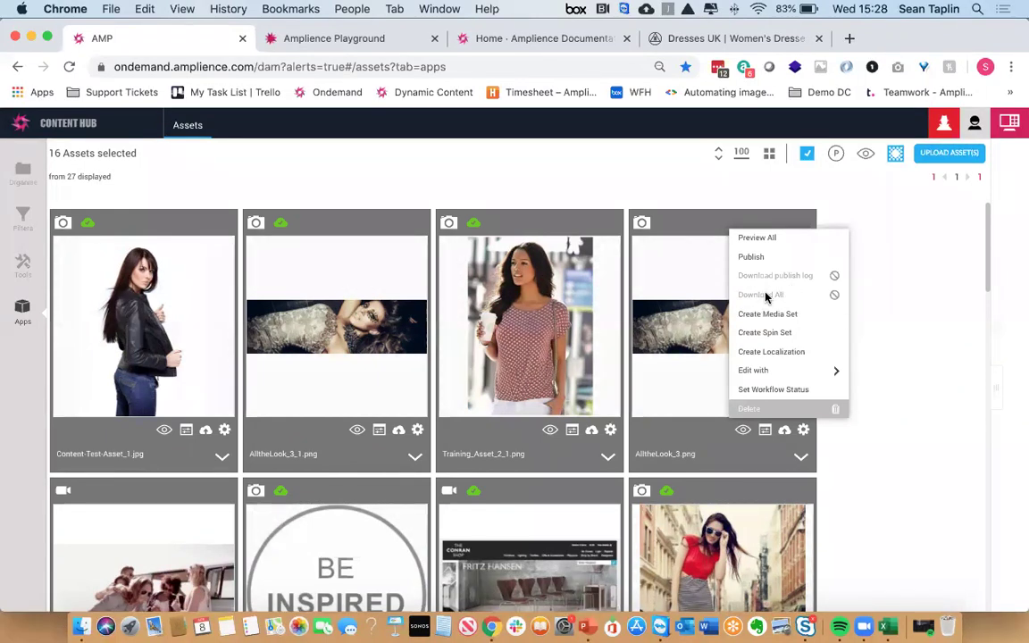
pyautogui.click(679, 179)
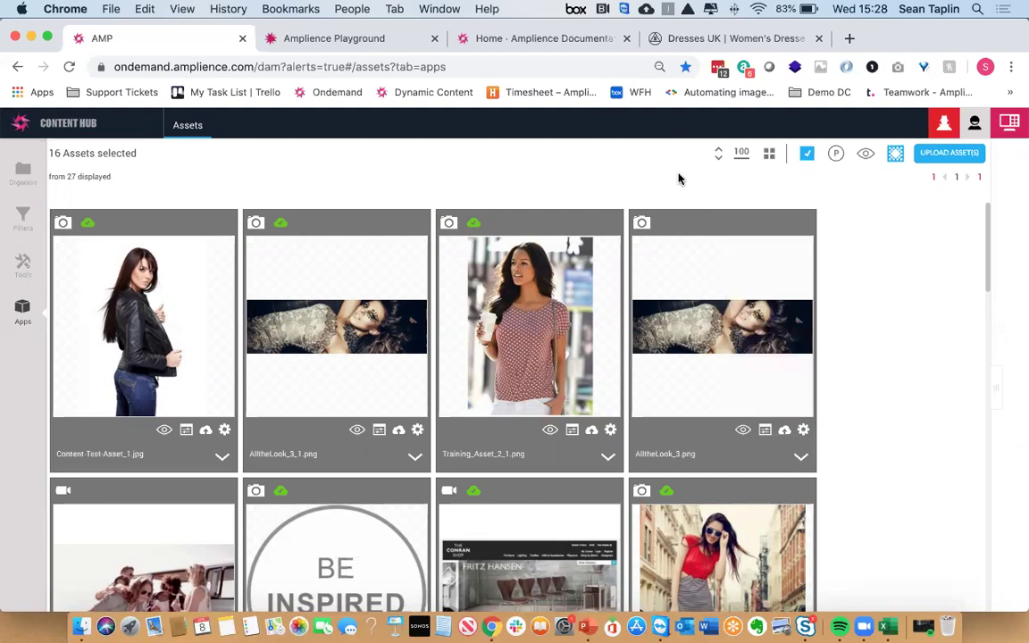
pyautogui.click(679, 179)
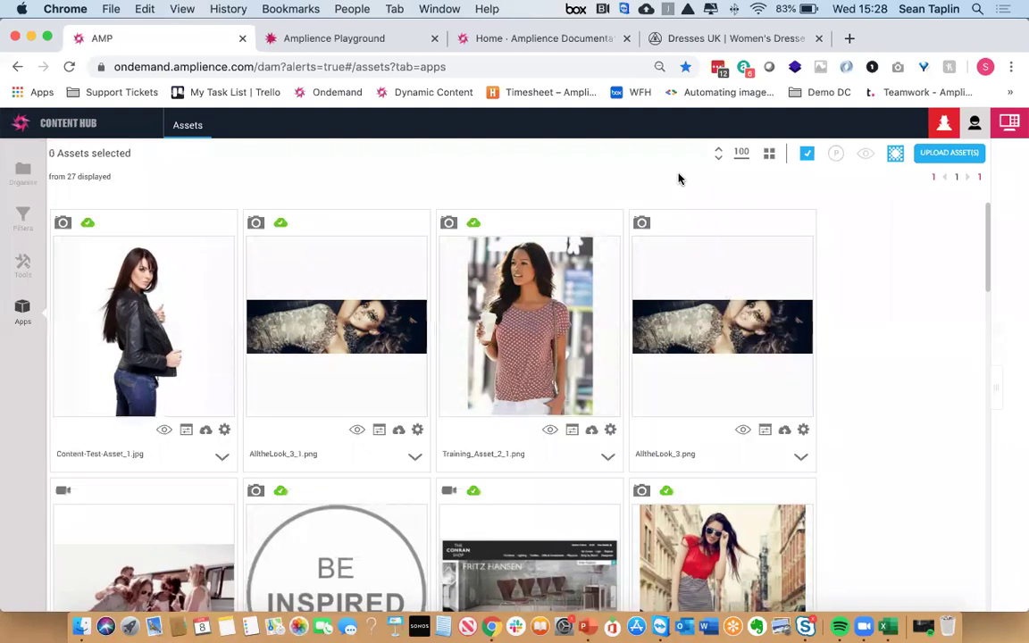
# Switch to PowerPoint, advance to the Asset Searching slide, and return to Chrome
pyautogui.click(577, 626)
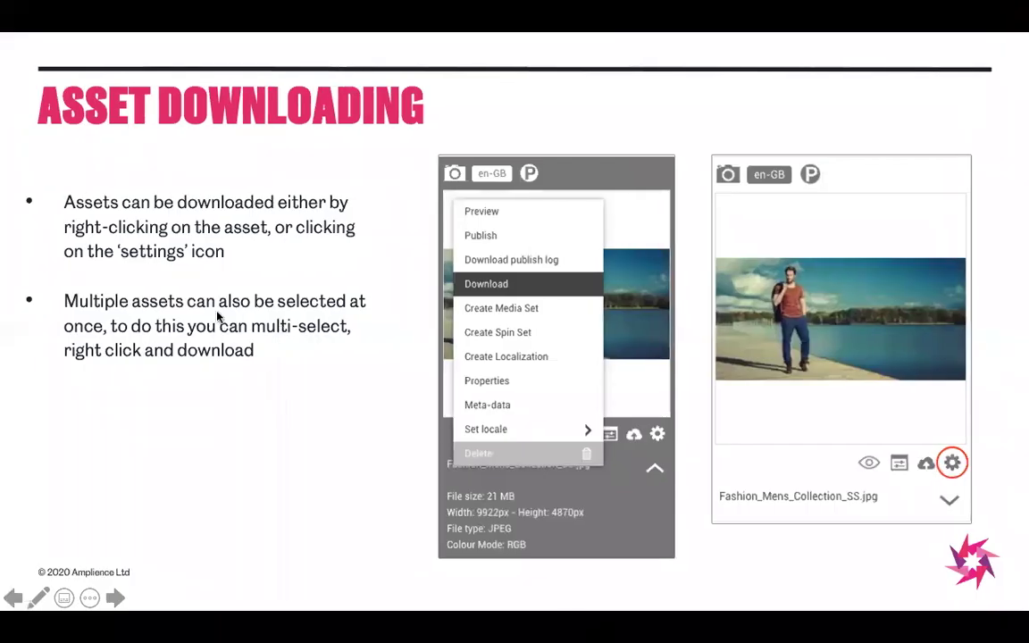
pyautogui.click(188, 310)
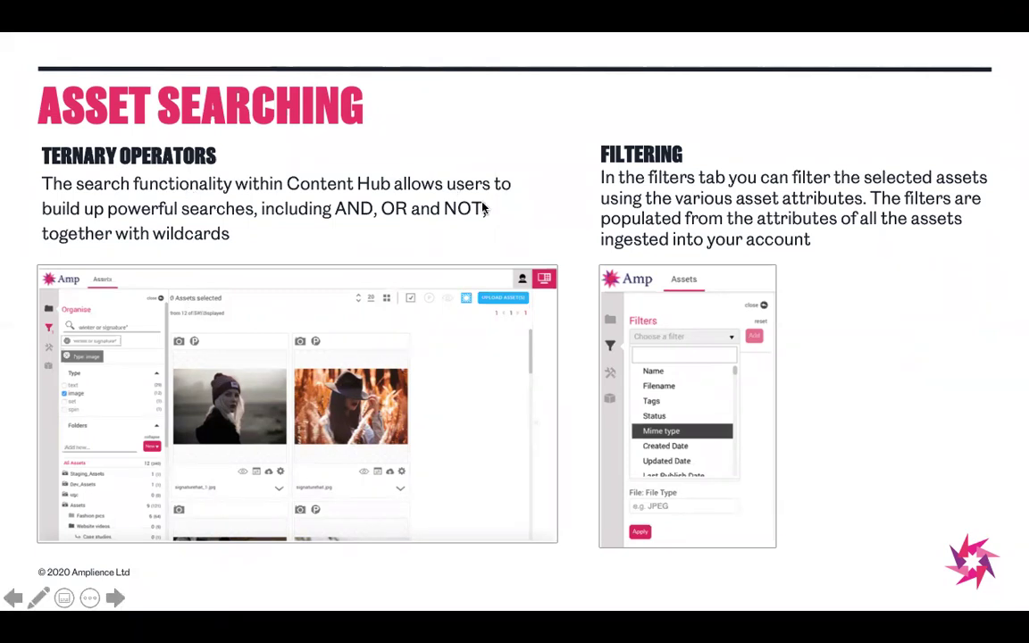
pyautogui.hotkey('ctrl', 'Right')
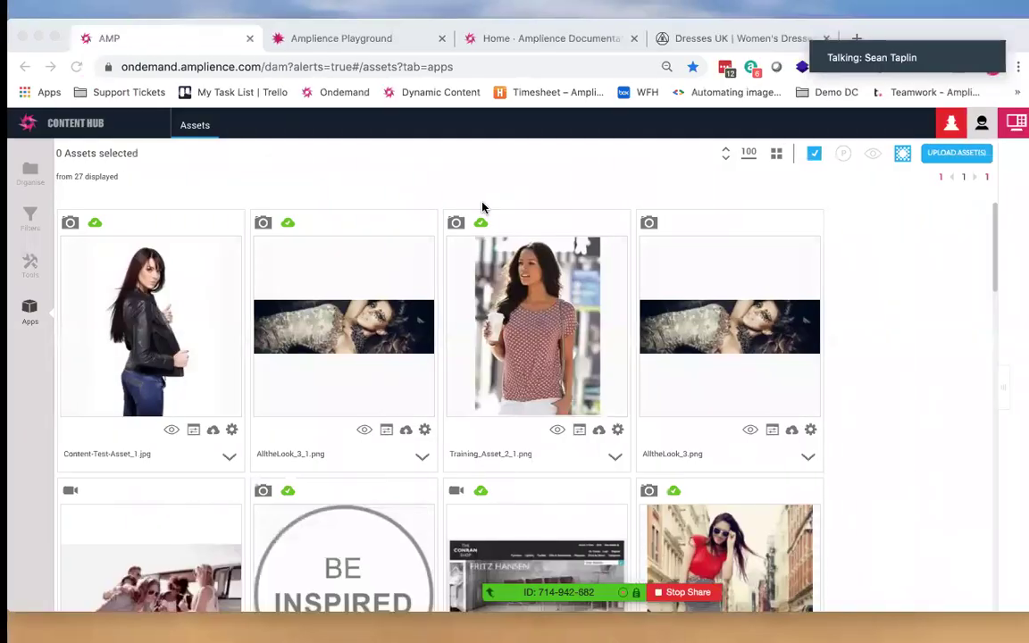
# Search All Assets for YELLOW, and broaden the search with a wildcard to YELLOW*
pyautogui.click(24, 172)
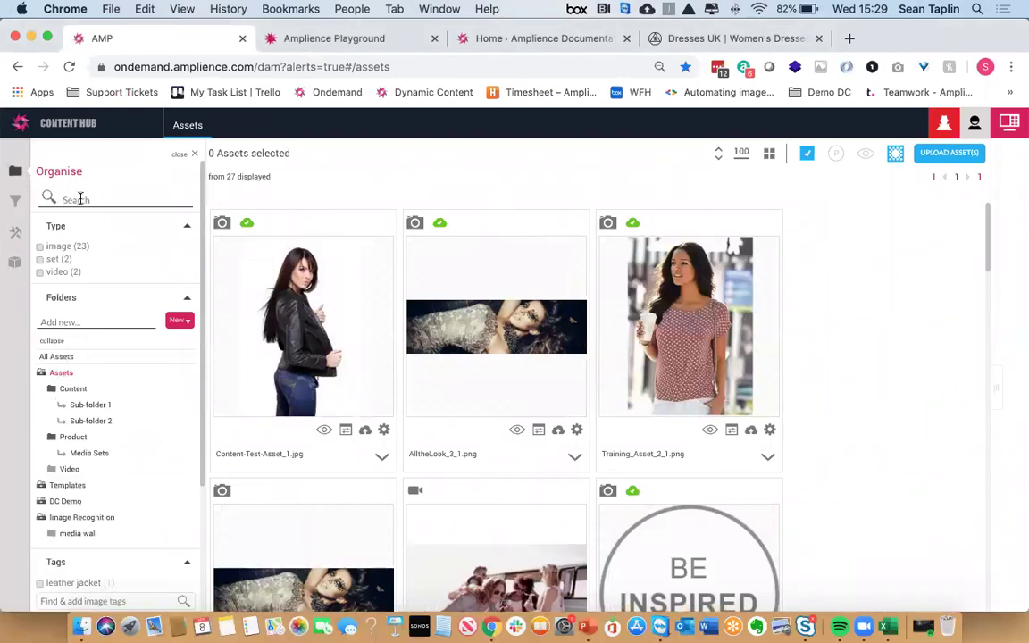
pyautogui.click(59, 358)
pyautogui.click(77, 199)
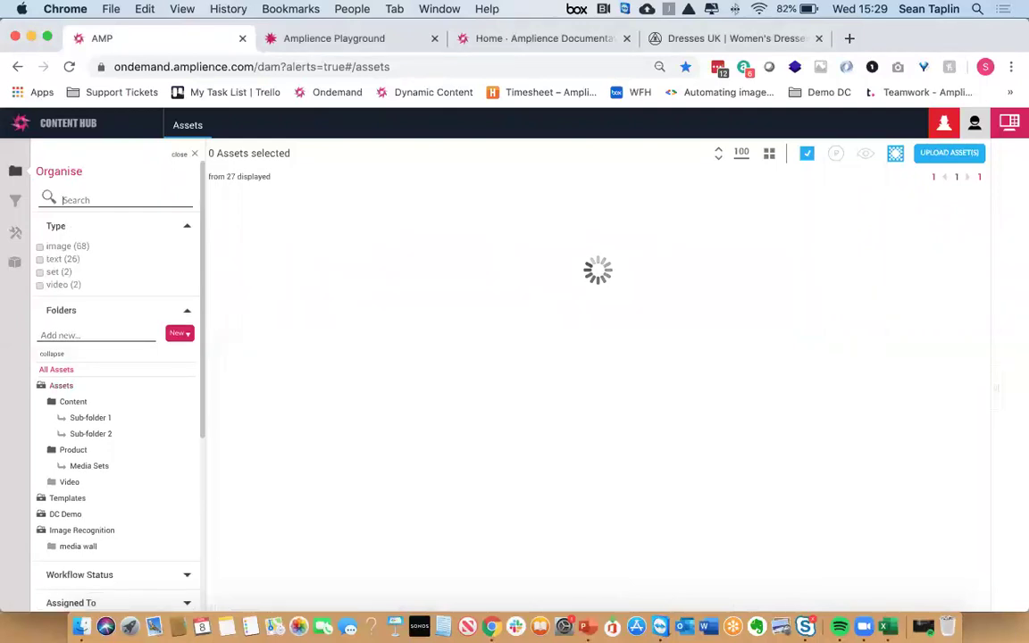
pyautogui.write('YELLOW')
pyautogui.press('Return')
pyautogui.write('*')
pyautogui.press('Return')
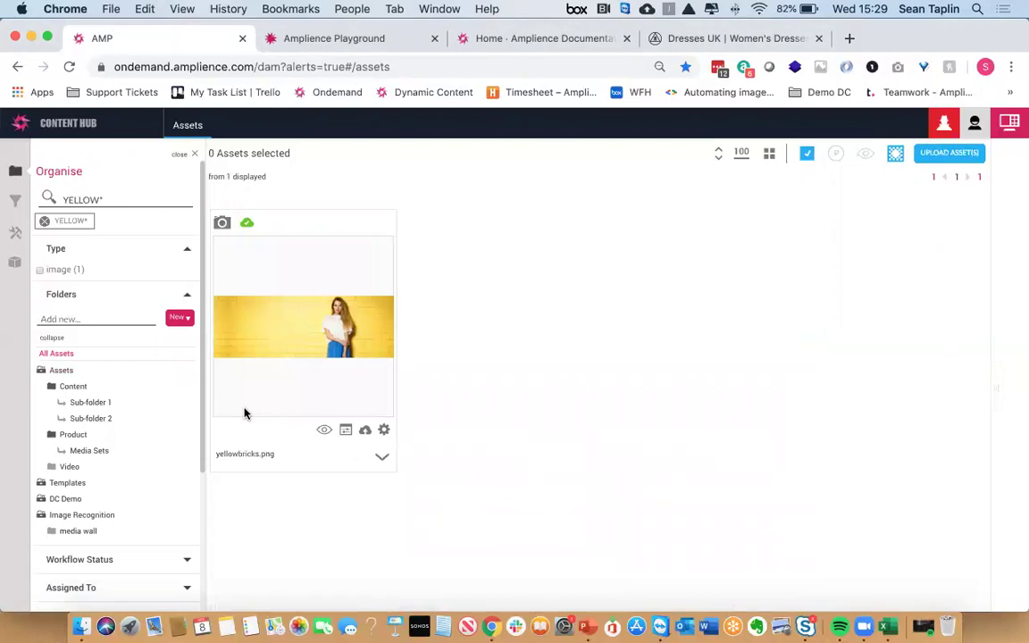
# Extend the asset search to YELLOW* OR ANYA* and look through the matching assets
pyautogui.write('OR ANYA*')
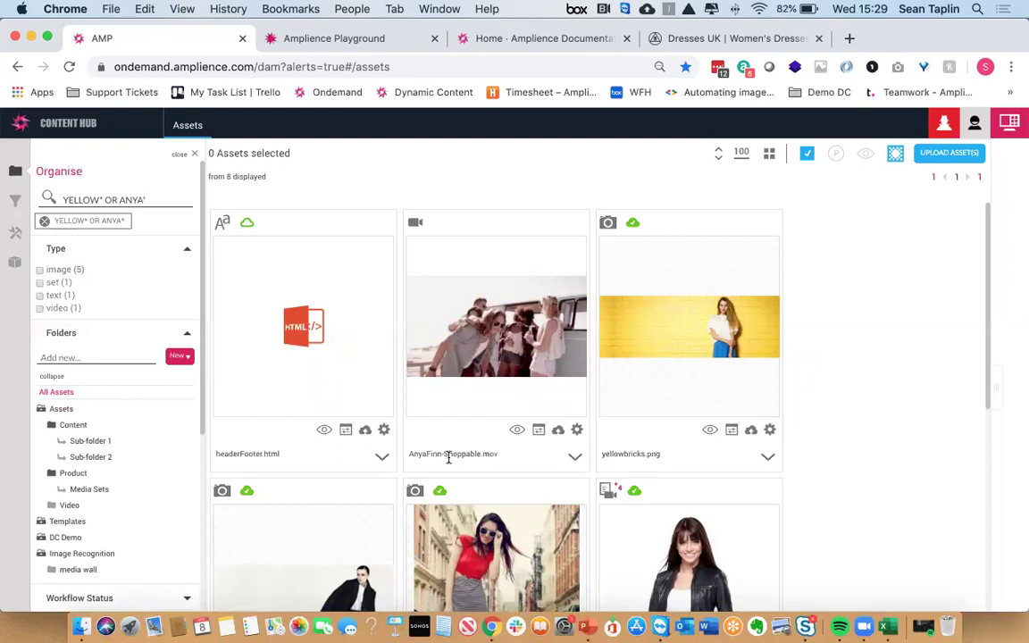
pyautogui.scroll(-3, 489, 415)
pyautogui.scroll(-3, 489, 416)
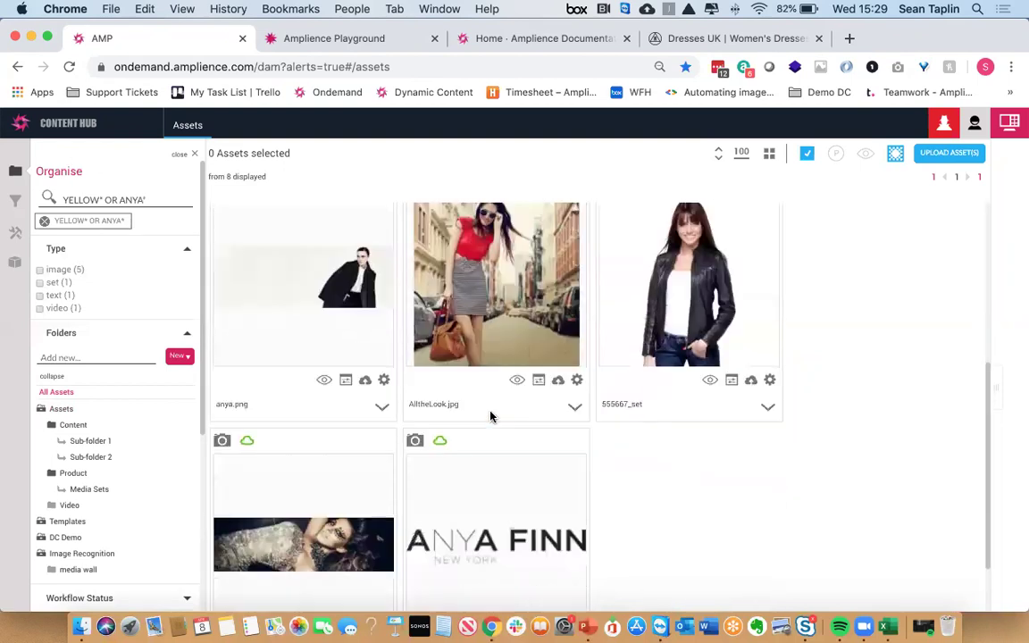
pyautogui.scroll(-2, 490, 415)
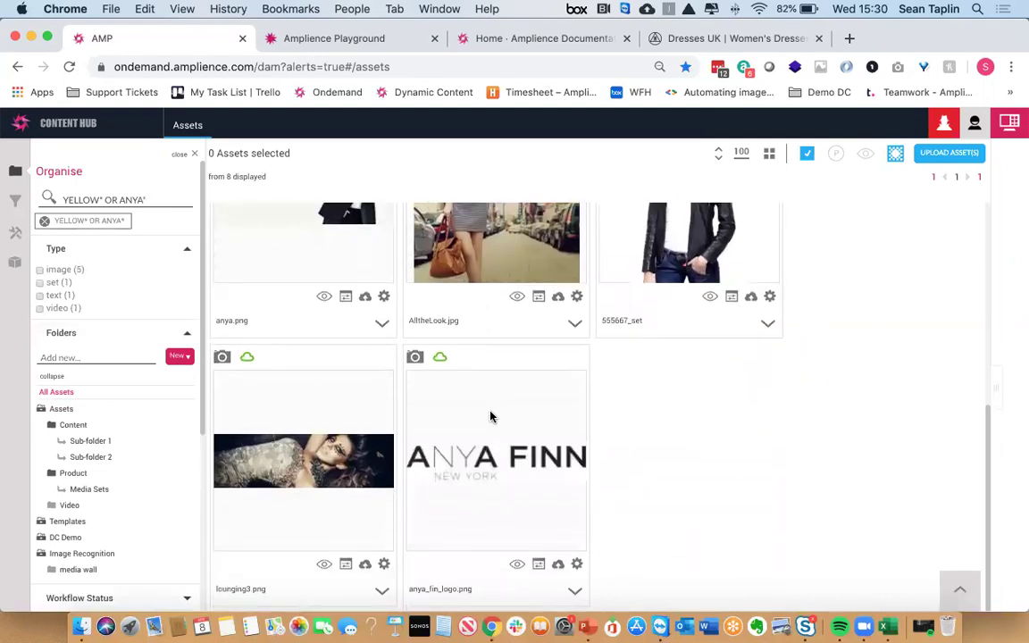
pyautogui.scroll(3, 490, 415)
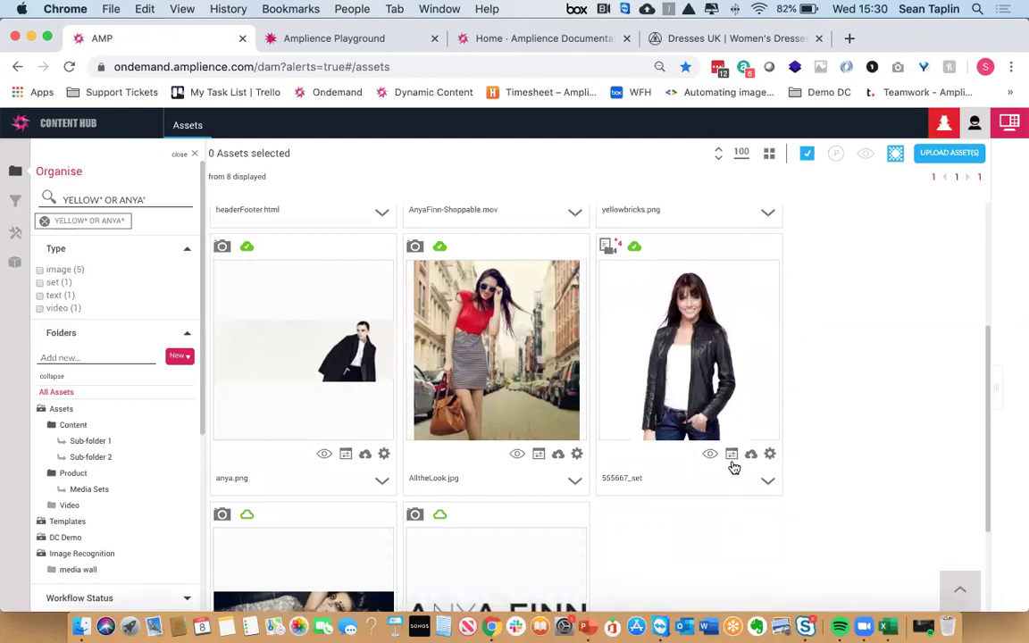
# Inspect the Marketing meta-data of 555667_set to see its brand, and close its properties
pyautogui.click(732, 457)
pyautogui.click(848, 162)
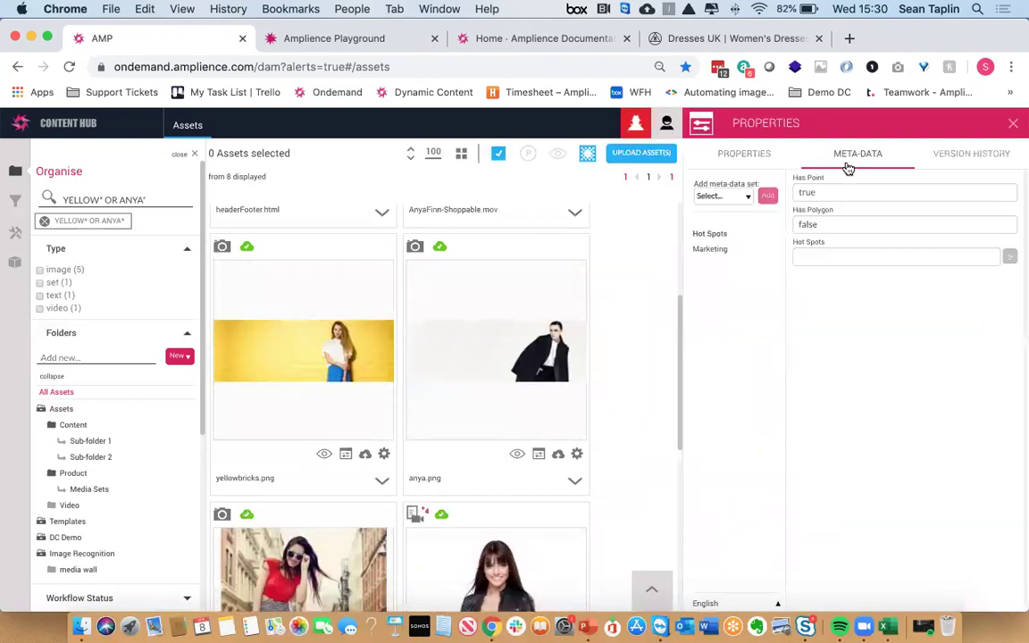
pyautogui.click(704, 249)
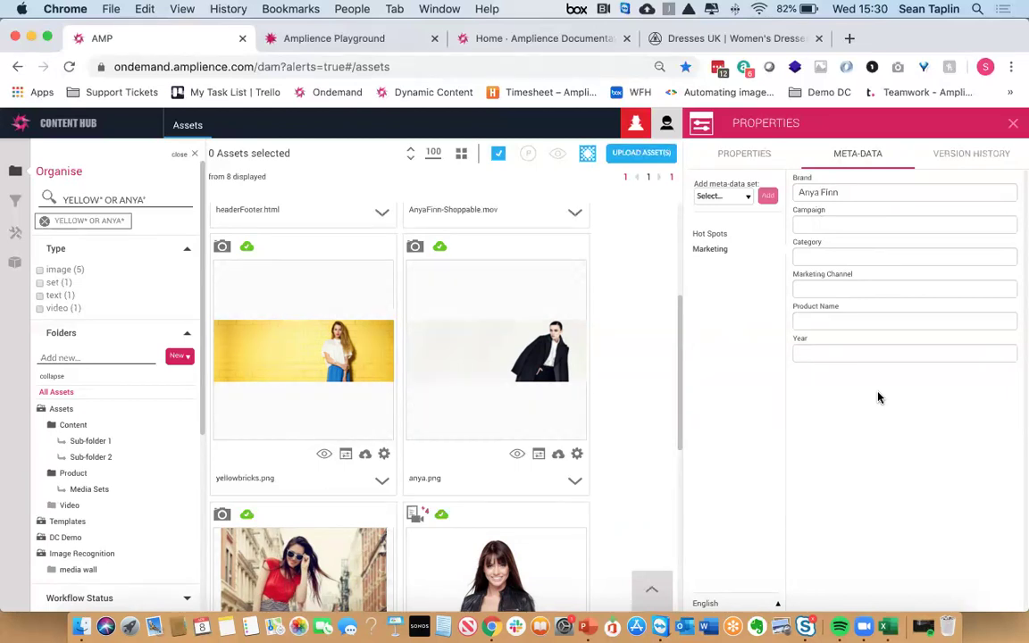
pyautogui.click(1013, 124)
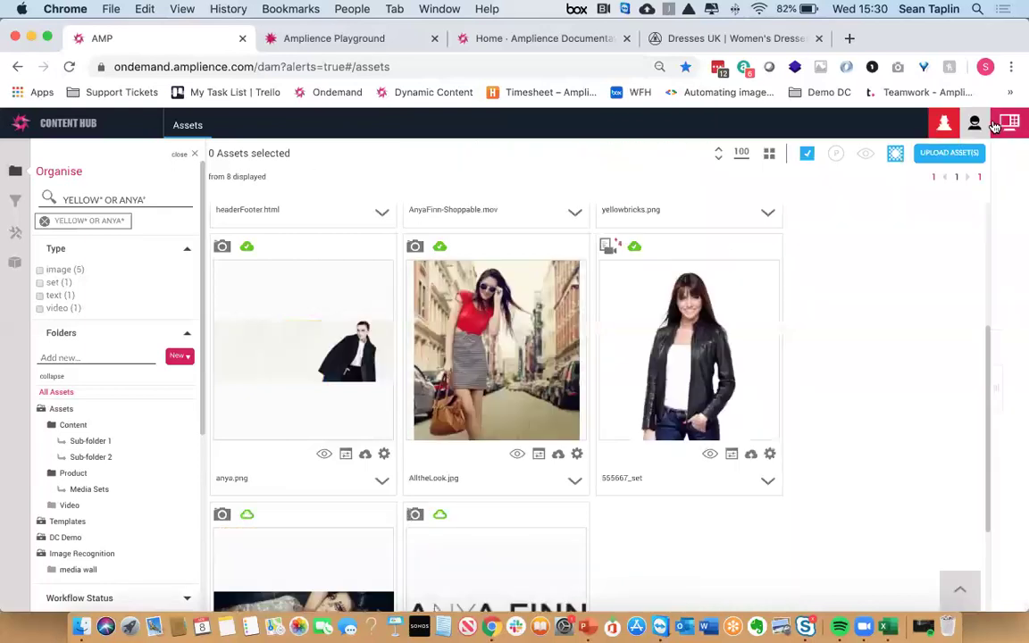
# Clear the search and filter all assets by a Created Date of 08/04/2020
pyautogui.click(44, 221)
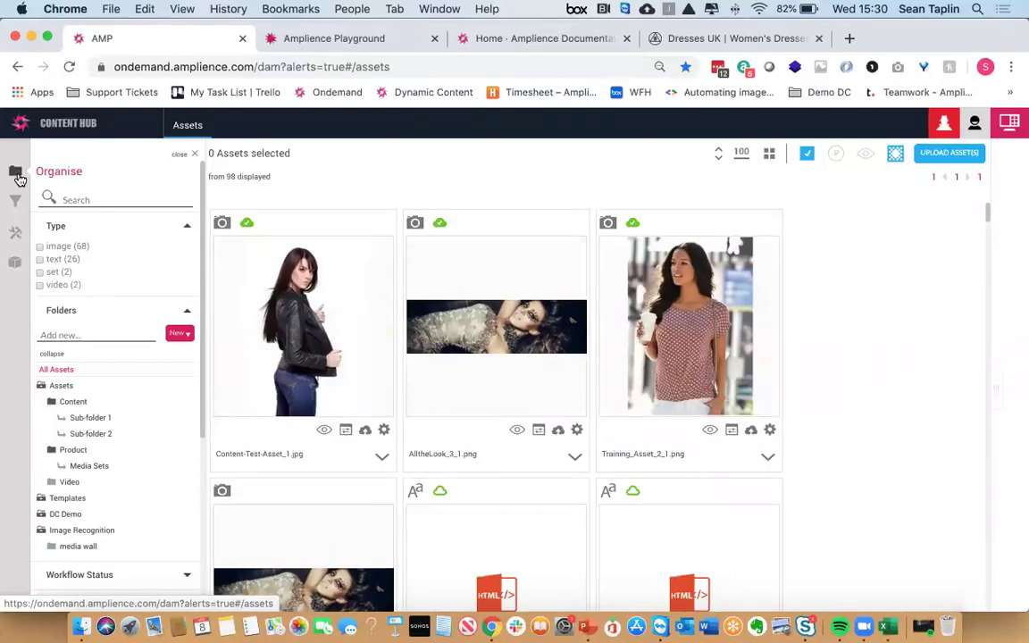
pyautogui.click(16, 200)
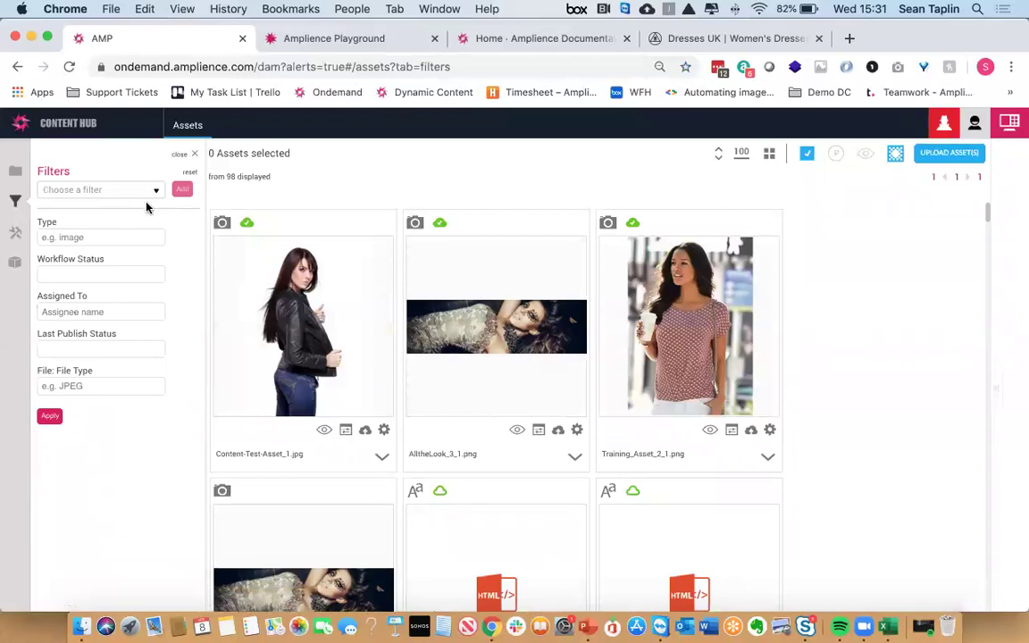
pyautogui.click(157, 191)
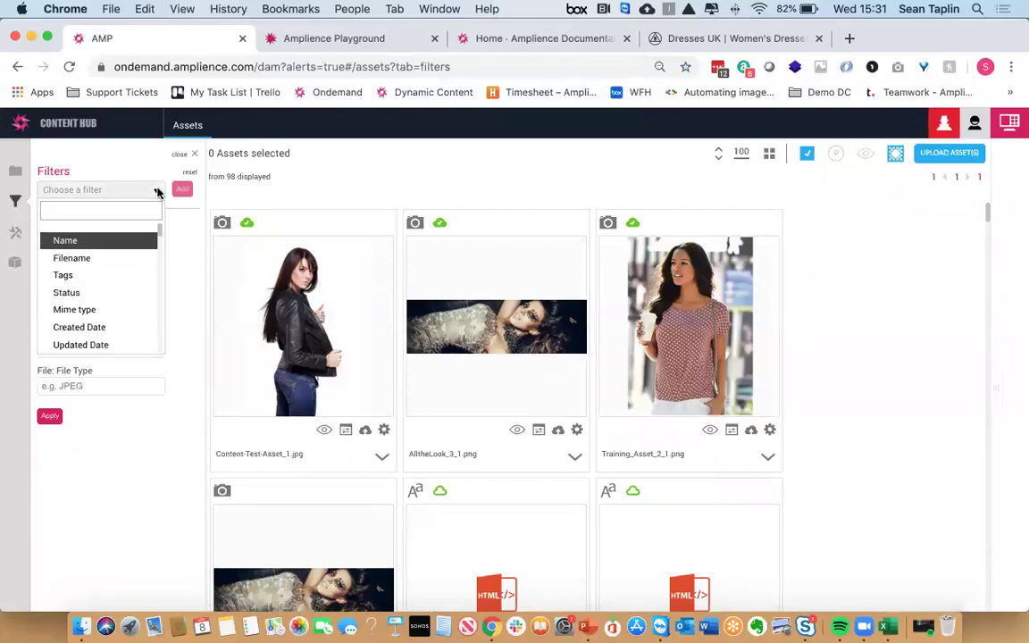
pyautogui.click(88, 327)
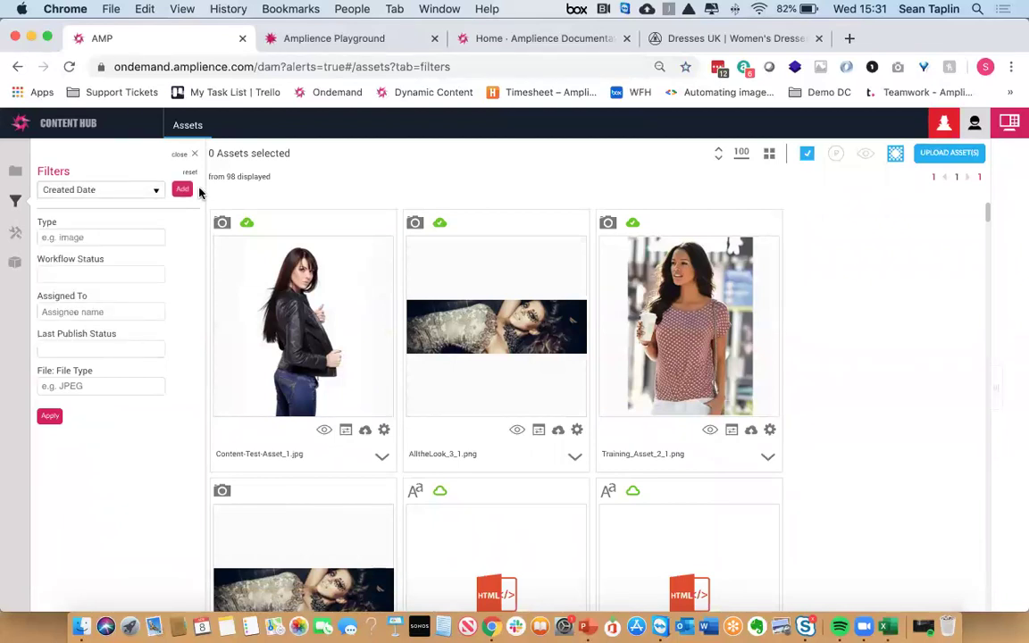
pyautogui.click(182, 189)
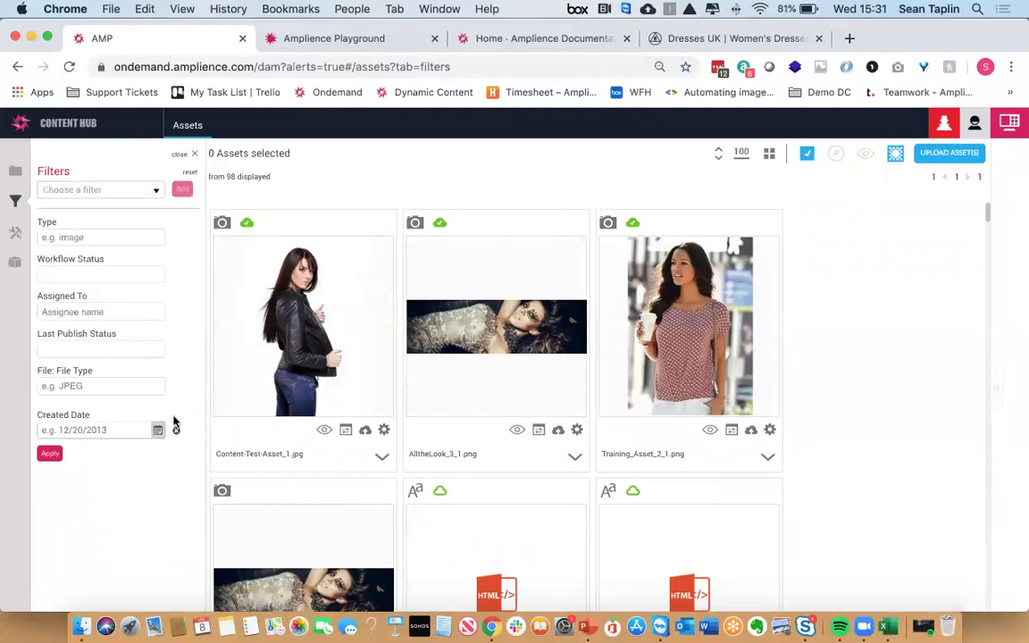
pyautogui.click(158, 431)
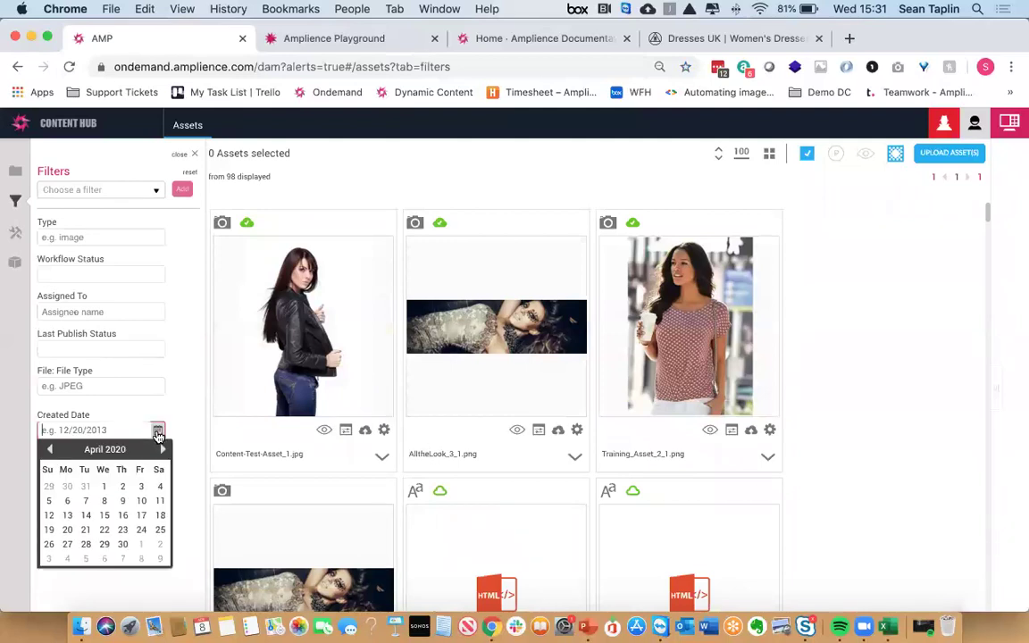
pyautogui.click(104, 500)
pyautogui.click(49, 456)
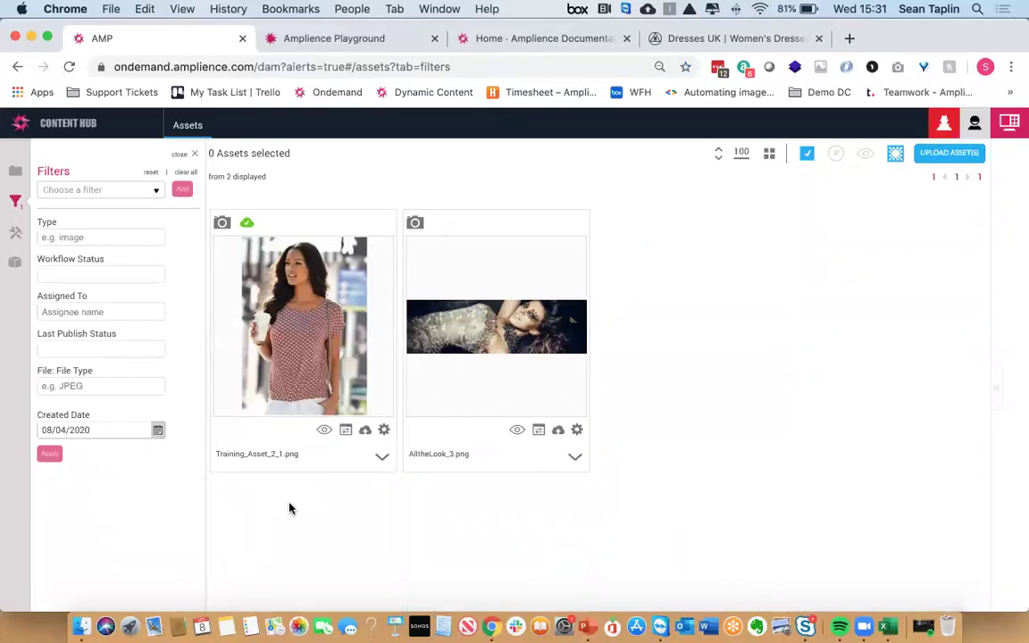
pyautogui.click(142, 190)
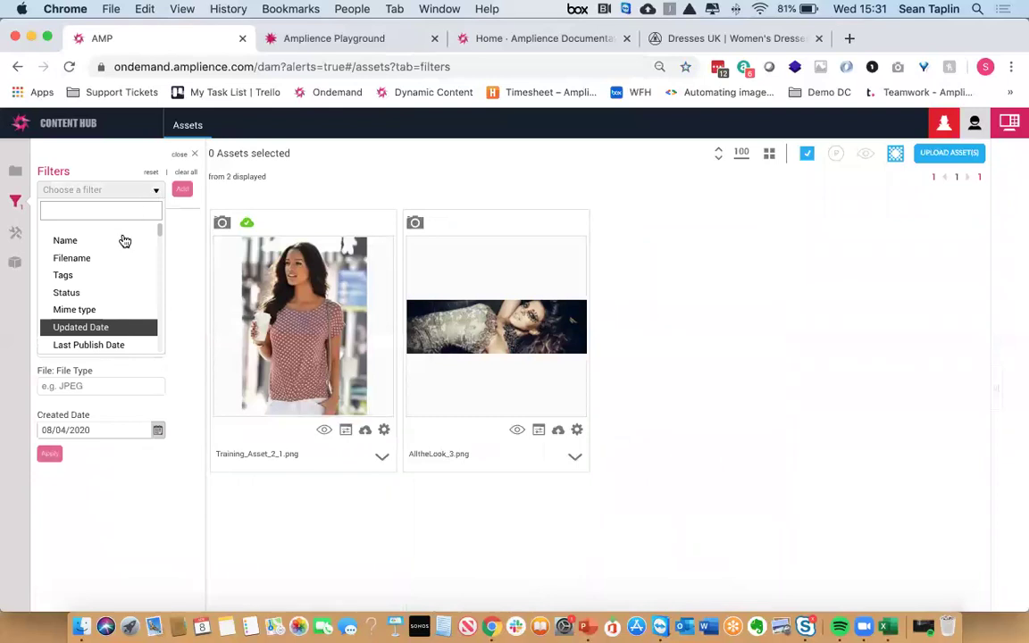
pyautogui.click(113, 385)
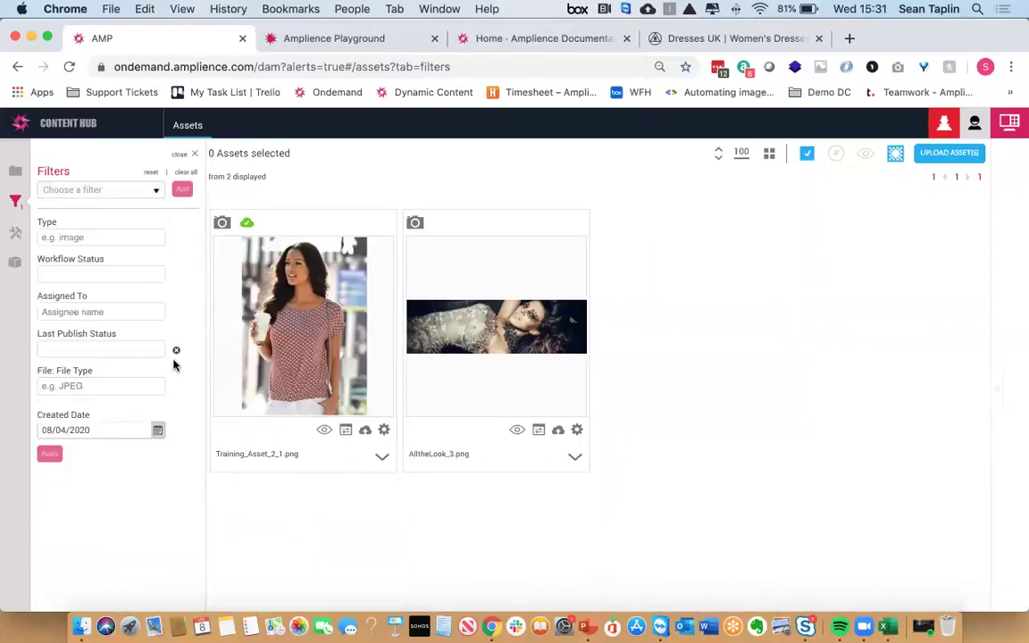
# Remove the Created Date filter and filter the assets by the PNG file type
pyautogui.click(176, 432)
pyautogui.click(122, 386)
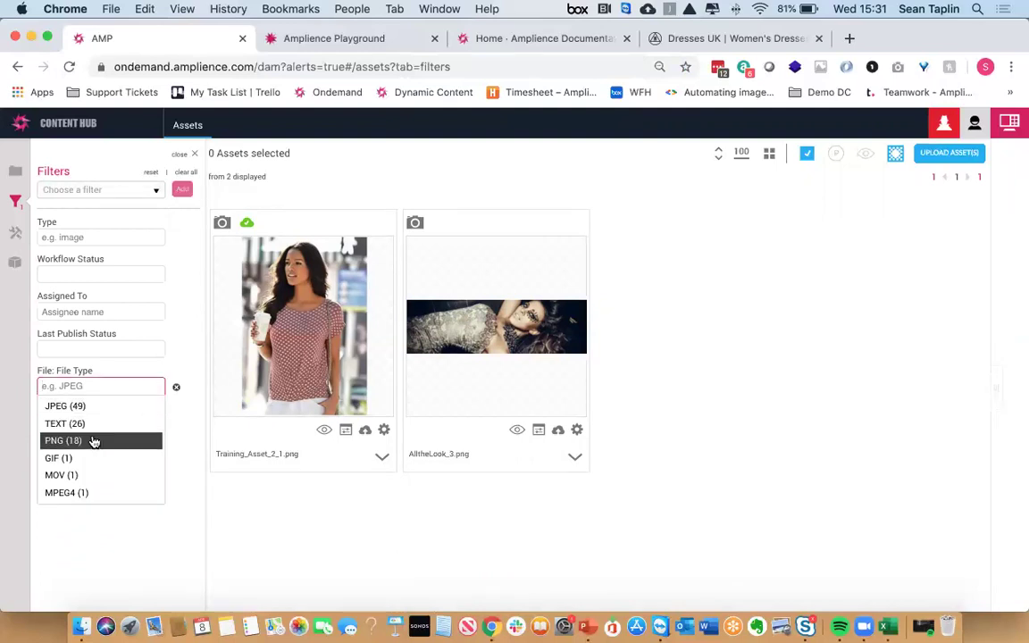
pyautogui.click(93, 440)
pyautogui.click(50, 418)
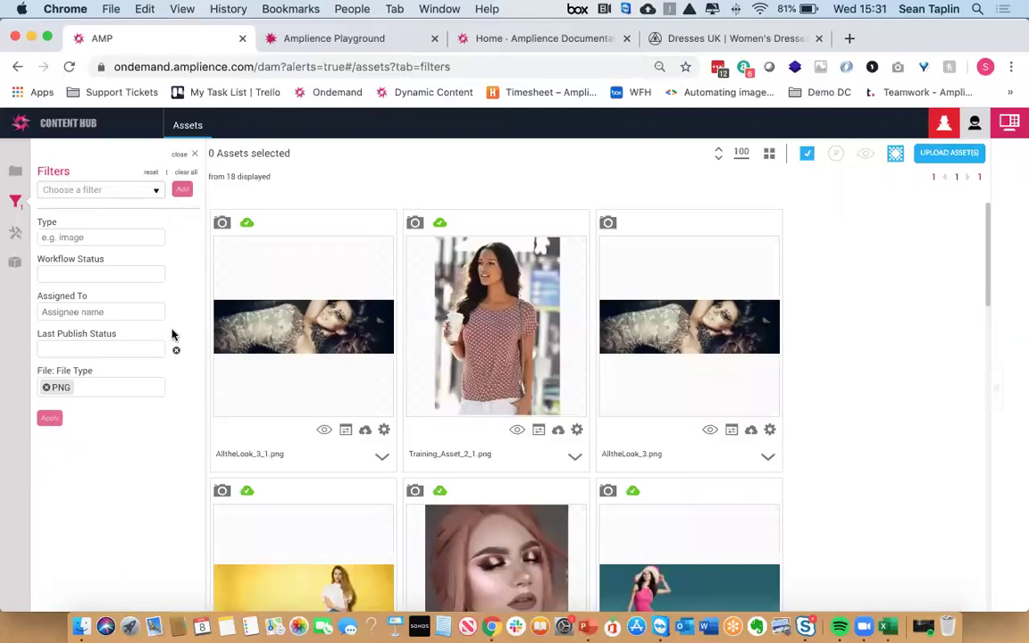
# Add the Marketing attribute Brand as an additional asset filter
pyautogui.click(153, 191)
pyautogui.scroll(-4, 106, 319)
pyautogui.scroll(-6, 106, 319)
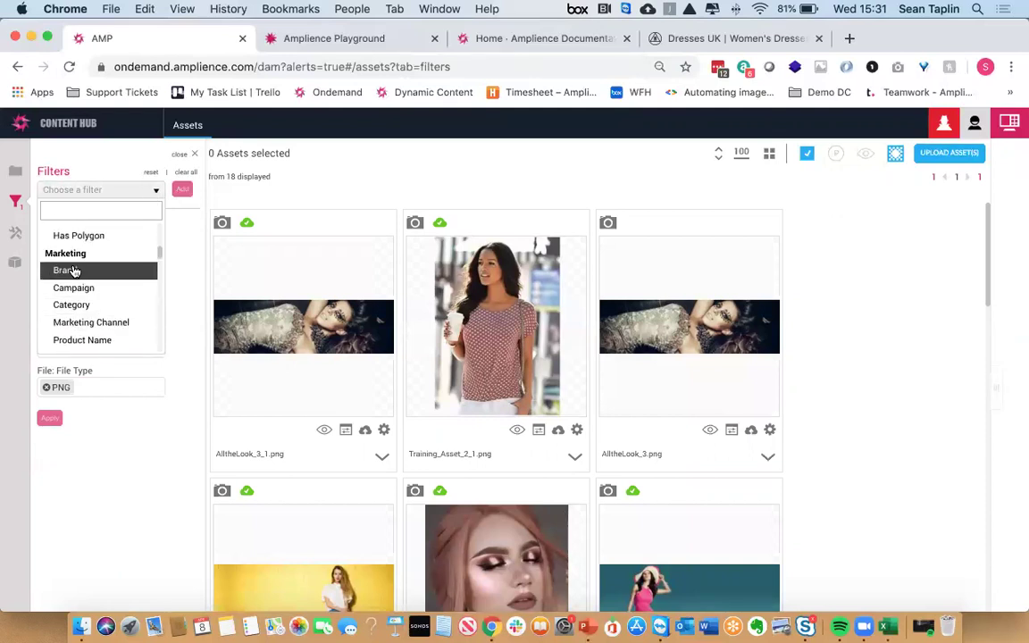
pyautogui.click(75, 271)
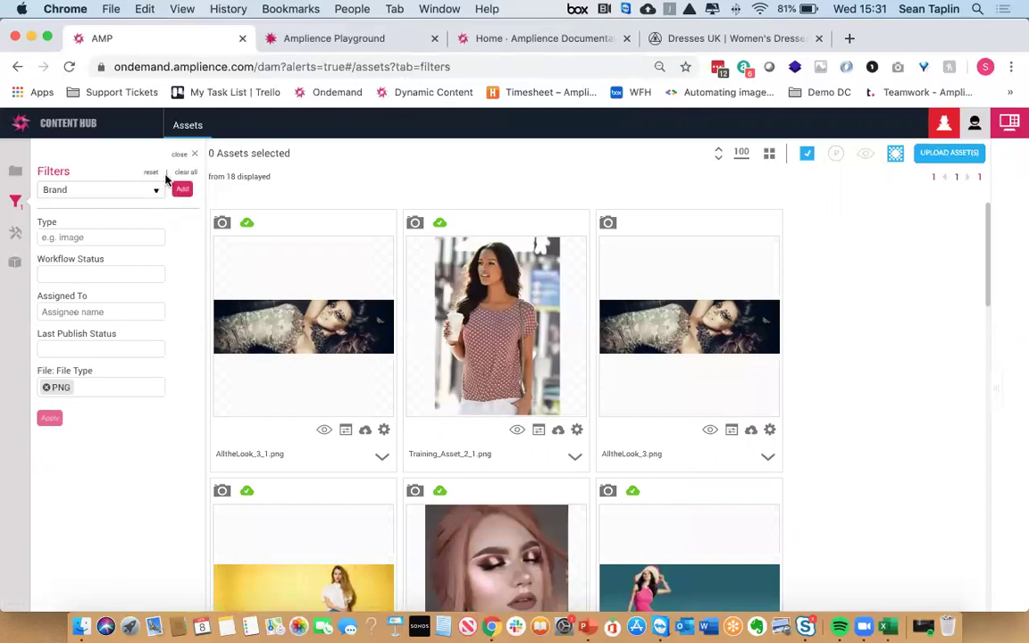
pyautogui.click(183, 193)
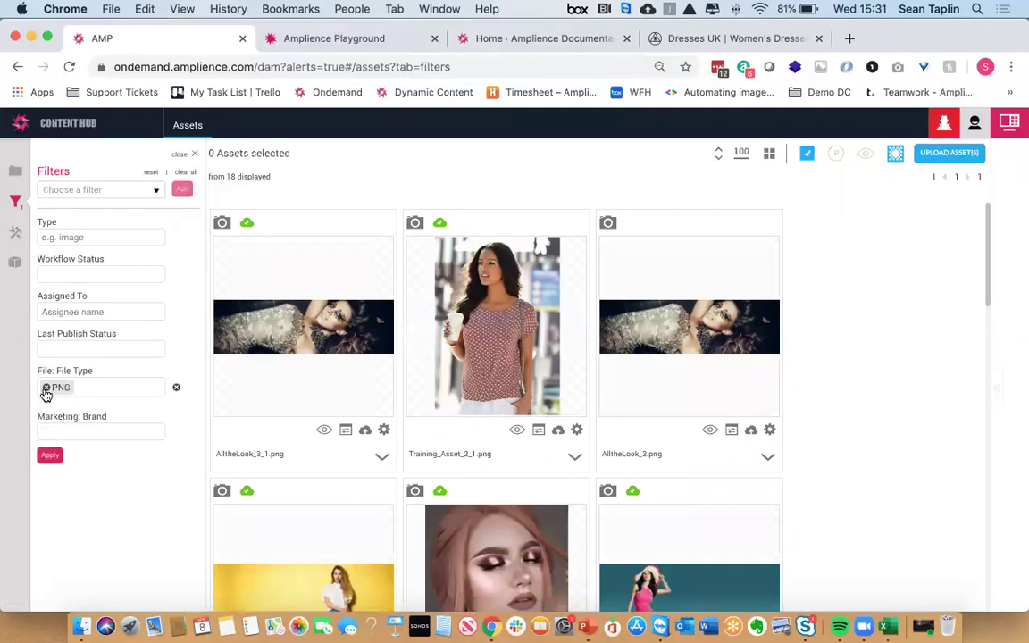
# Remove the PNG file type value and filter the assets by the Marketing brand Anya
pyautogui.click(47, 387)
pyautogui.click(67, 425)
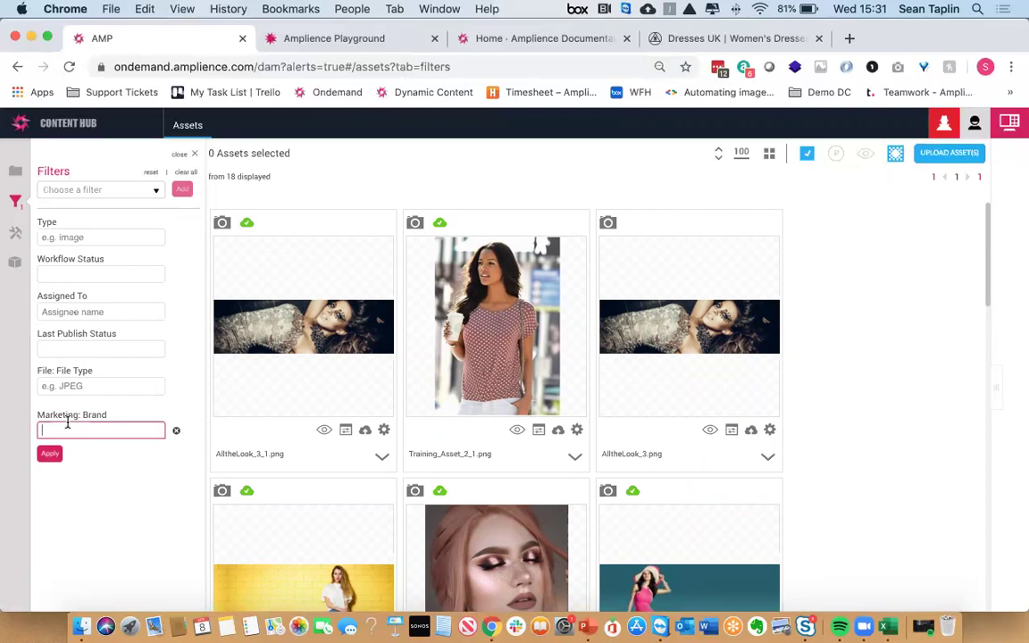
pyautogui.write('aNYA')
pyautogui.press('BackSpace')
pyautogui.press('BackSpace')
pyautogui.press('BackSpace')
pyautogui.press('BackSpace')
pyautogui.write('Anya')
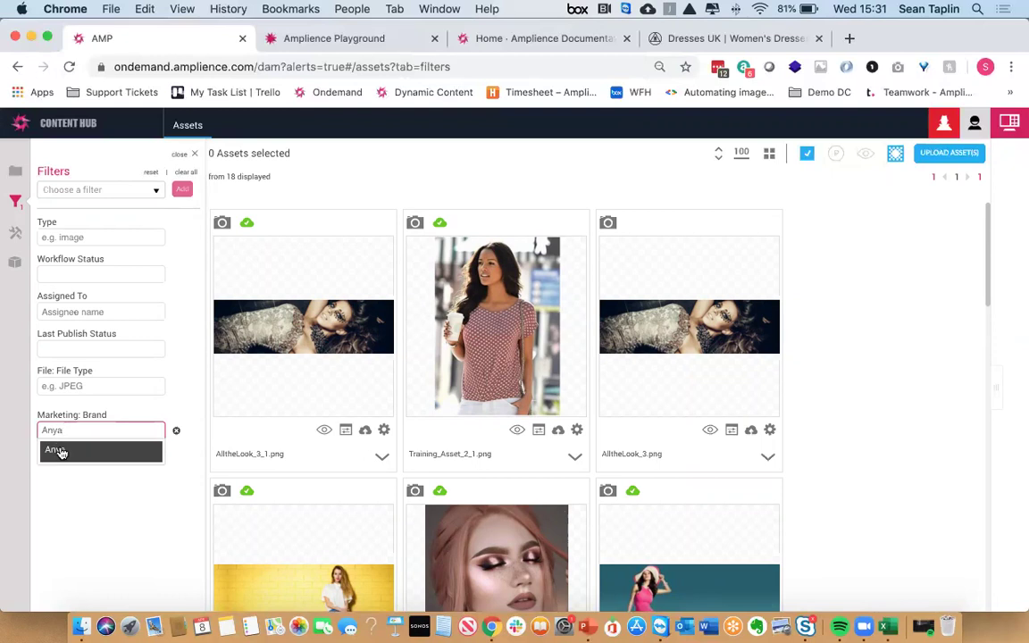
pyautogui.click(57, 451)
pyautogui.click(50, 455)
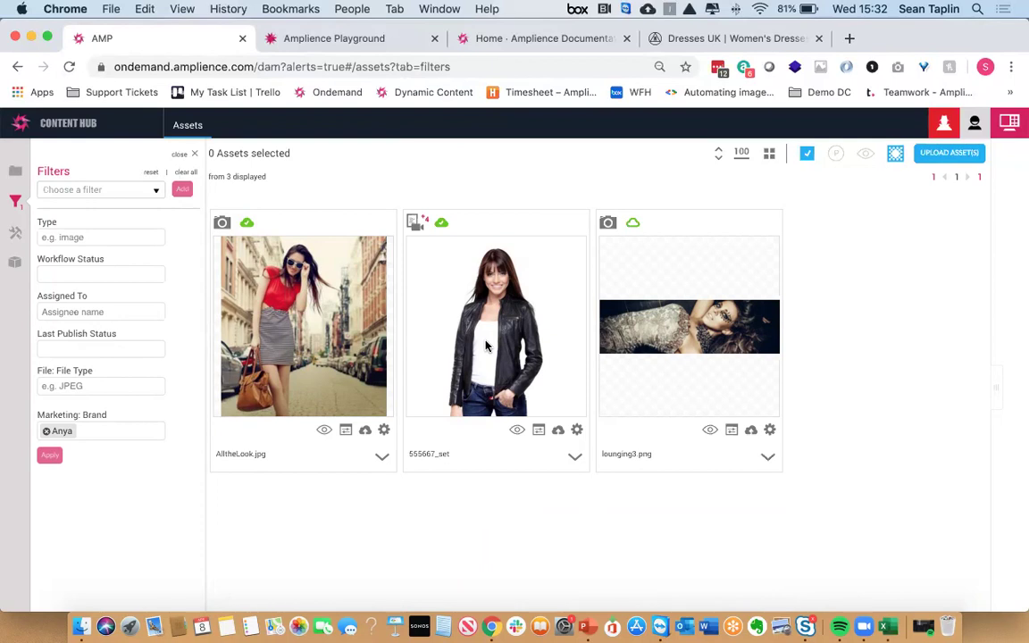
# Remove the Anya brand value, clear all filters and go back to the full asset listing
pyautogui.click(45, 433)
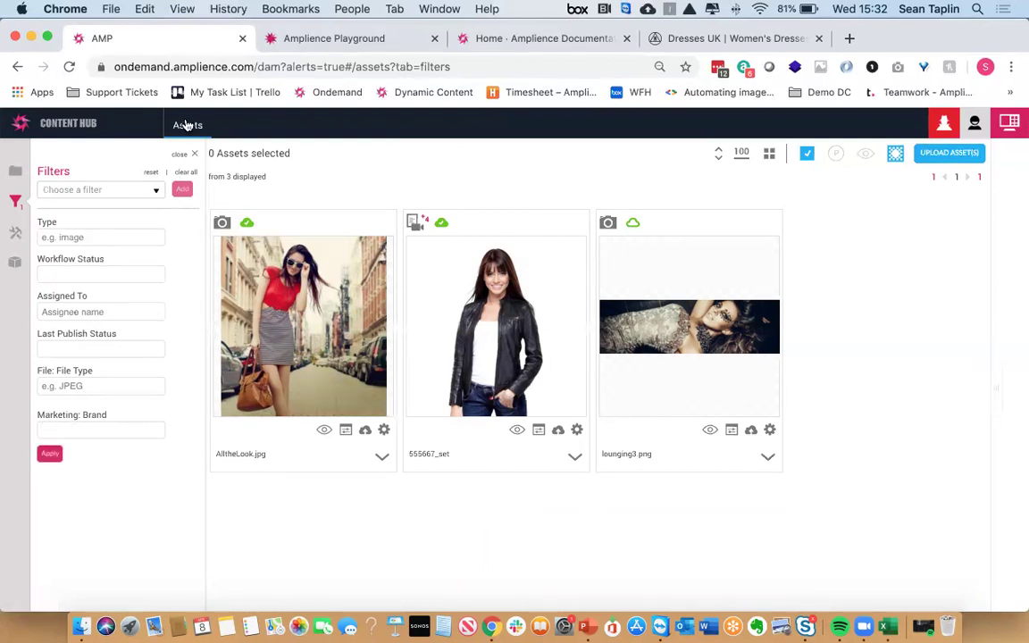
pyautogui.click(184, 171)
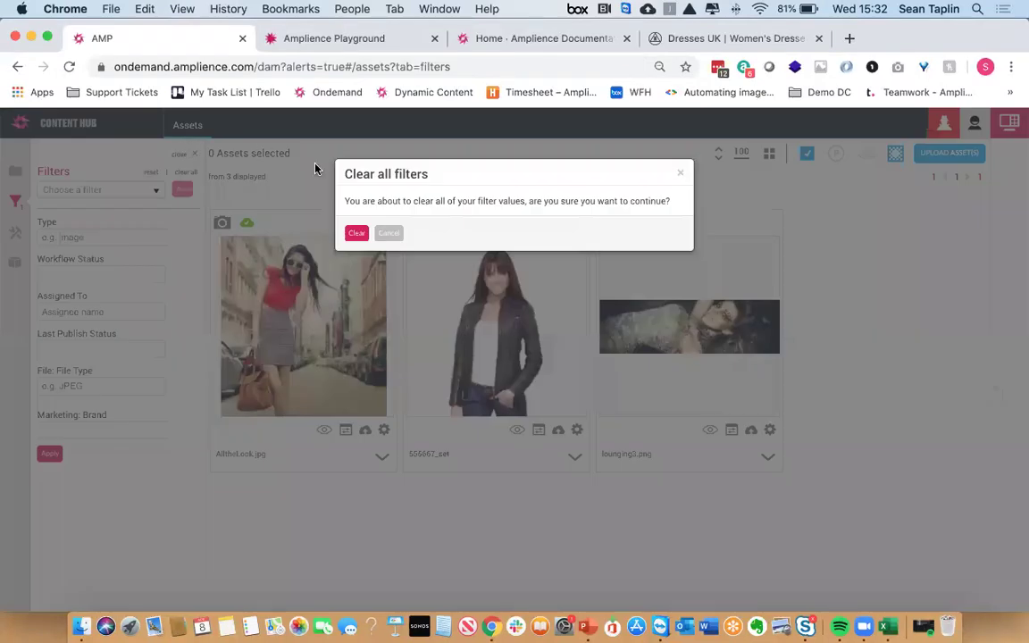
pyautogui.click(356, 232)
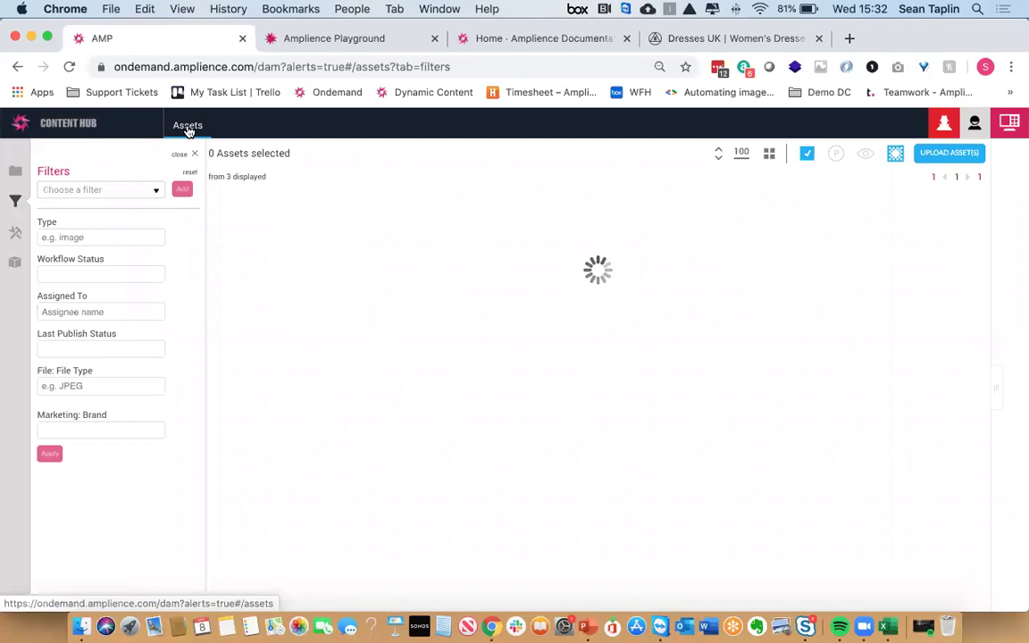
pyautogui.click(188, 129)
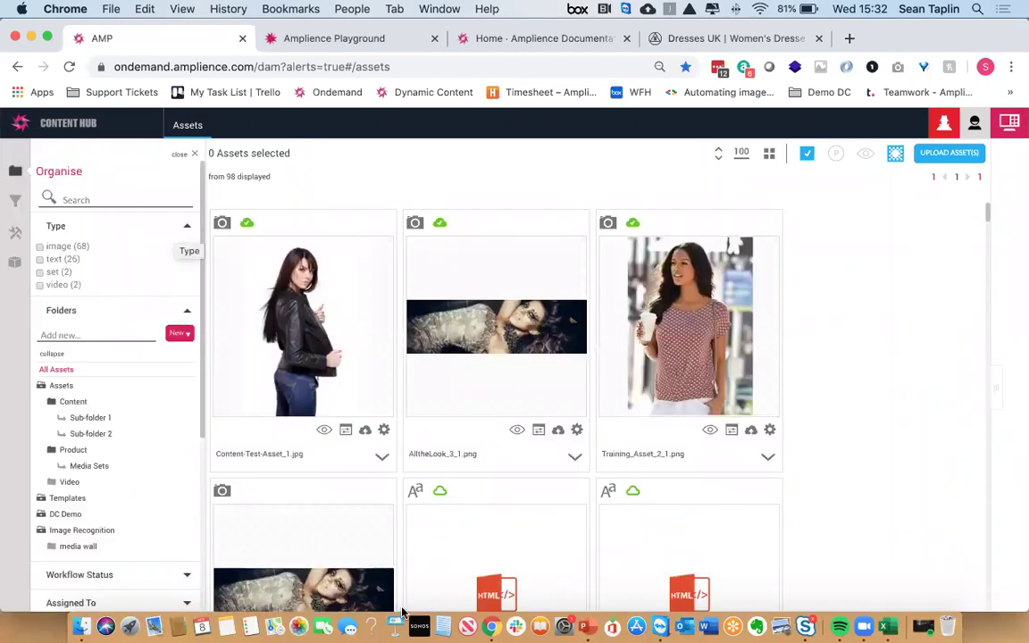
pyautogui.press('super+Tab')
pyautogui.press('Right')
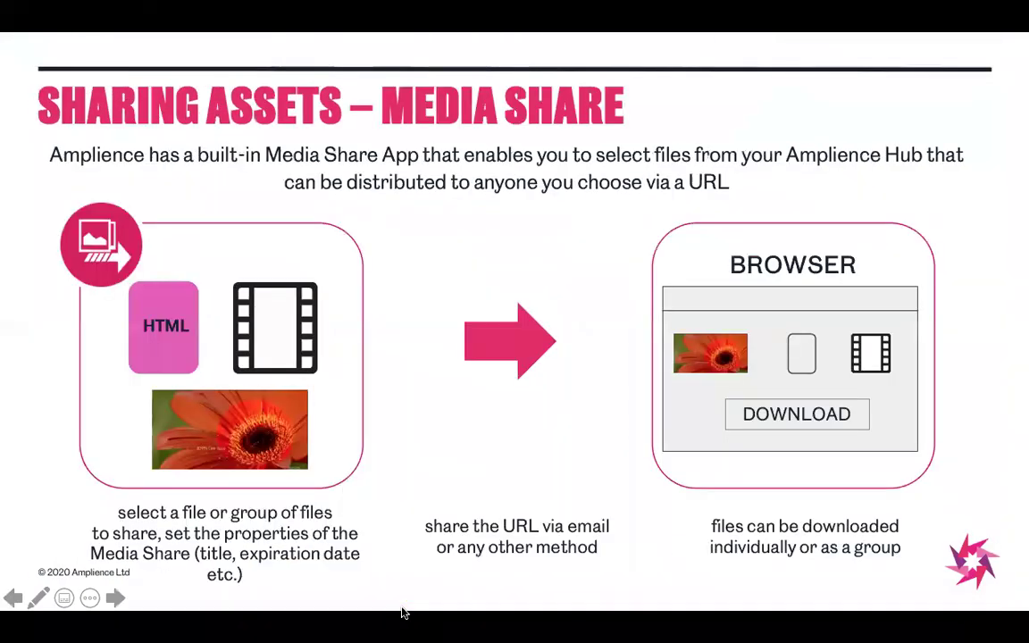
pyautogui.press('Left')
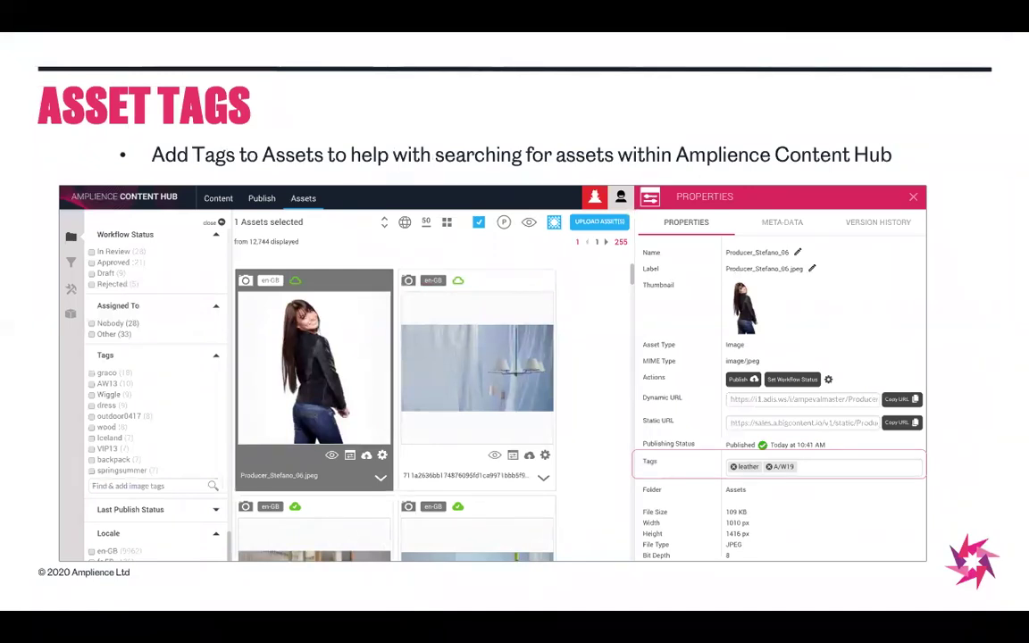
pyautogui.hotkey('ctrl', 'Right')
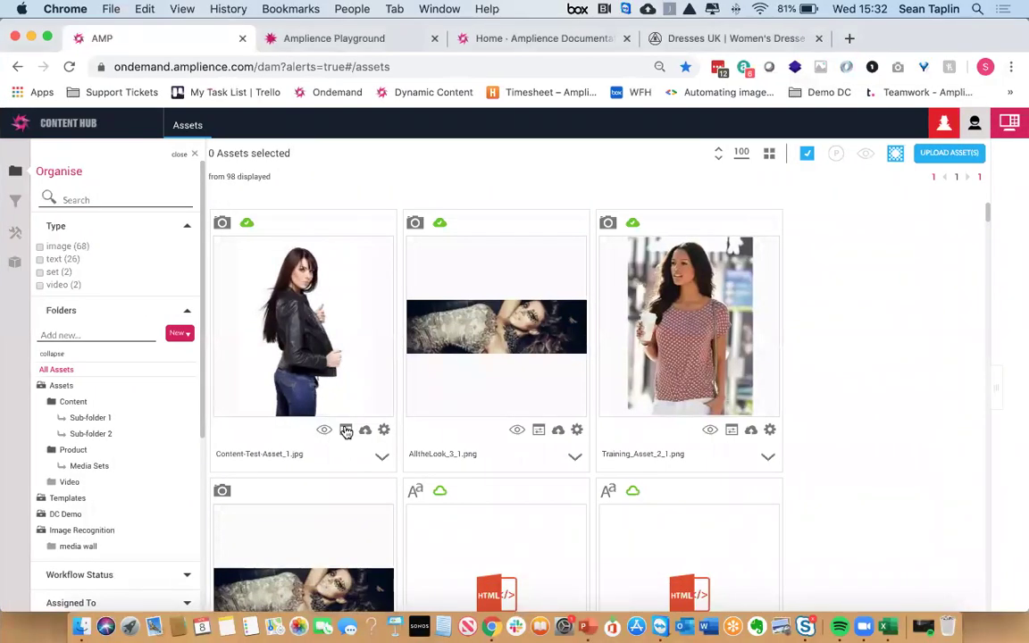
# Add the existing leather jacket tag to Content-Test-Asset_1.jpg, and filter all assets by that tag
pyautogui.click(346, 430)
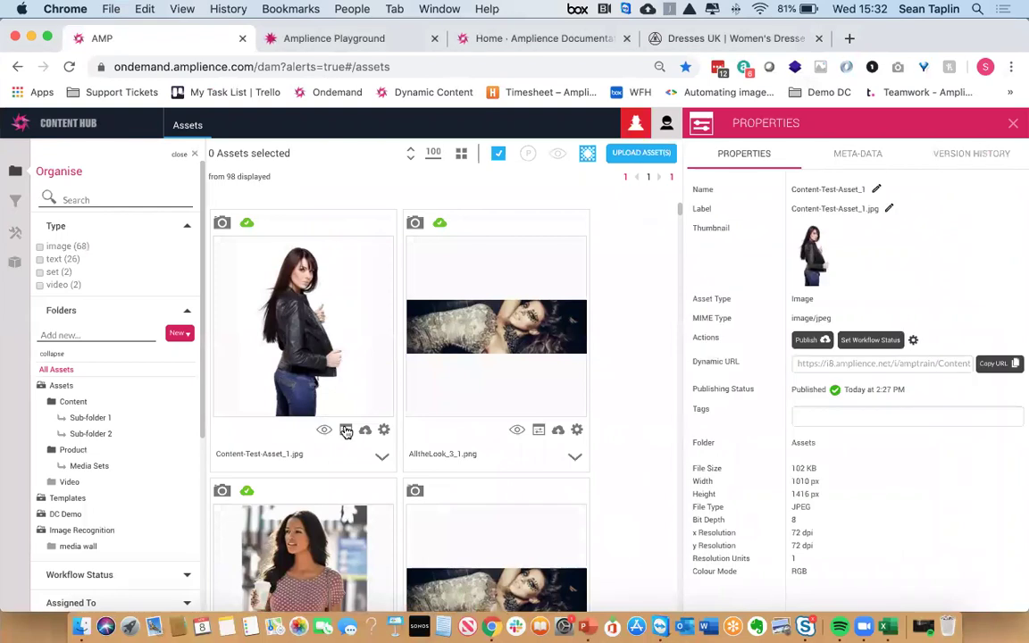
pyautogui.click(822, 415)
pyautogui.write('le')
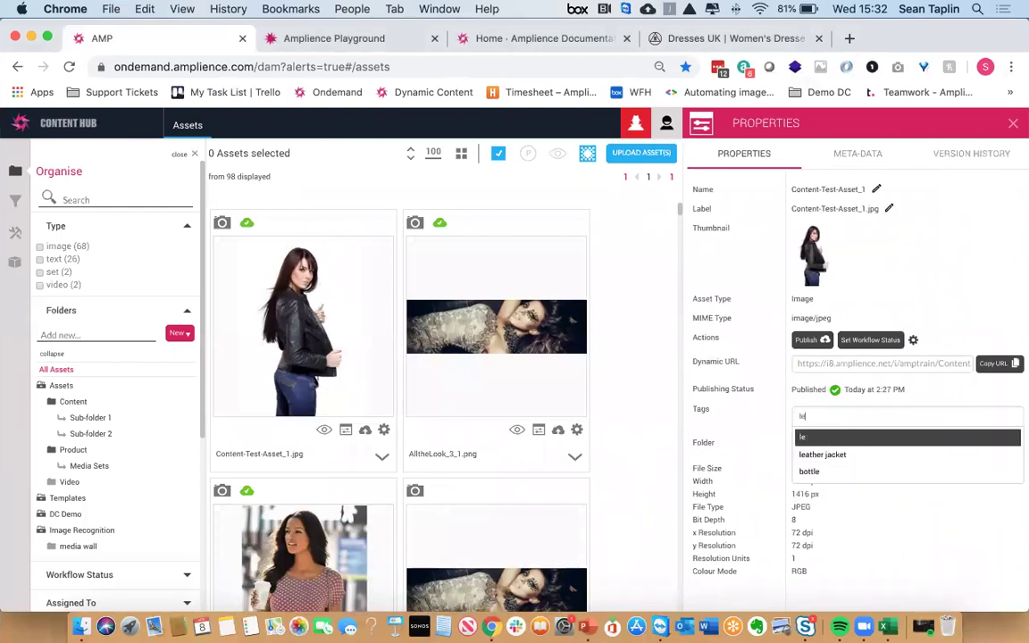
pyautogui.write('athe')
pyautogui.press('Down')
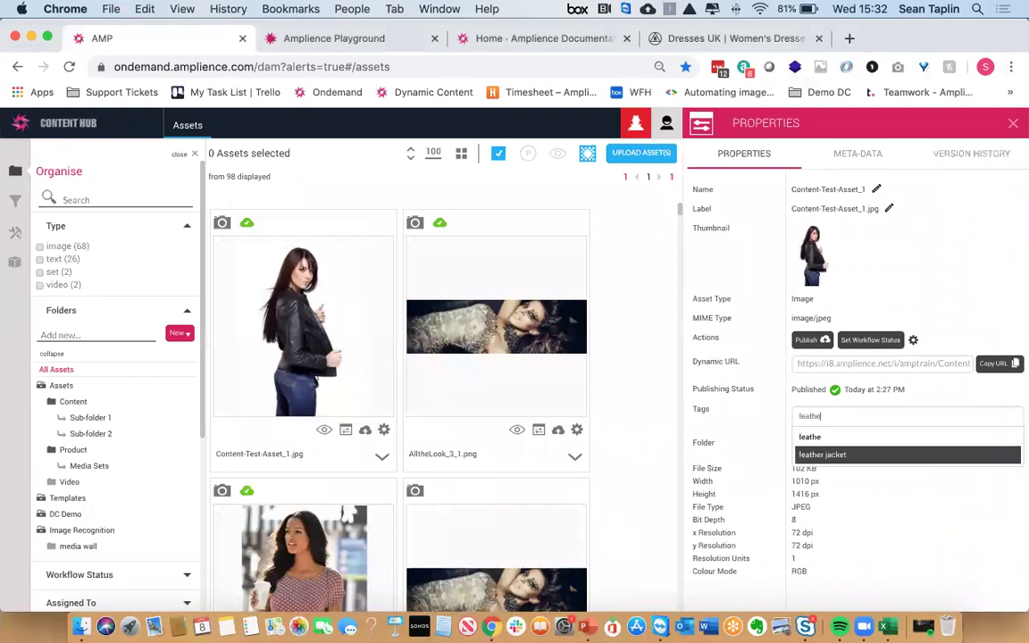
pyautogui.press('Return')
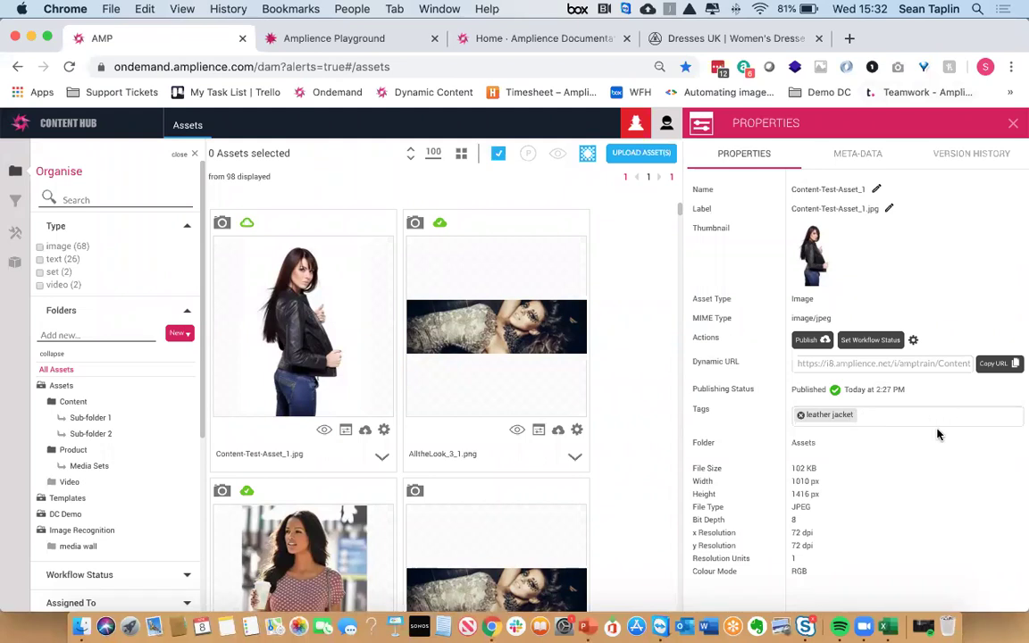
pyautogui.click(1013, 124)
pyautogui.scroll(-10, 113, 375)
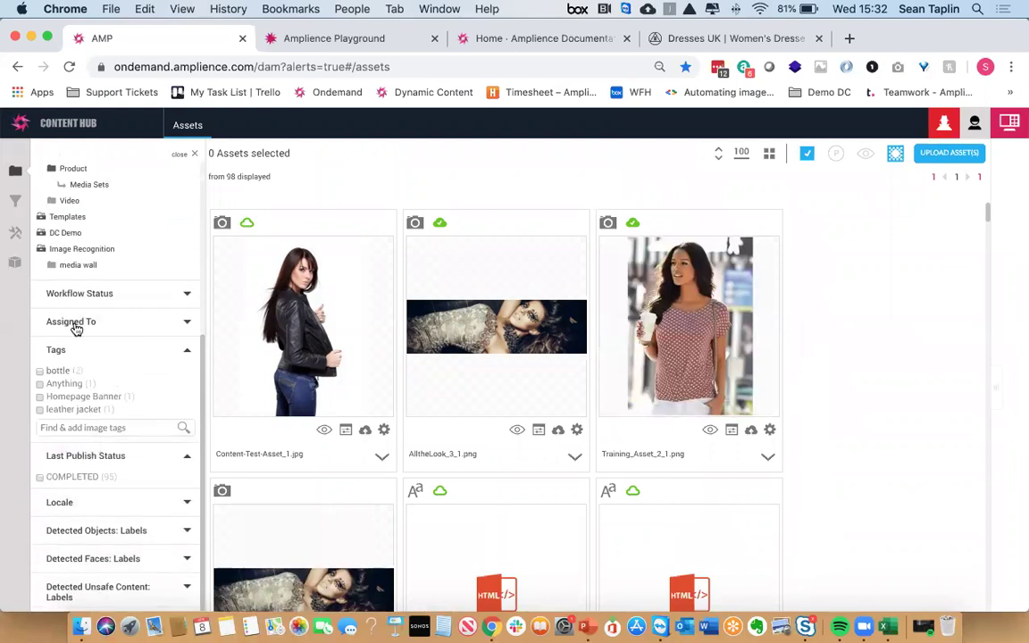
pyautogui.click(39, 409)
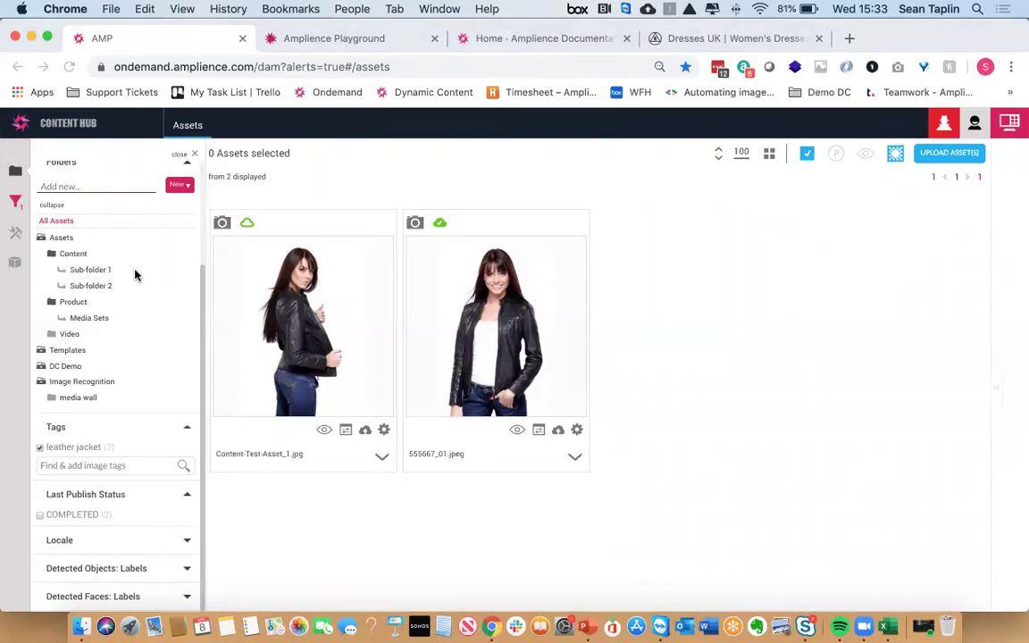
pyautogui.click(588, 625)
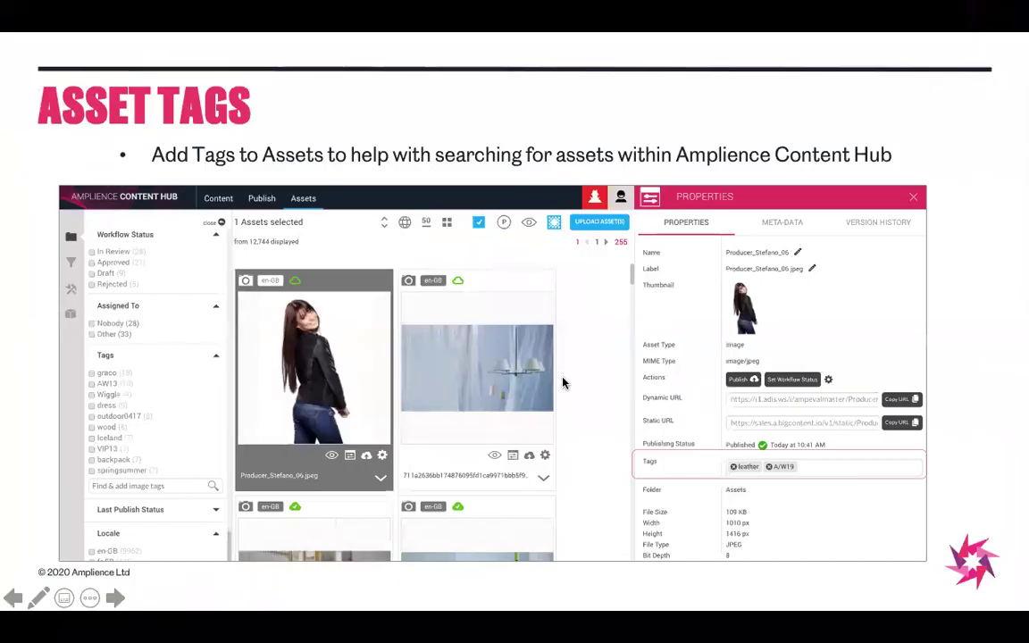
pyautogui.press('Right')
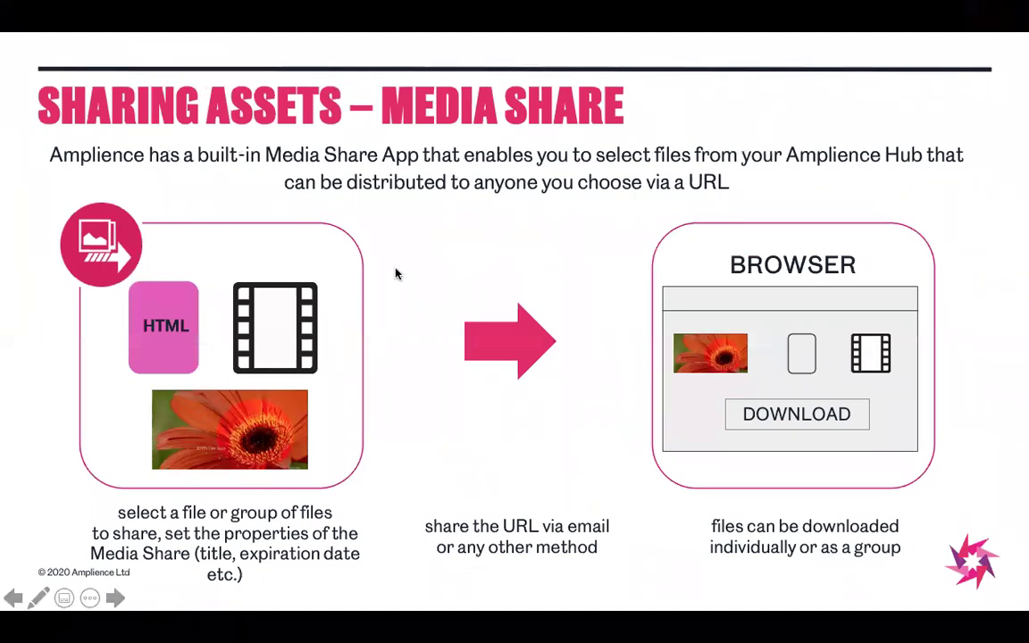
pyautogui.hotkey('ctrl', 'Right')
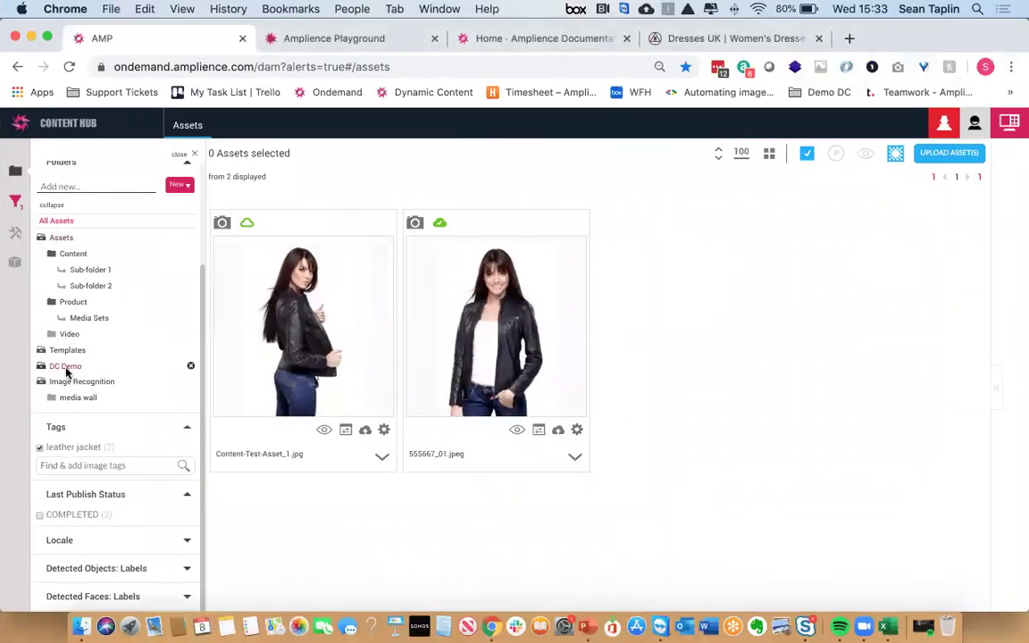
# Open the Product folder and remove the leather jacket tag filter to list all its assets
pyautogui.click(74, 303)
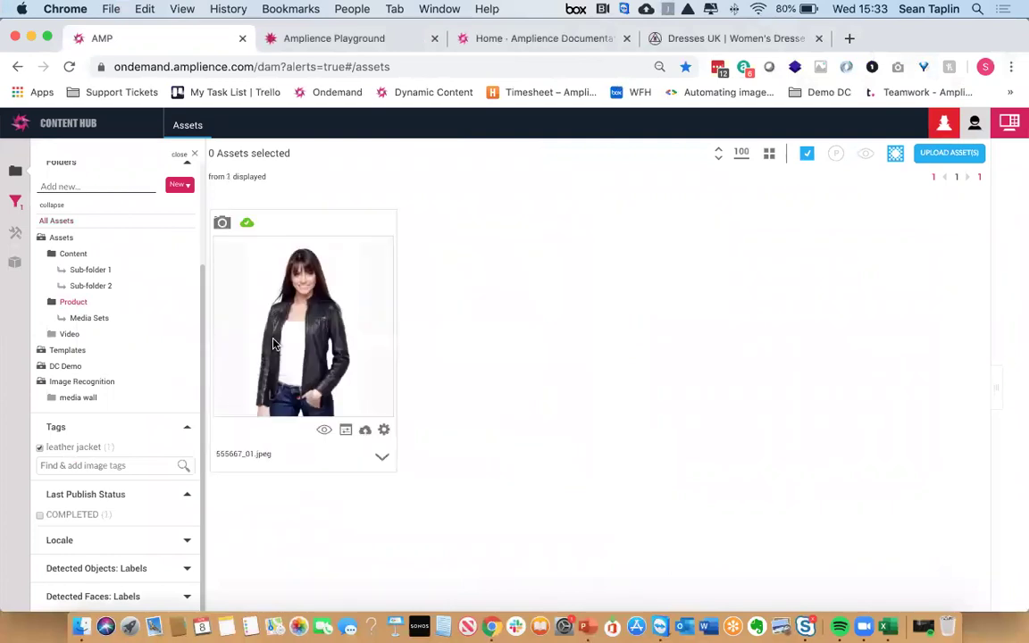
pyautogui.scroll(1, 86, 313)
pyautogui.click(40, 496)
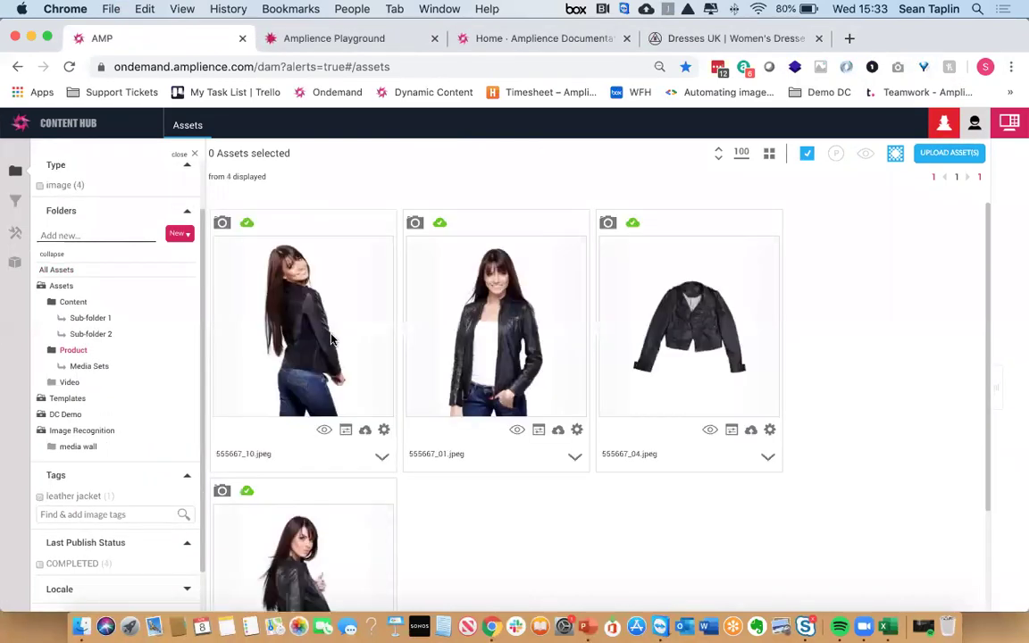
# Select all four images in the Product folder and add them to the workspace
pyautogui.click(331, 339)
pyautogui.scroll(-2, 333, 337)
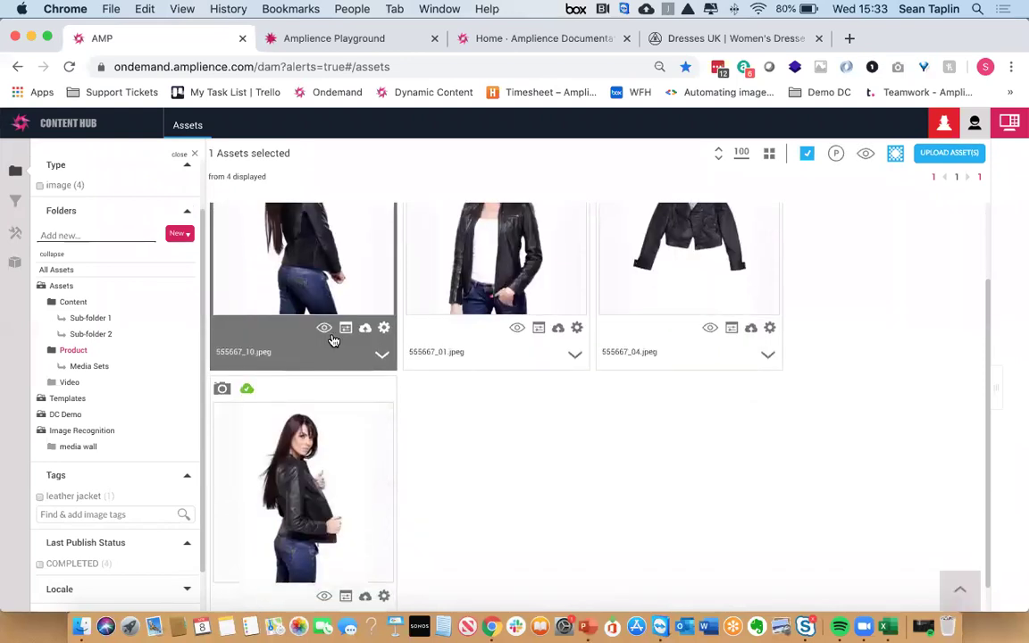
pyautogui.keyDown('shift'); pyautogui.click(273, 384); pyautogui.keyUp('shift')
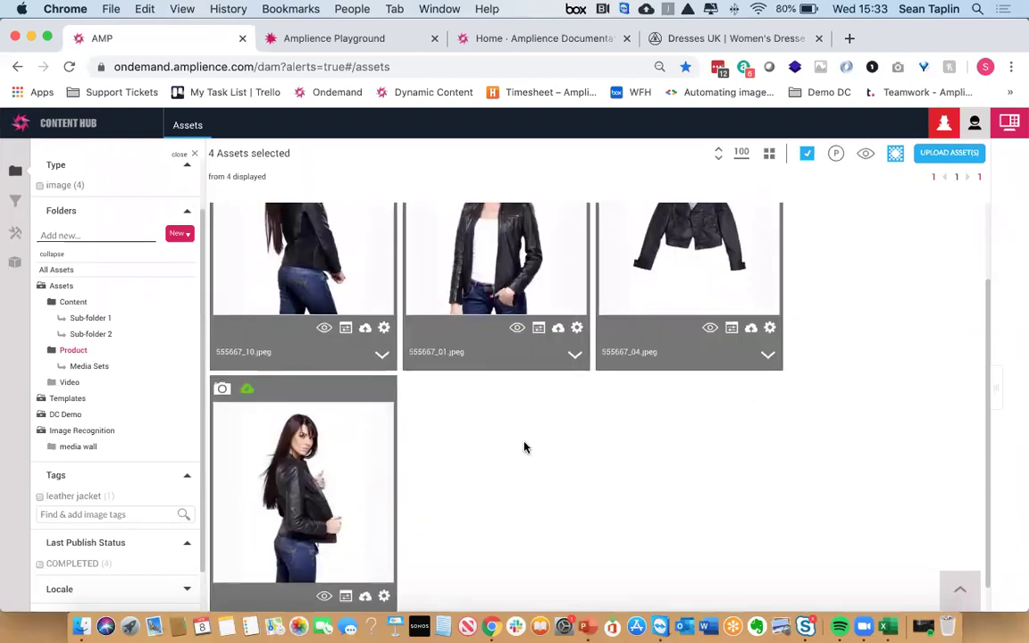
pyautogui.scroll(2, 702, 302)
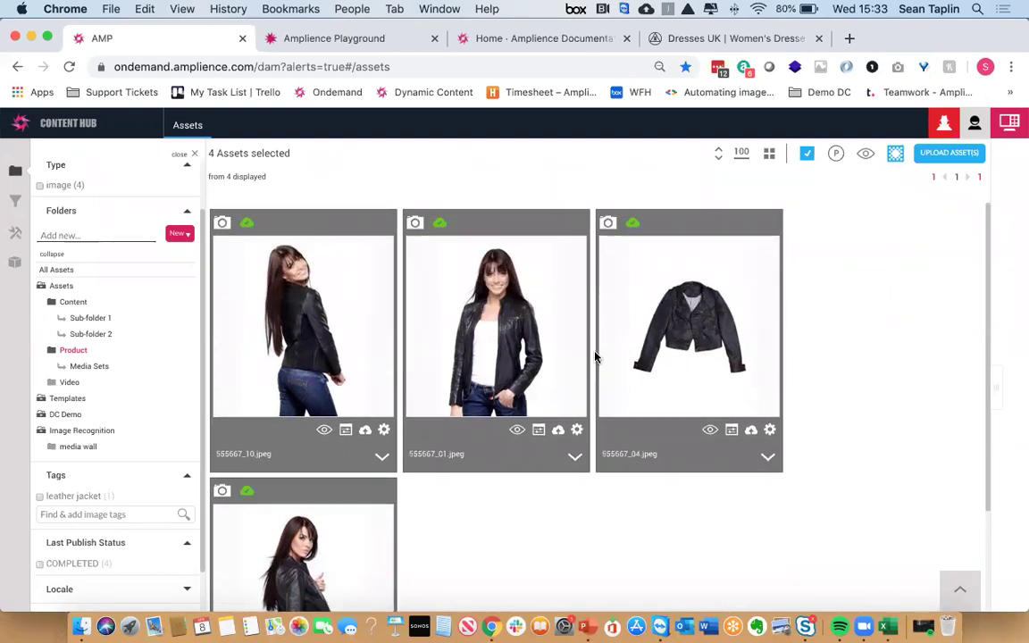
pyautogui.click(992, 380)
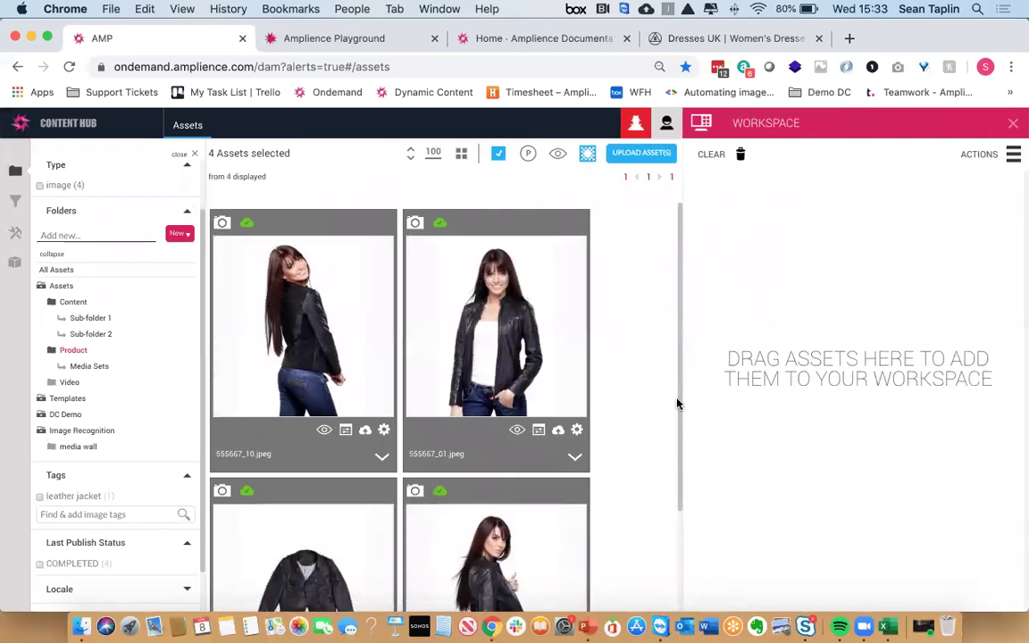
pyautogui.moveTo(510, 228); pyautogui.dragTo(795, 266)
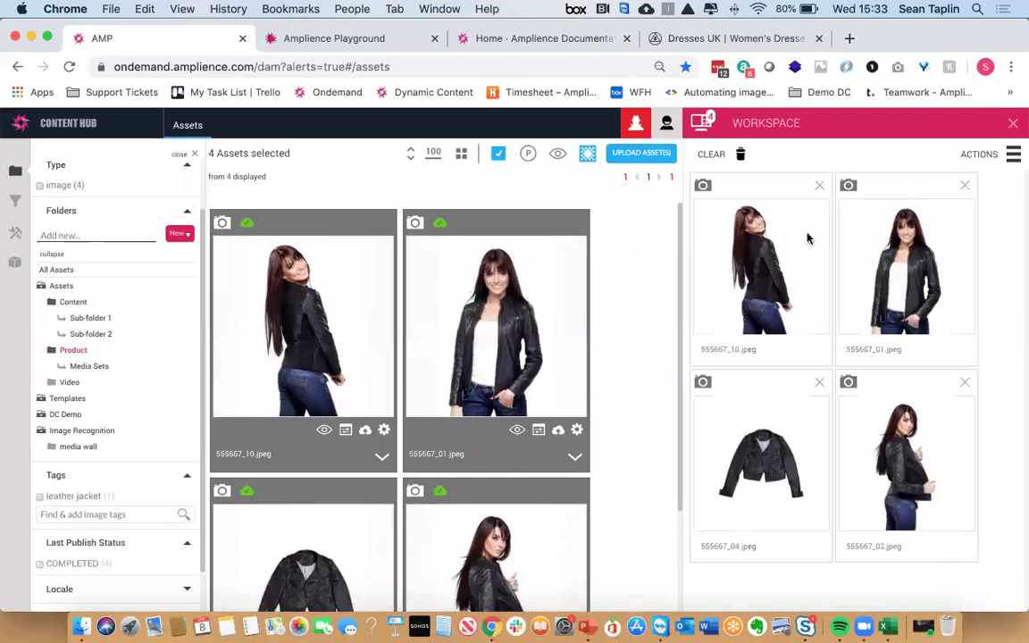
# Start a media share of the workspace assets titled Training for company Amplience, lasting 2 days
pyautogui.click(1014, 157)
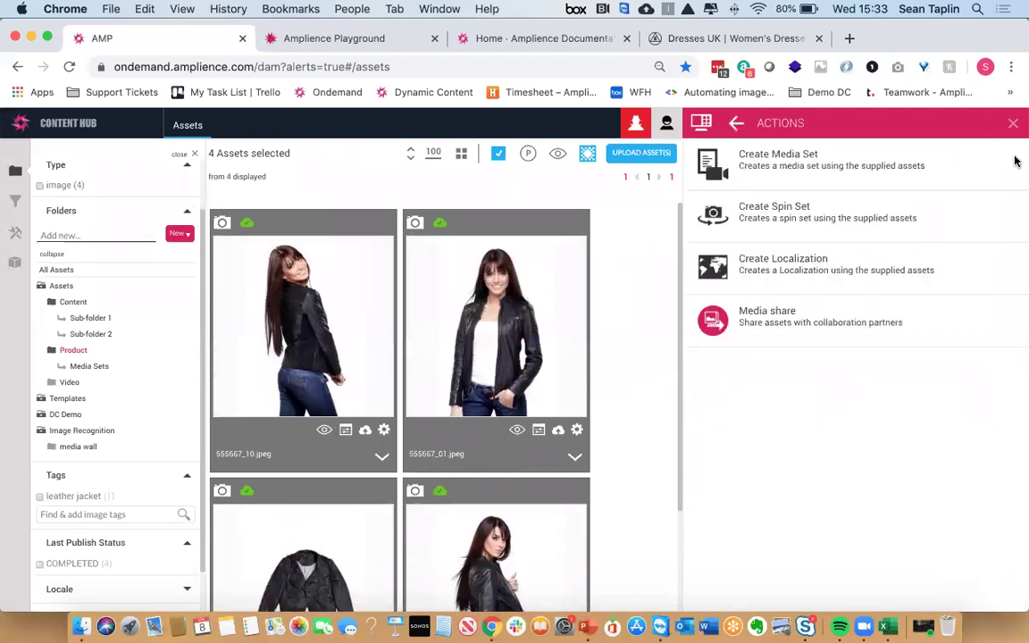
pyautogui.click(746, 316)
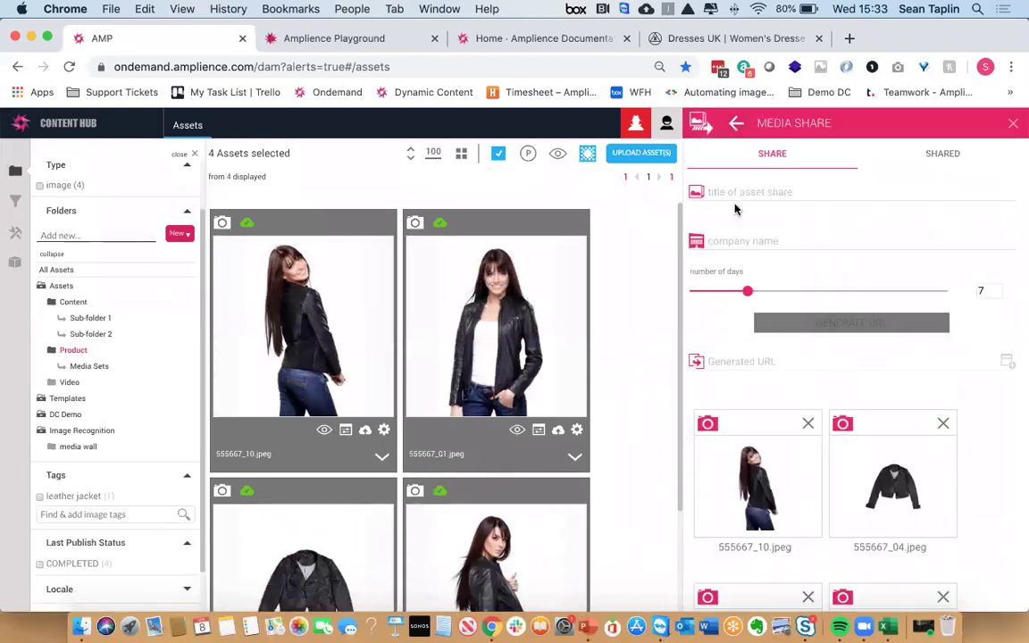
pyautogui.click(730, 185)
pyautogui.write('Training')
pyautogui.press('Tab')
pyautogui.write('Amplience')
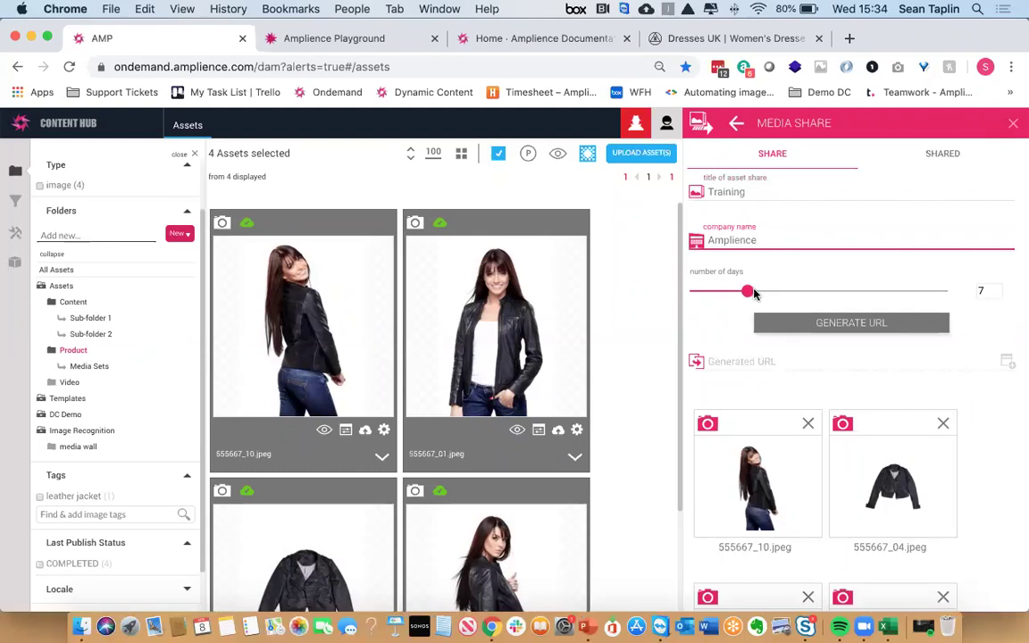
pyautogui.moveTo(749, 293); pyautogui.dragTo(709, 295)
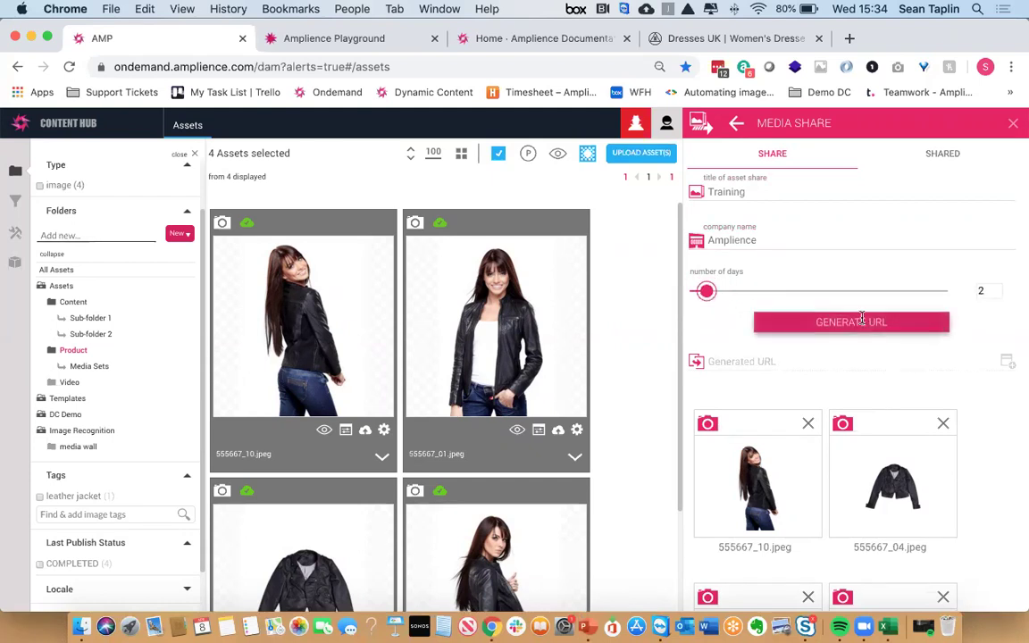
# Generate the share URL, open the shared download page to check it, and close both the page and Media Share
pyautogui.click(861, 321)
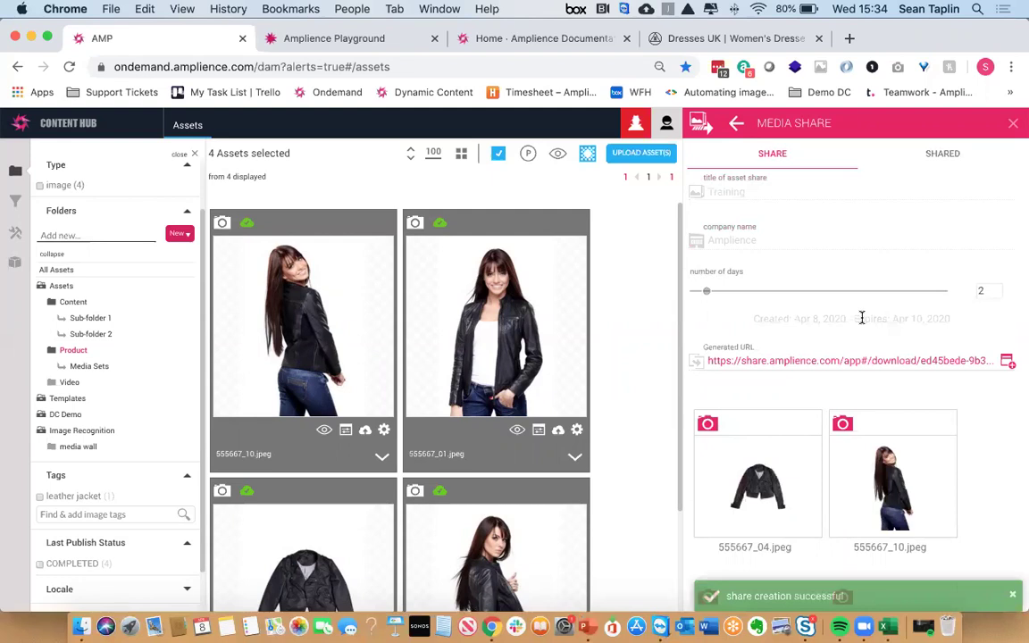
pyautogui.click(1007, 363)
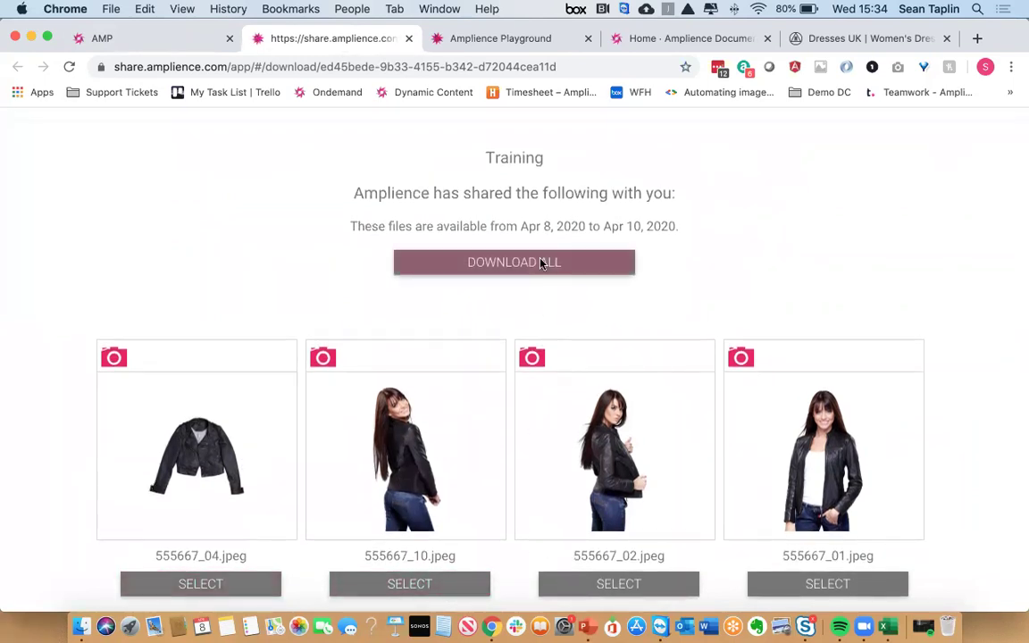
pyautogui.click(407, 40)
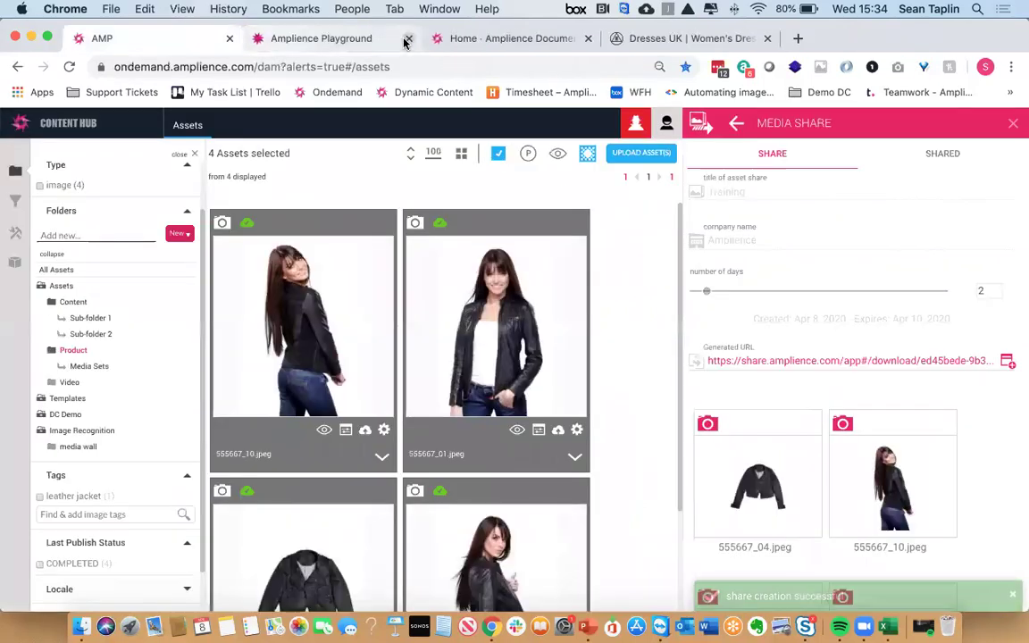
pyautogui.click(1013, 125)
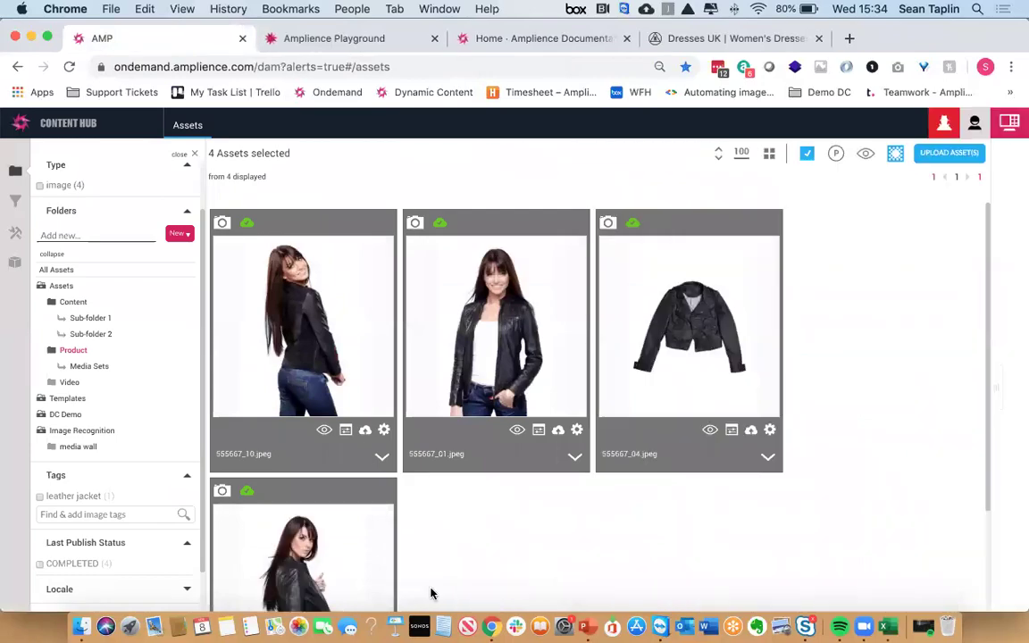
pyautogui.click(586, 629)
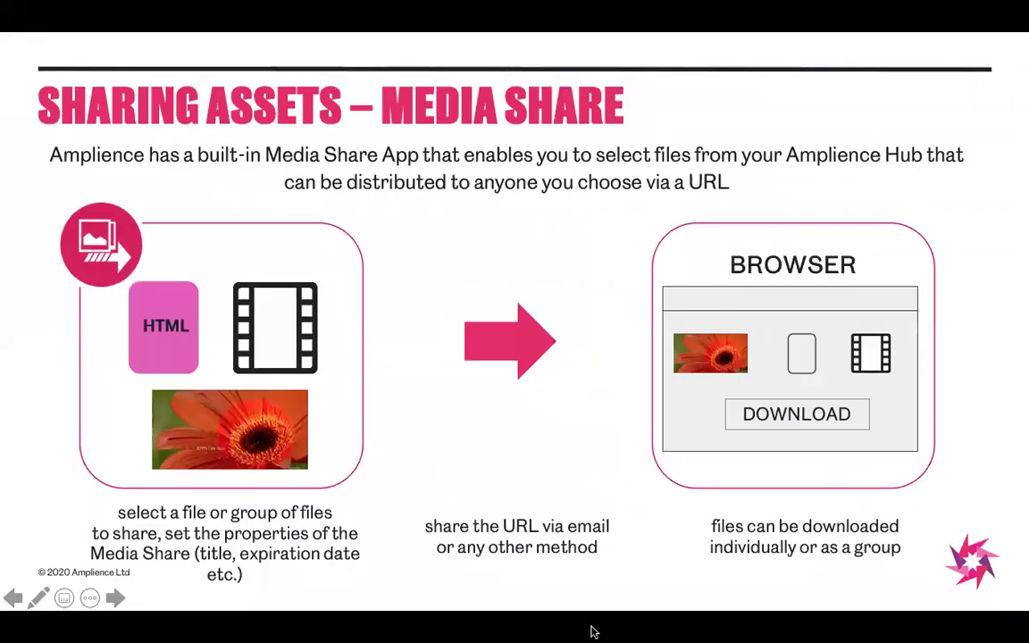
pyautogui.click(514, 315)
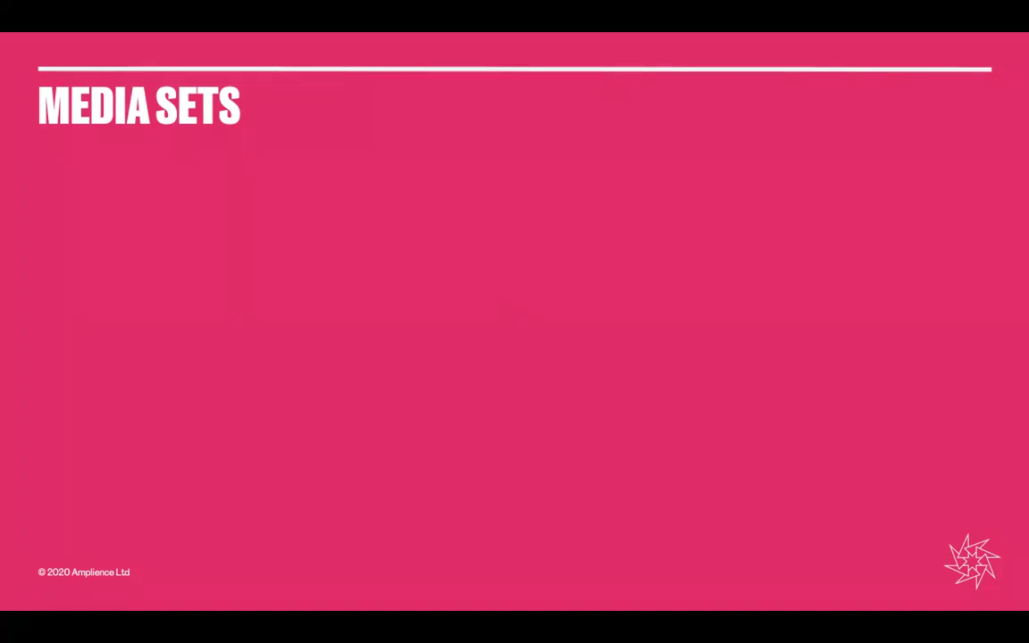
pyautogui.press('Right')
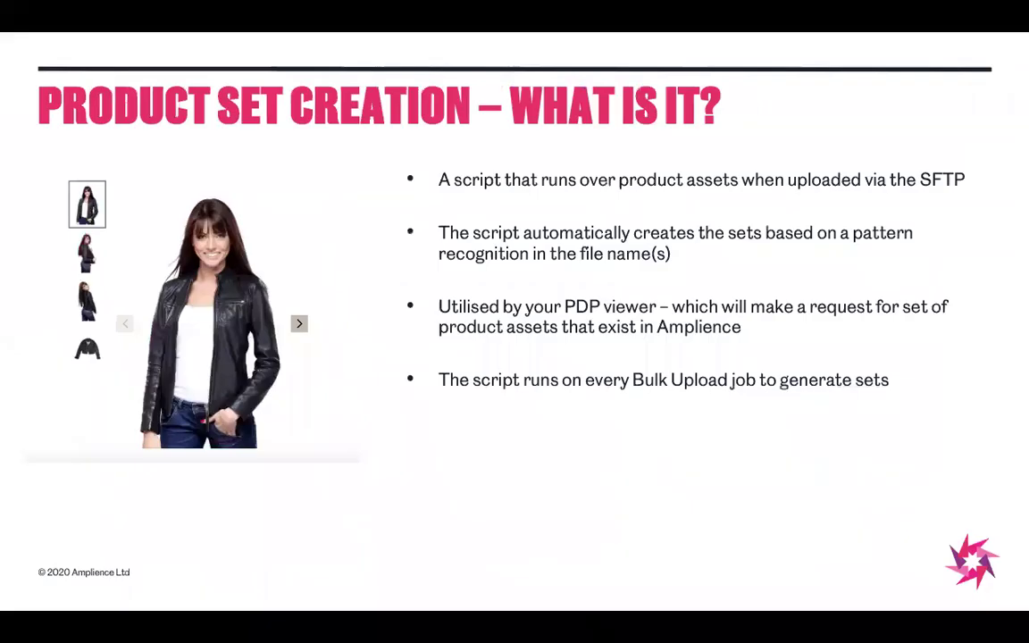
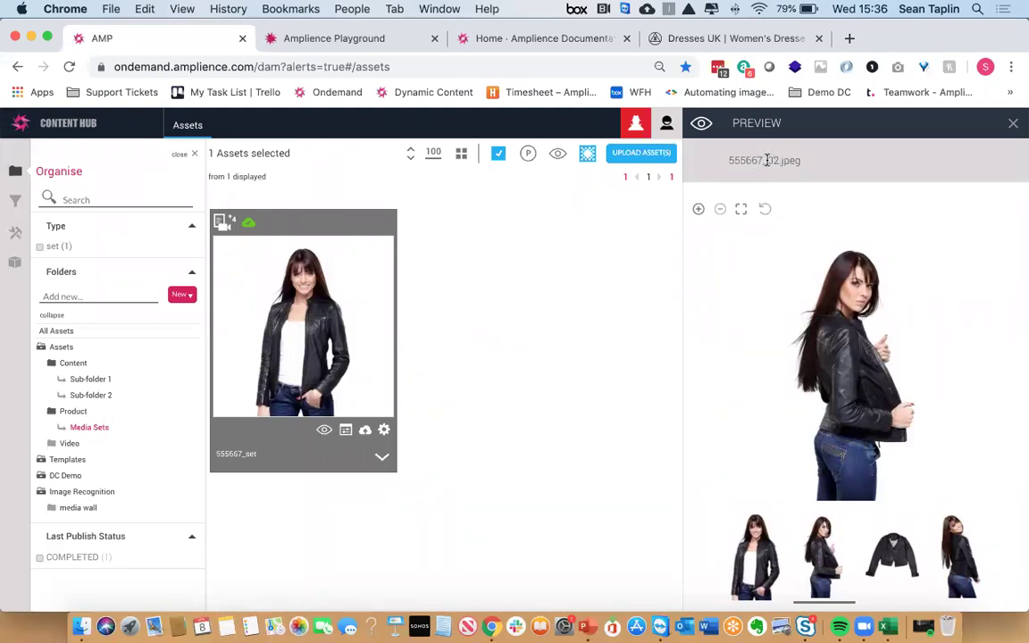
# Preview the jacket-only image 555667_04.jpeg within the 555667_set media set, and return to the PowerPoint slides
pyautogui.click(887, 549)
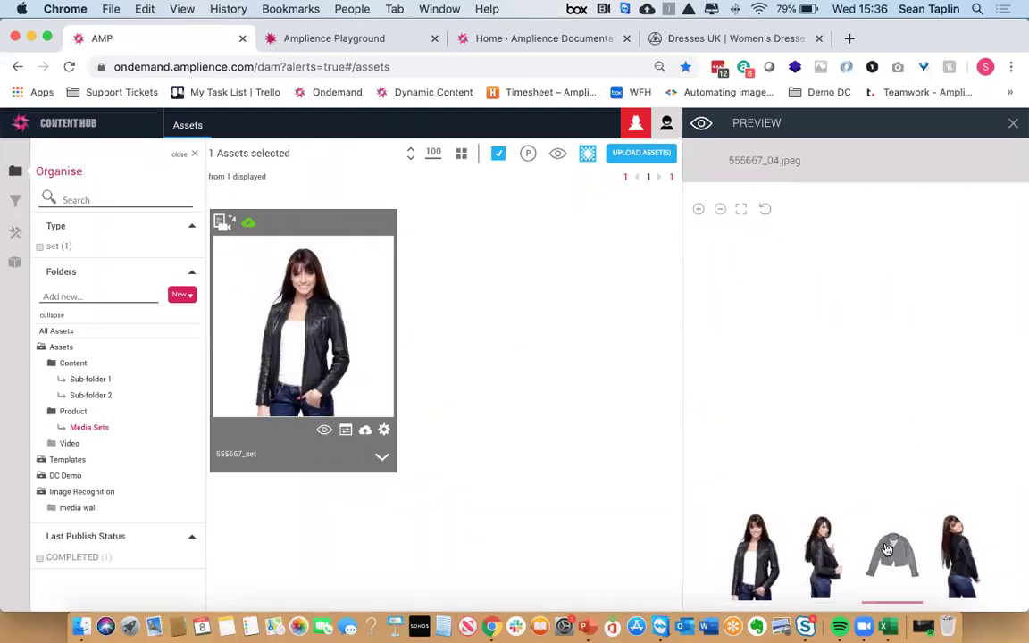
pyautogui.click(587, 629)
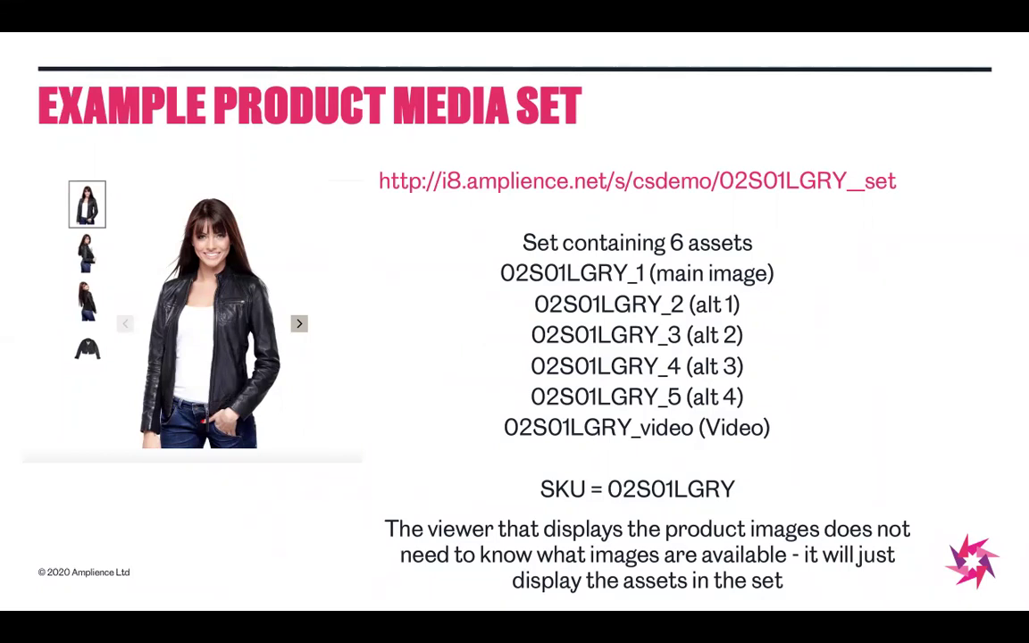
pyautogui.press('Right')
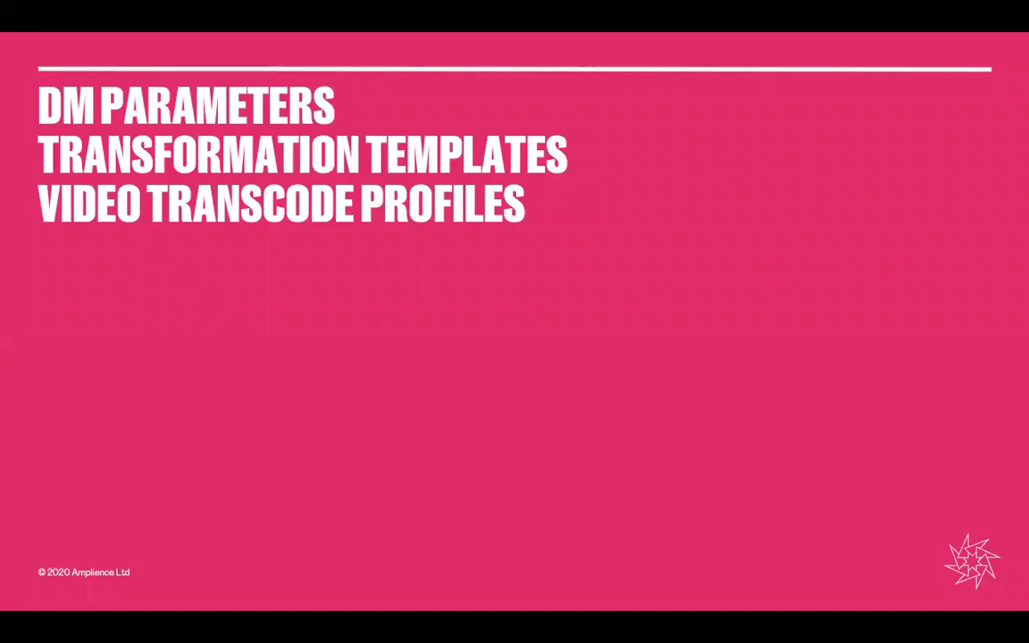
pyautogui.press('Right')
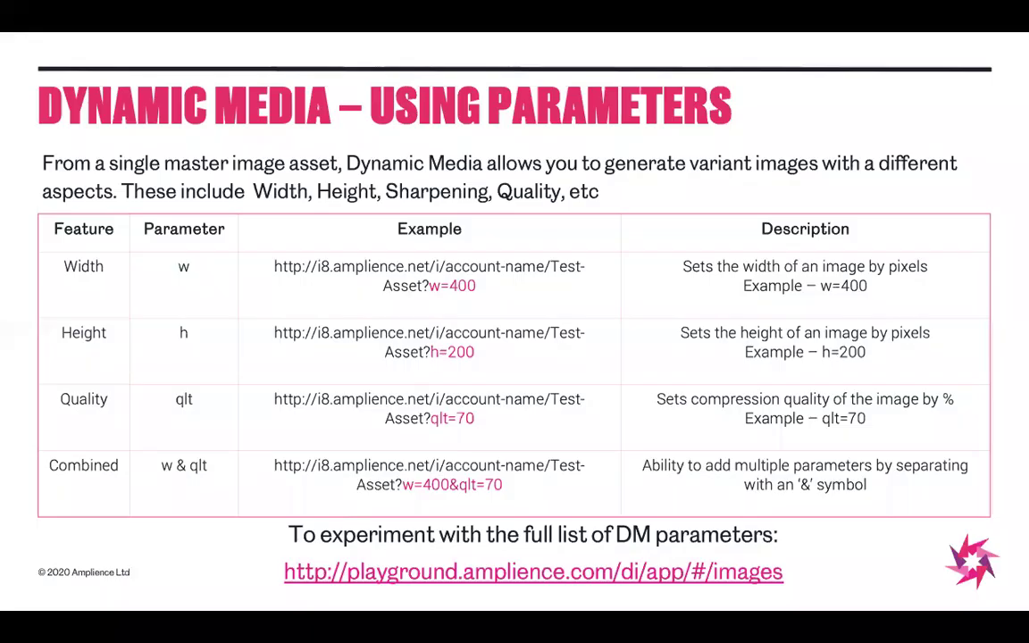
pyautogui.hotkey('ctrl', 'Right')
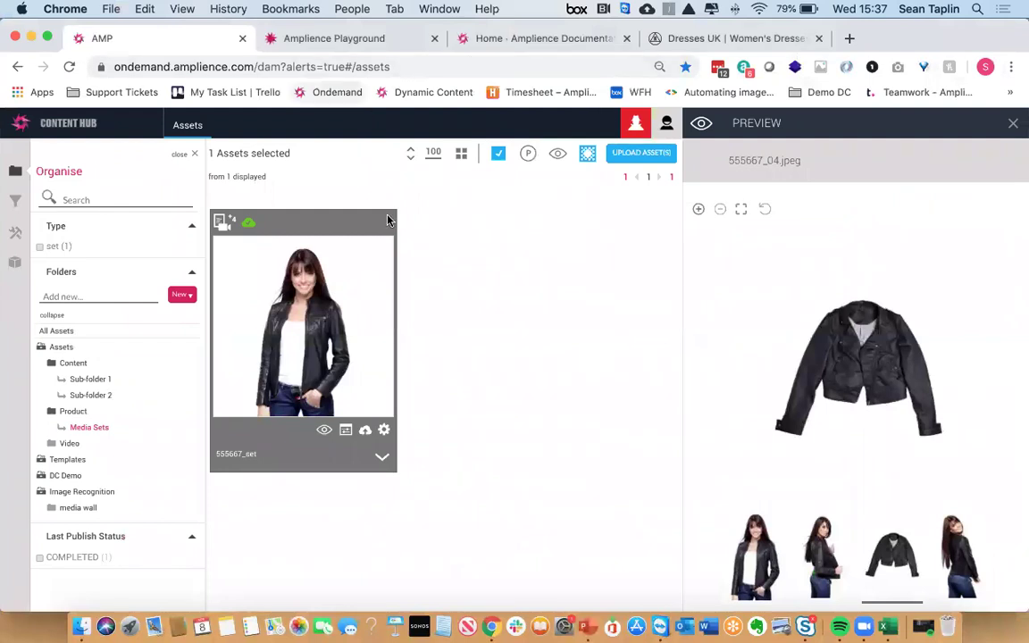
# Close the set preview, and copy the dynamic URL of 555667_10.jpeg in the Product folder from its properties
pyautogui.click(1014, 127)
pyautogui.click(72, 411)
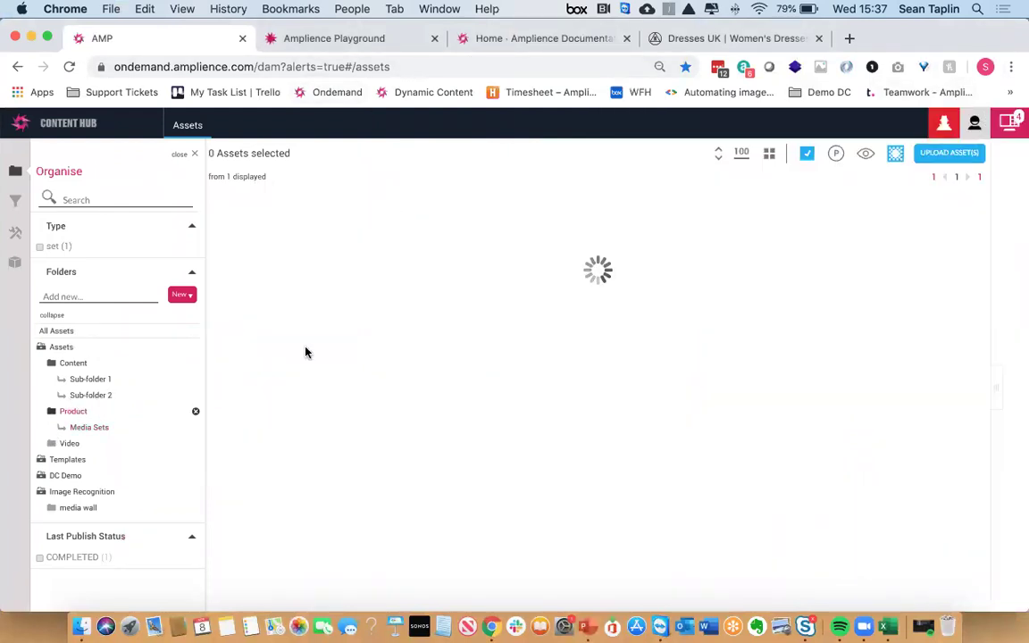
pyautogui.click(304, 344)
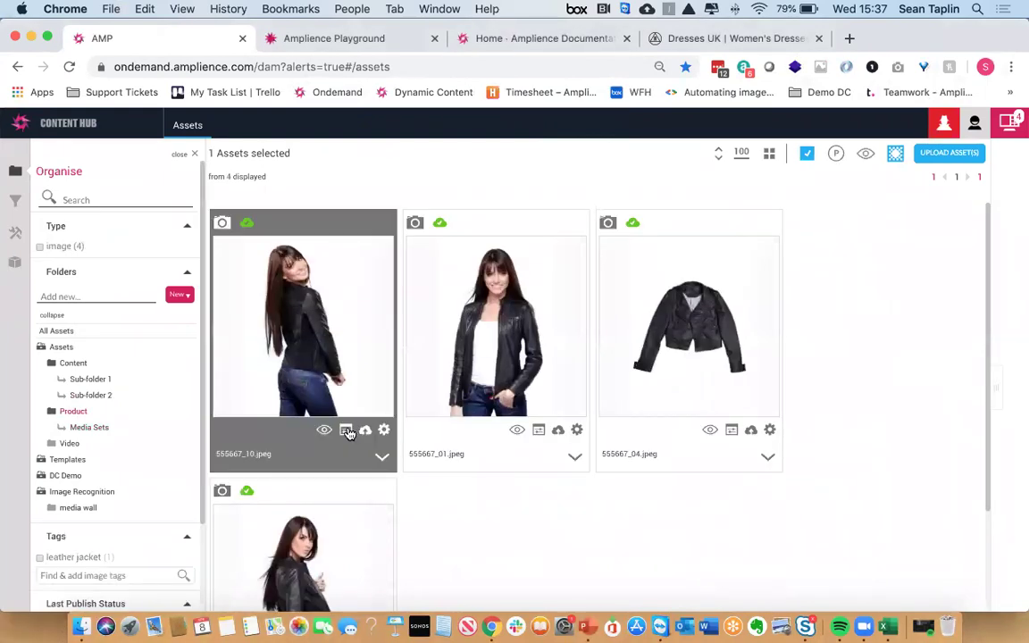
pyautogui.click(347, 431)
pyautogui.click(994, 362)
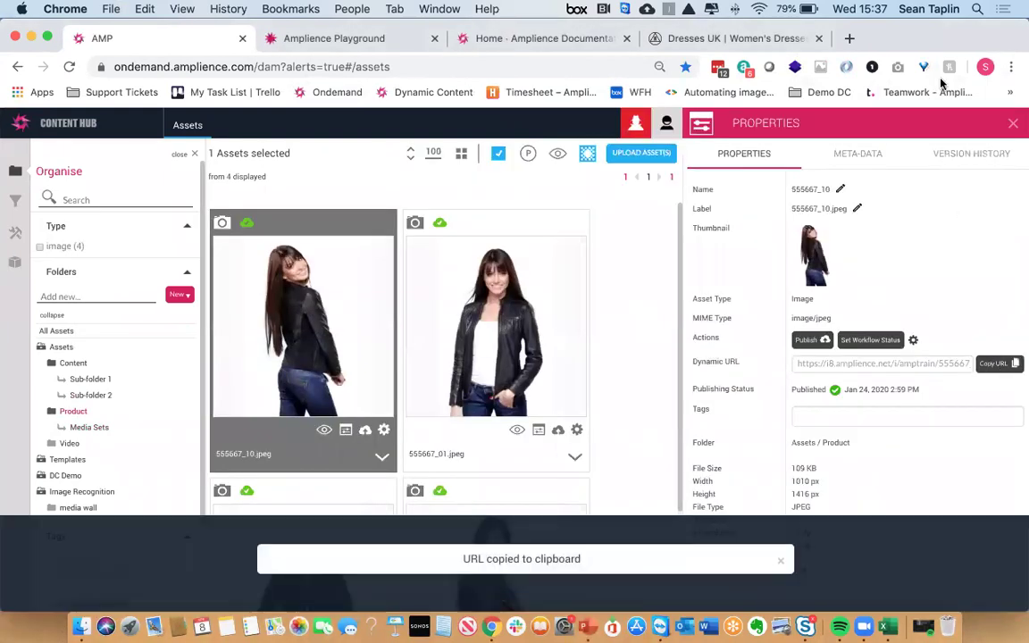
# Load the copied dynamic URL of 555667_10 in a new browser tab
pyautogui.press('super+t')
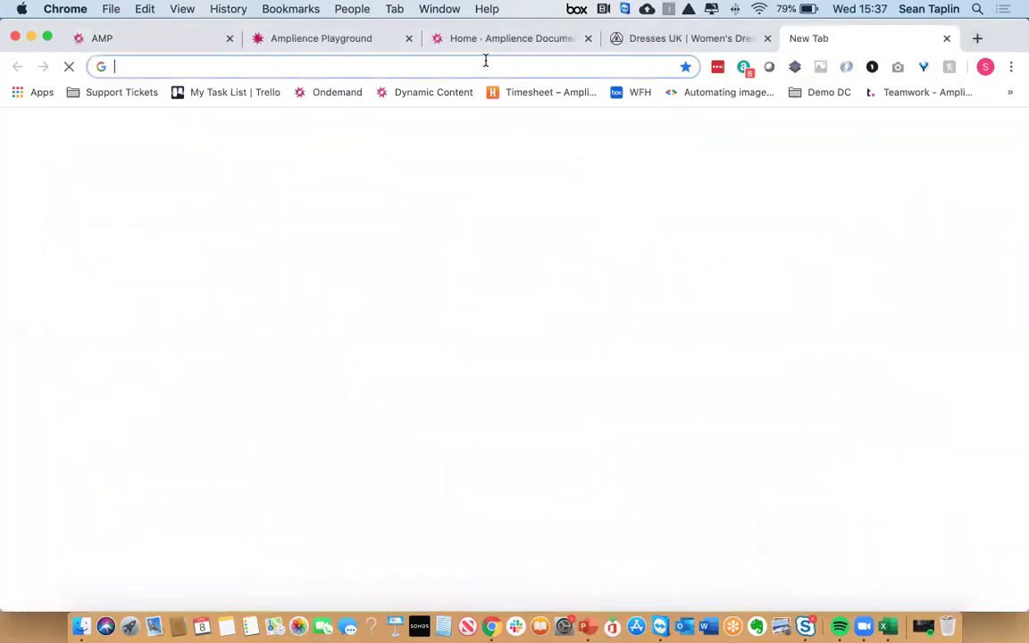
pyautogui.press('super+v')
pyautogui.press('Return')
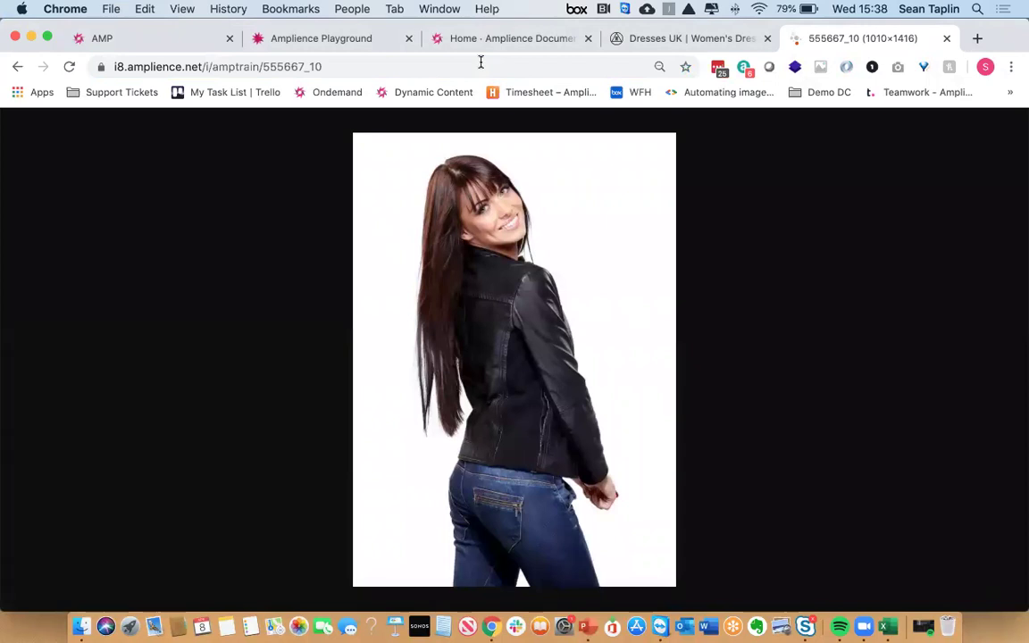
# Check the original 555667_10 image's dimensions and file size in its image info, and close the info window
pyautogui.rightClick(490, 276)
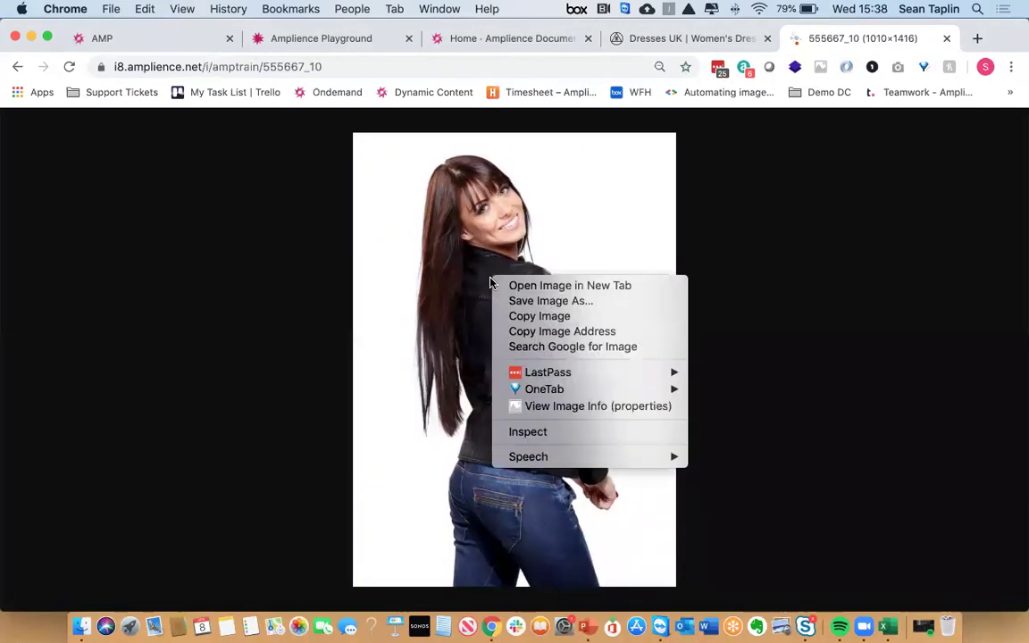
pyautogui.click(539, 413)
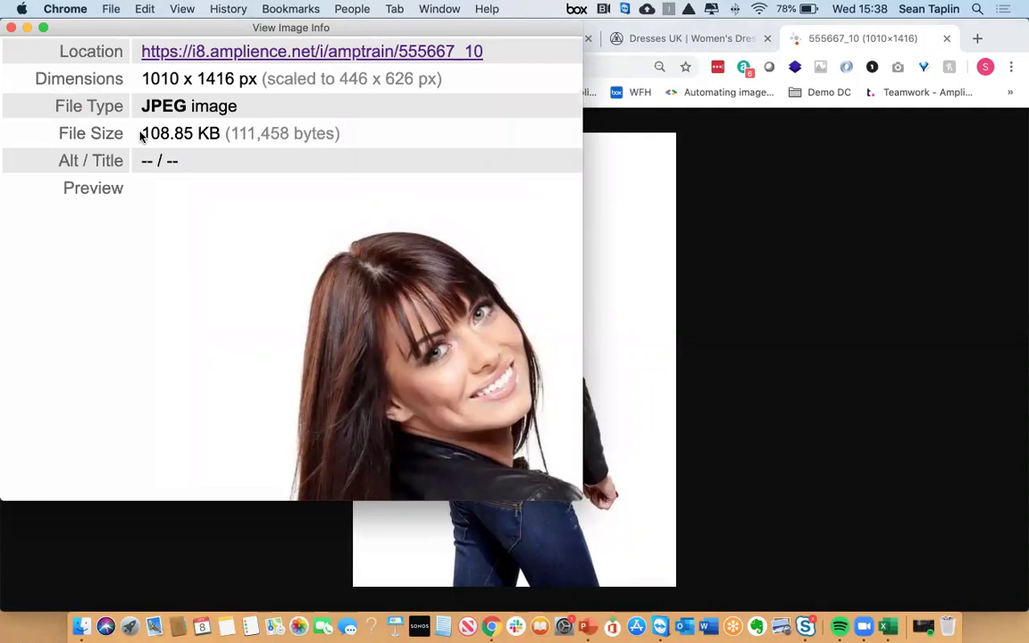
pyautogui.click(12, 29)
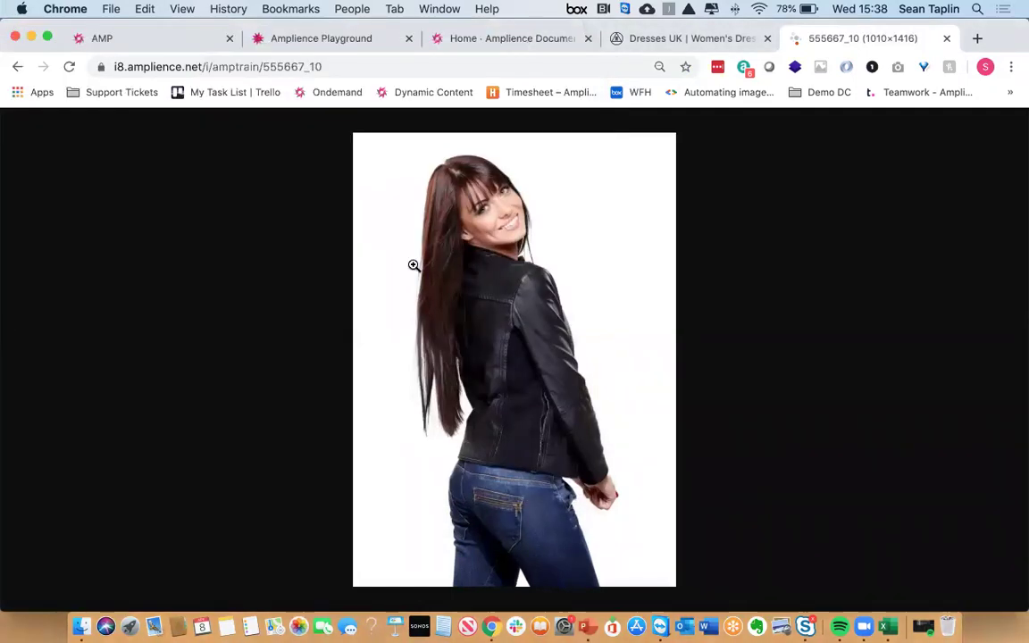
# Append the width parameter ?w=80 to the 555667_10 image URL and load the resized image
pyautogui.click(360, 69)
pyautogui.click(360, 71)
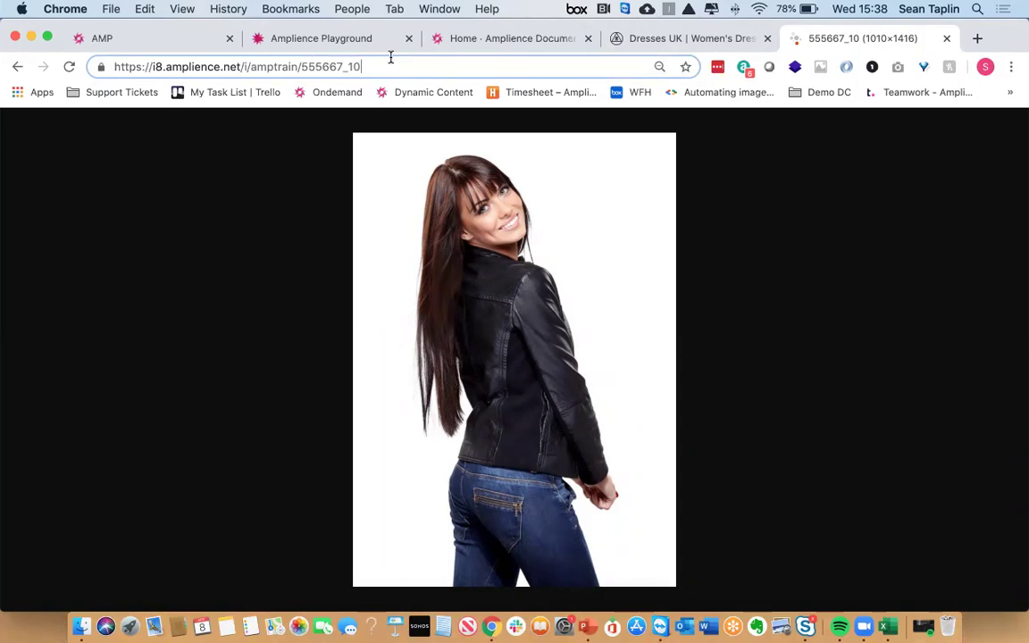
pyautogui.write('?')
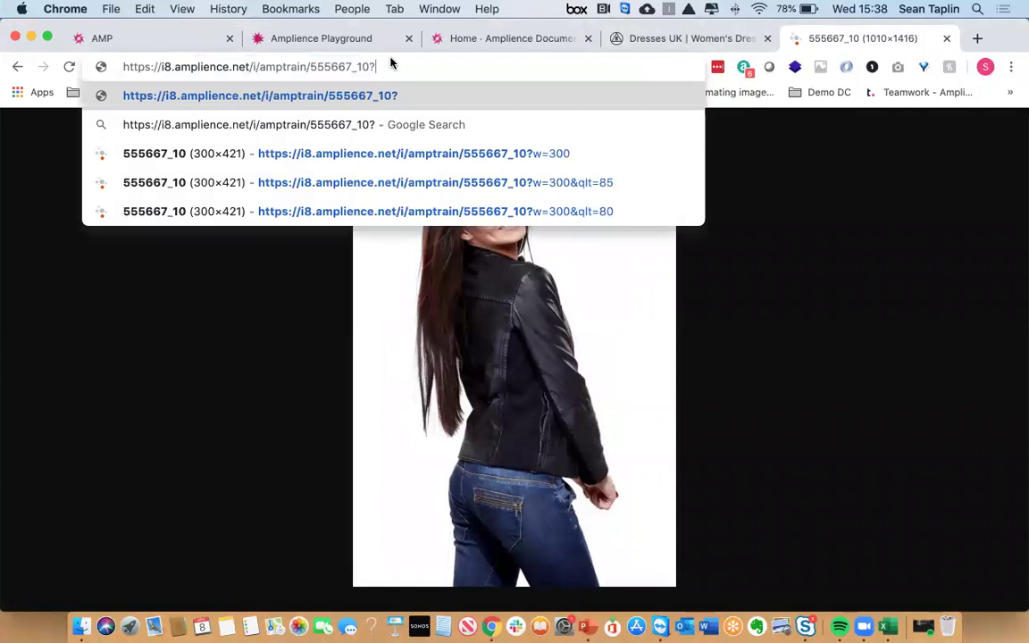
pyautogui.write('w=')
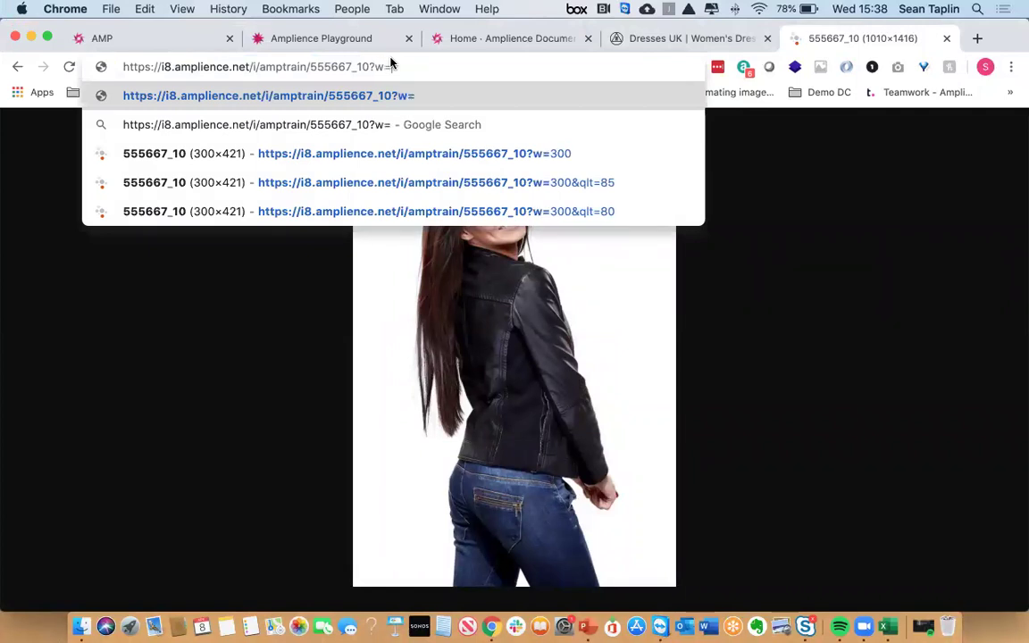
pyautogui.write('80')
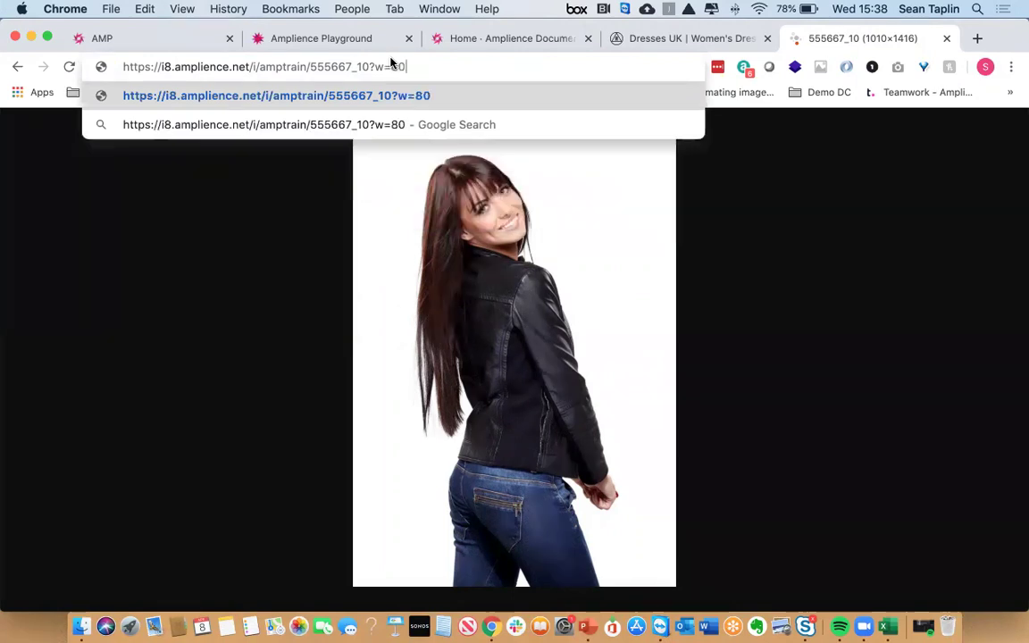
pyautogui.press('Return')
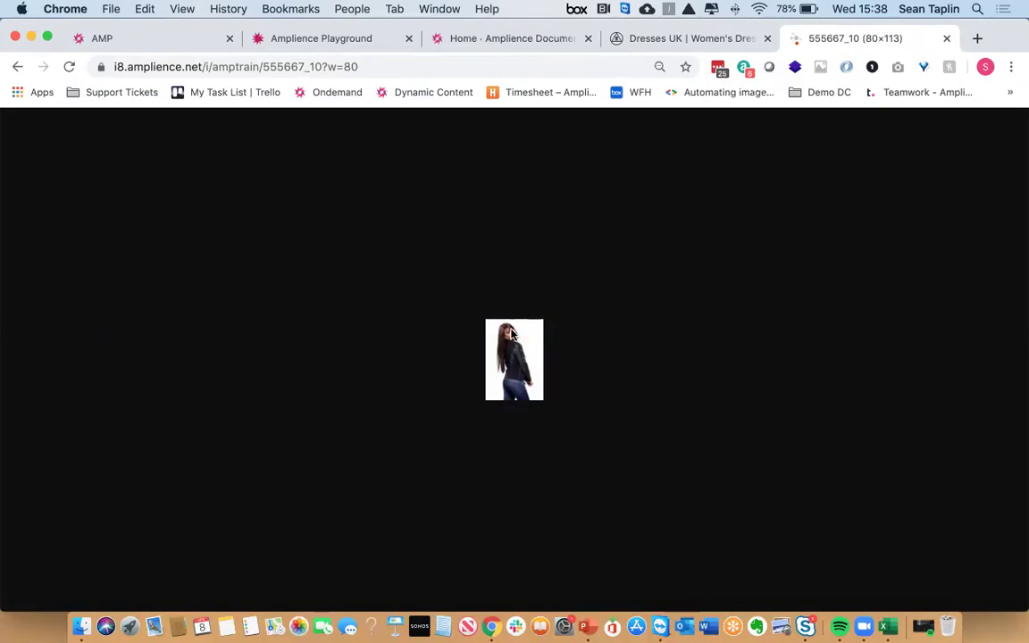
pyautogui.click(409, 62)
pyautogui.click(396, 66)
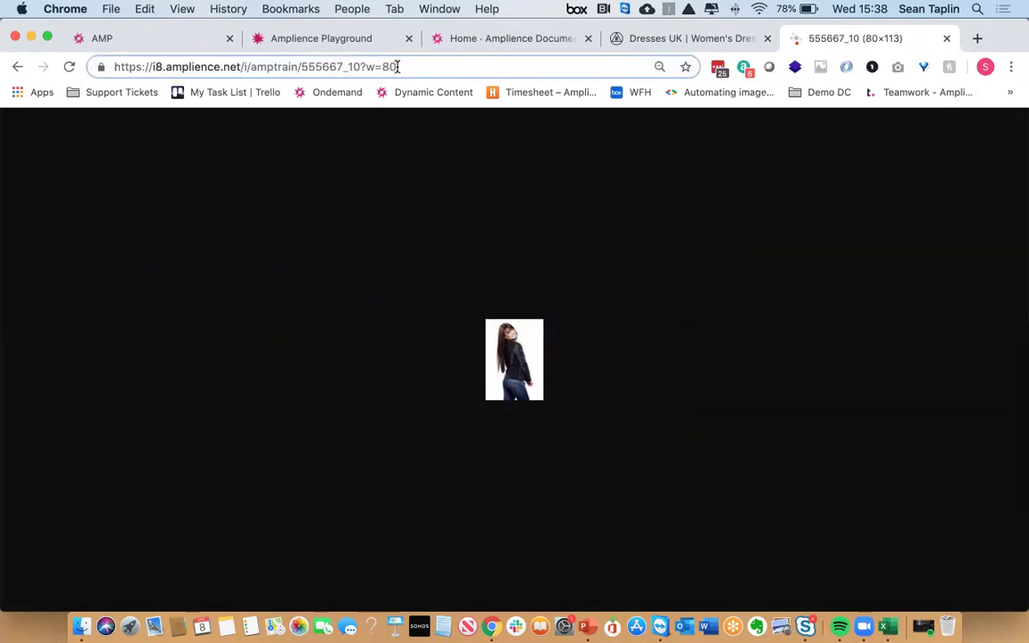
pyautogui.write('0')
pyautogui.press('BackSpace')
pyautogui.write('0')
pyautogui.press('BackSpace')
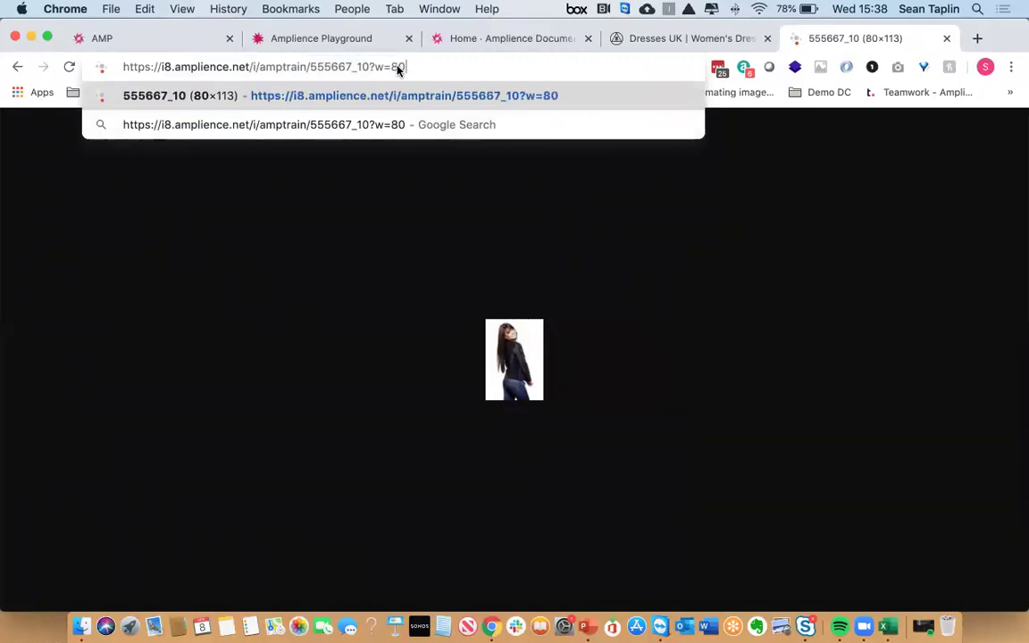
pyautogui.press('Return')
# Check the dimensions and file size of the 80-pixel-wide image in its image info, and close the info window
pyautogui.rightClick(498, 344)
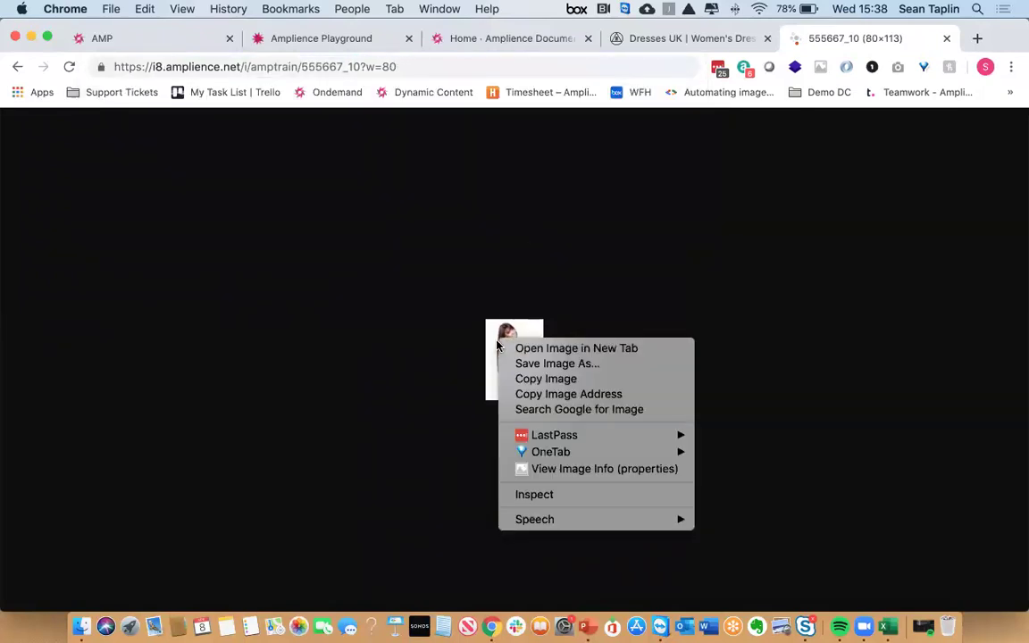
pyautogui.click(527, 468)
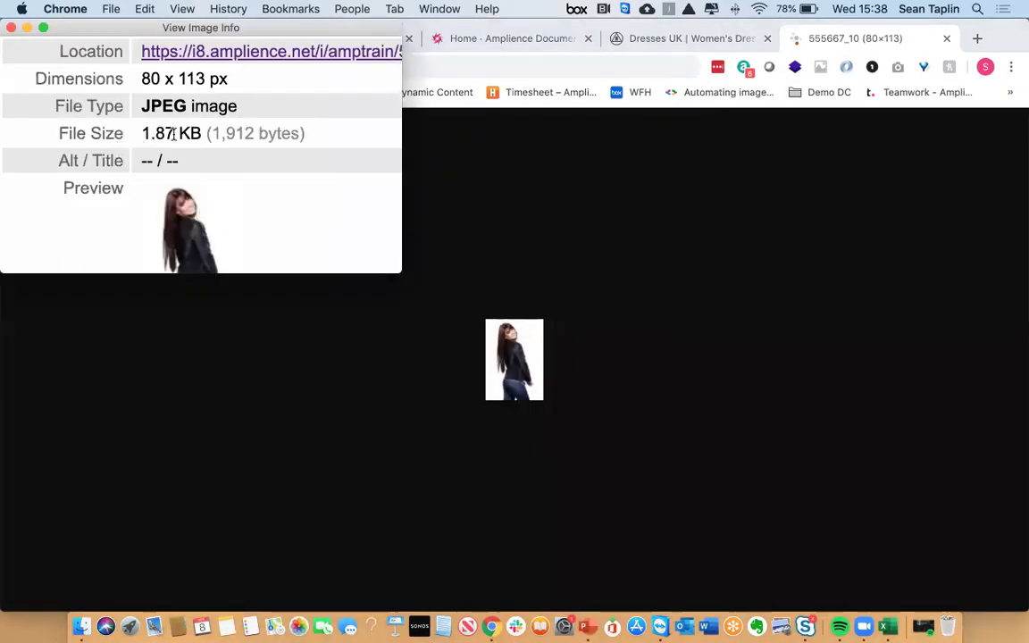
pyautogui.click(11, 27)
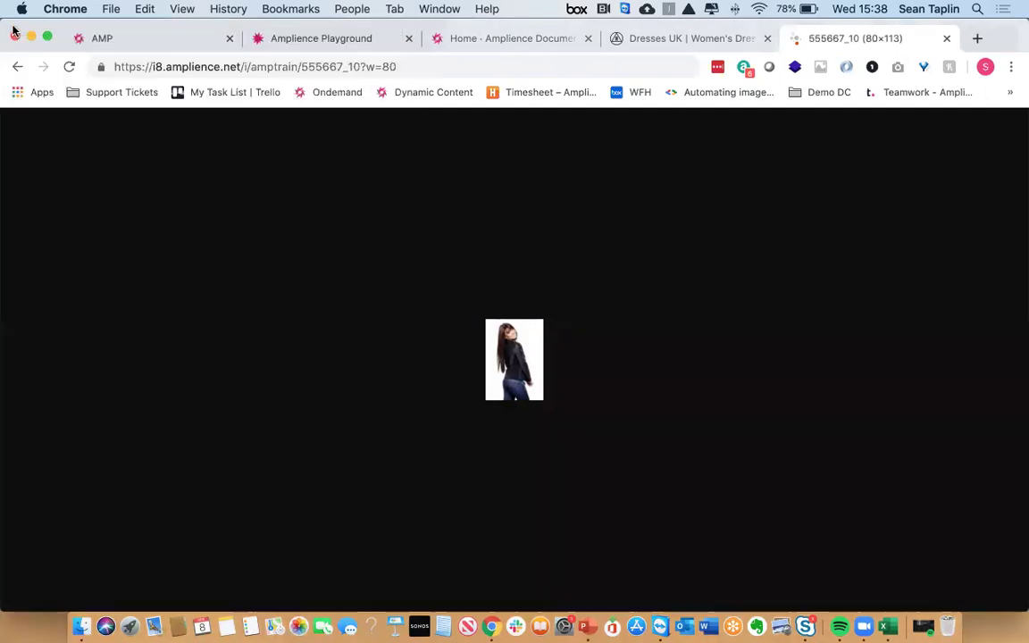
# Set the image URL's width parameter to w=800 and load the larger image
pyautogui.click(424, 65)
pyautogui.click(424, 65)
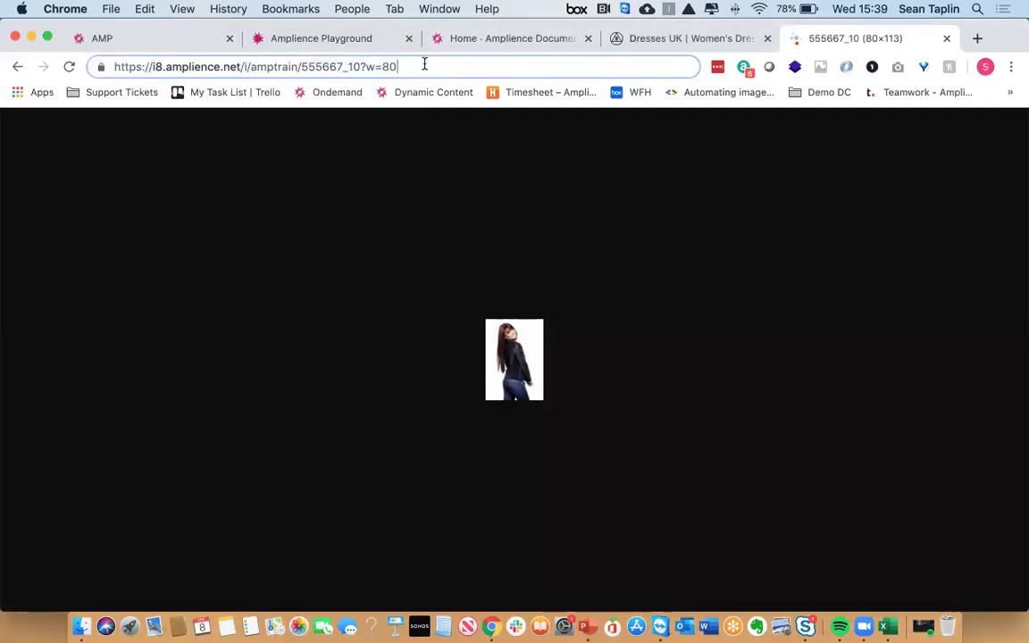
pyautogui.write('0')
pyautogui.press('Return')
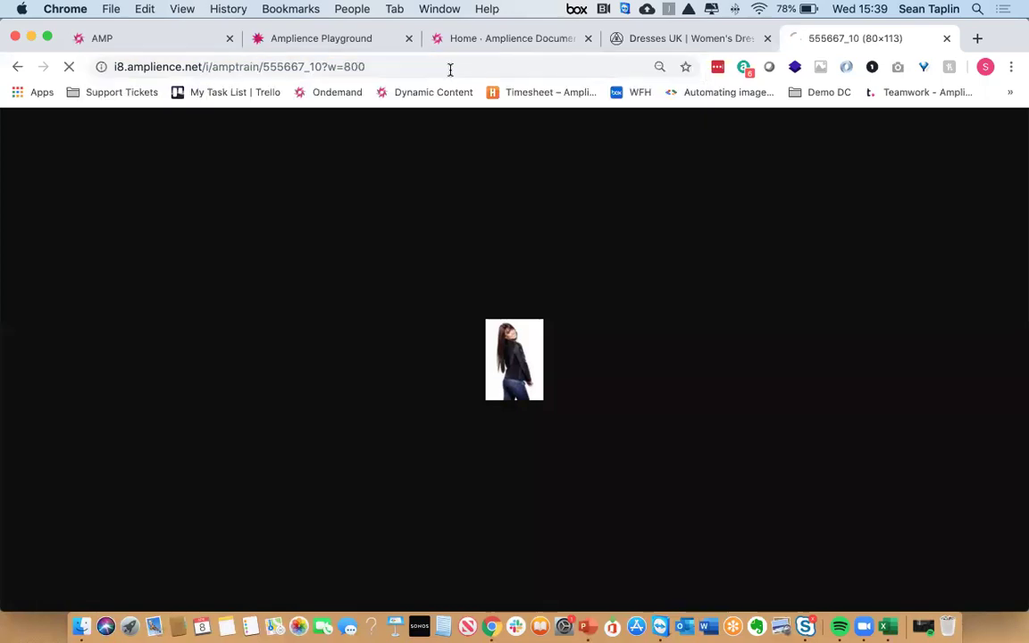
# Append the quality parameter &qlt=85 to the 555667_10 image URL after w=800 and load the compressed image
pyautogui.click(459, 67)
pyautogui.click(471, 67)
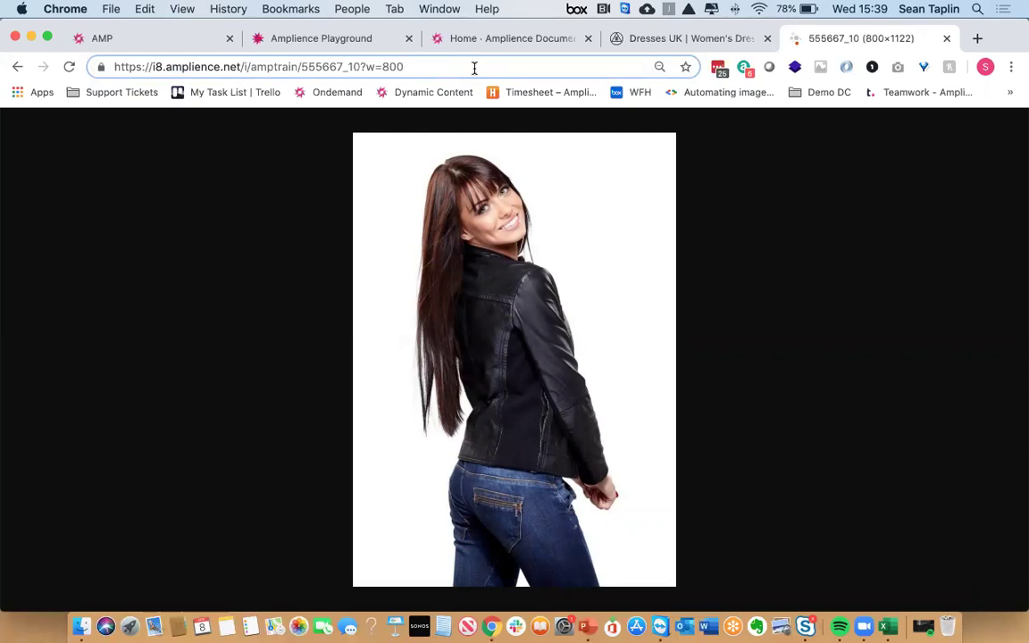
pyautogui.write('&')
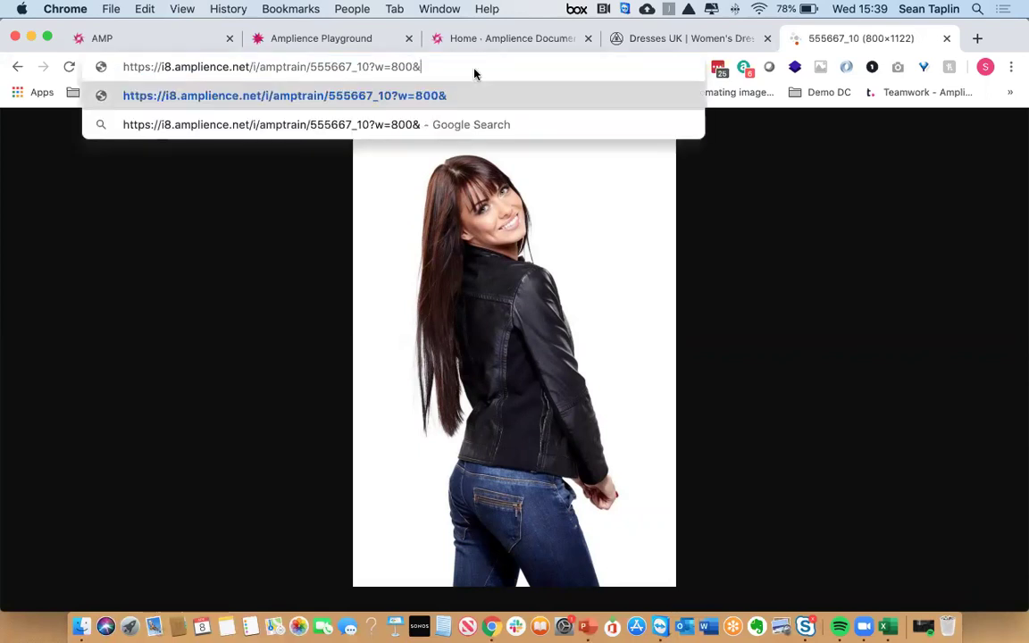
pyautogui.write('qlt=')
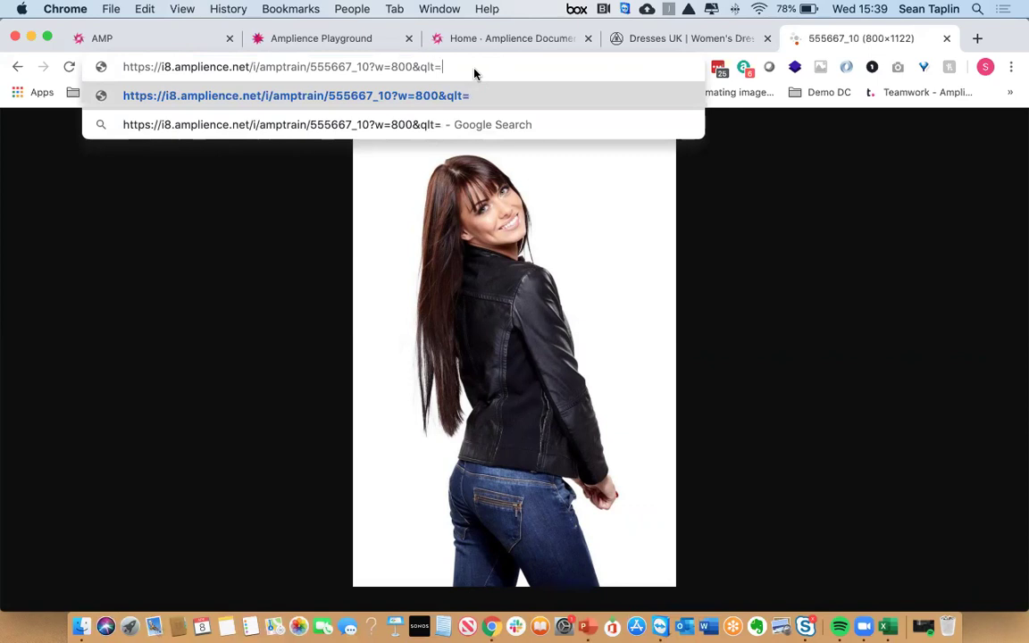
pyautogui.write('85')
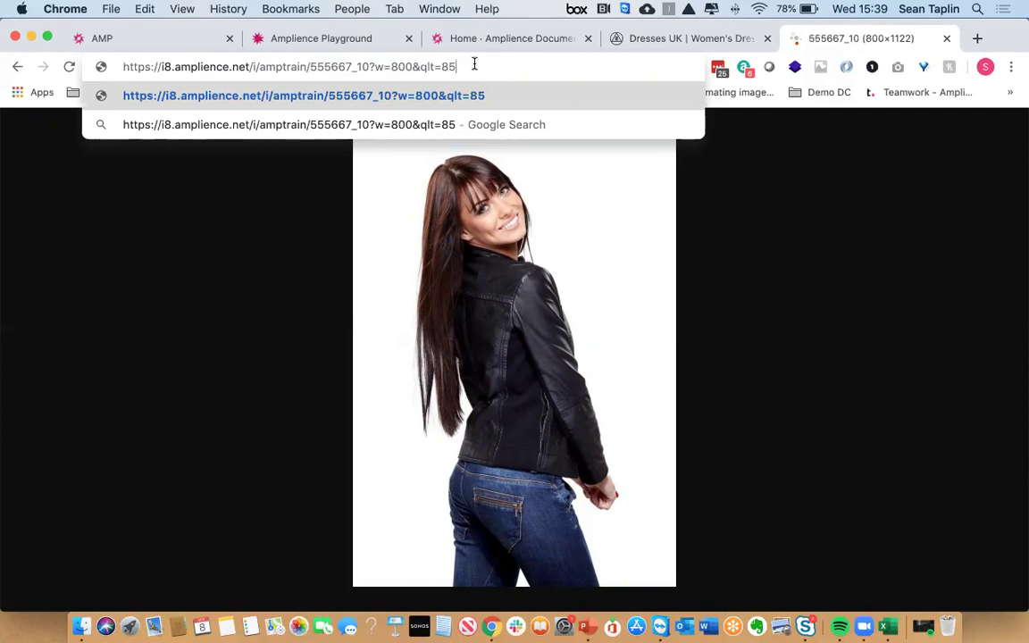
pyautogui.press('Return')
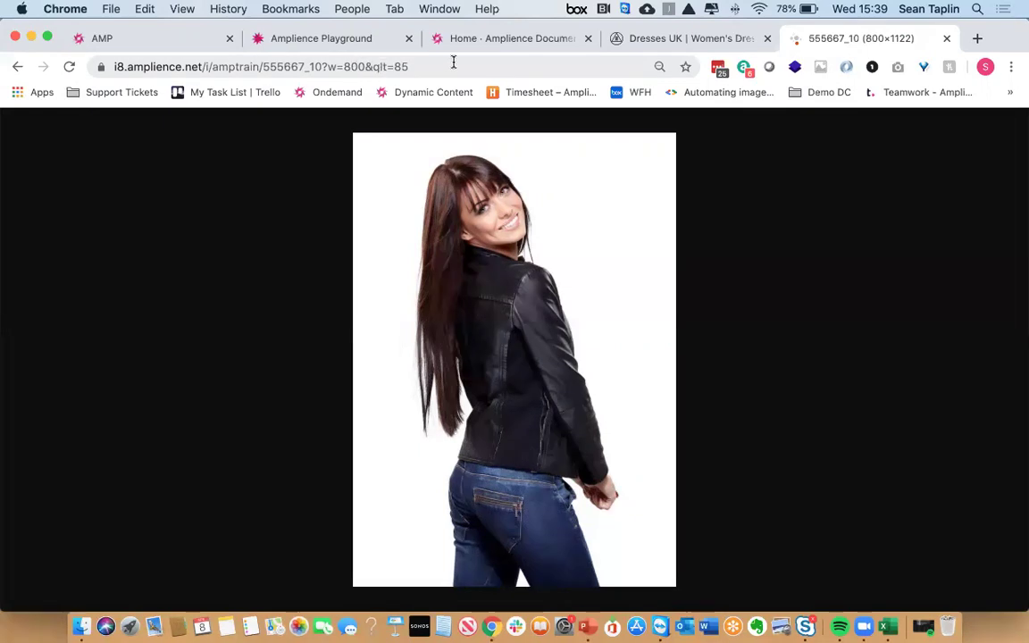
# Review the image transformation features in the documentation's Dynamic Media parameter reference, and consult the PowerPoint slide on using parameters
pyautogui.click(489, 39)
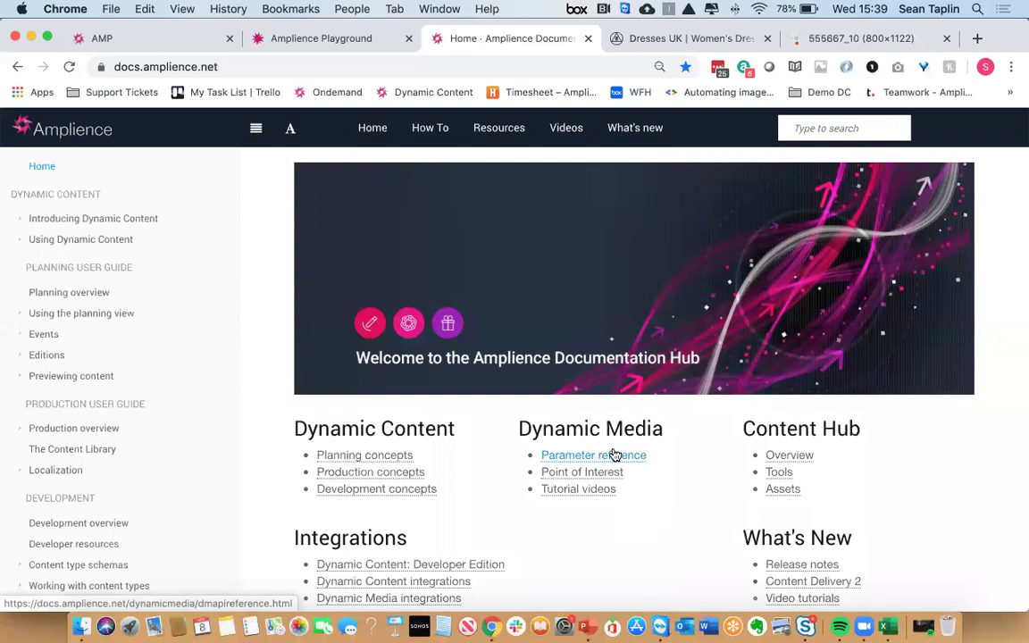
pyautogui.click(614, 456)
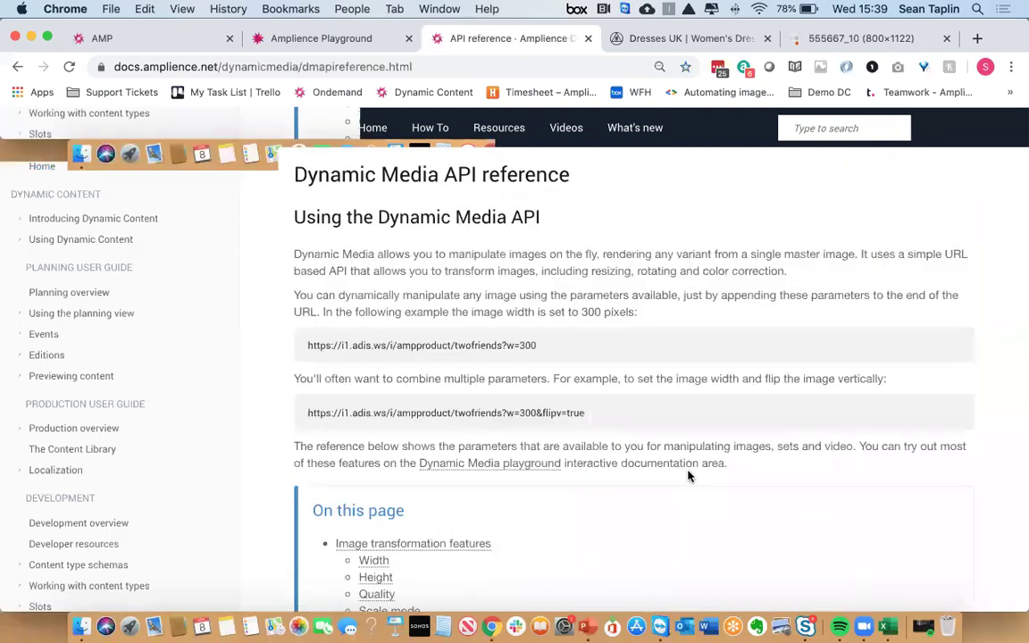
pyautogui.scroll(-3, 688, 476)
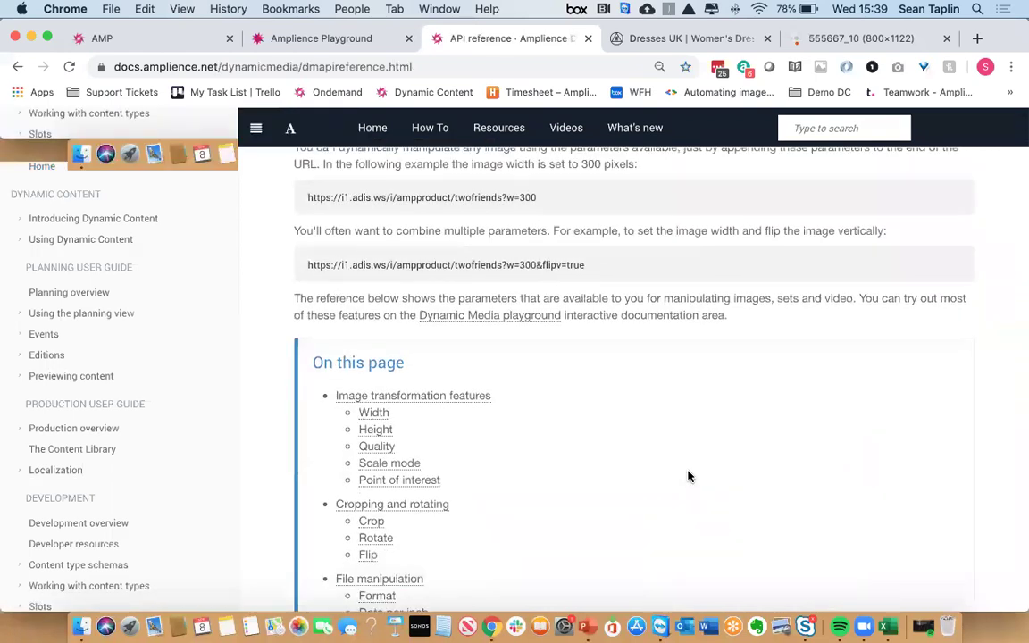
pyautogui.scroll(-4, 688, 476)
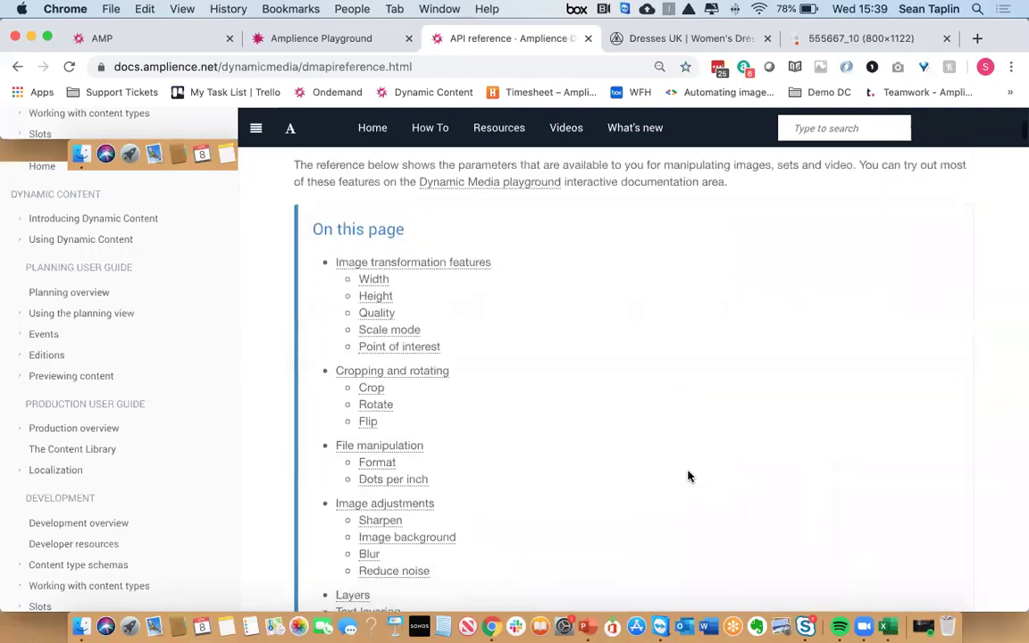
pyautogui.scroll(-1, 687, 476)
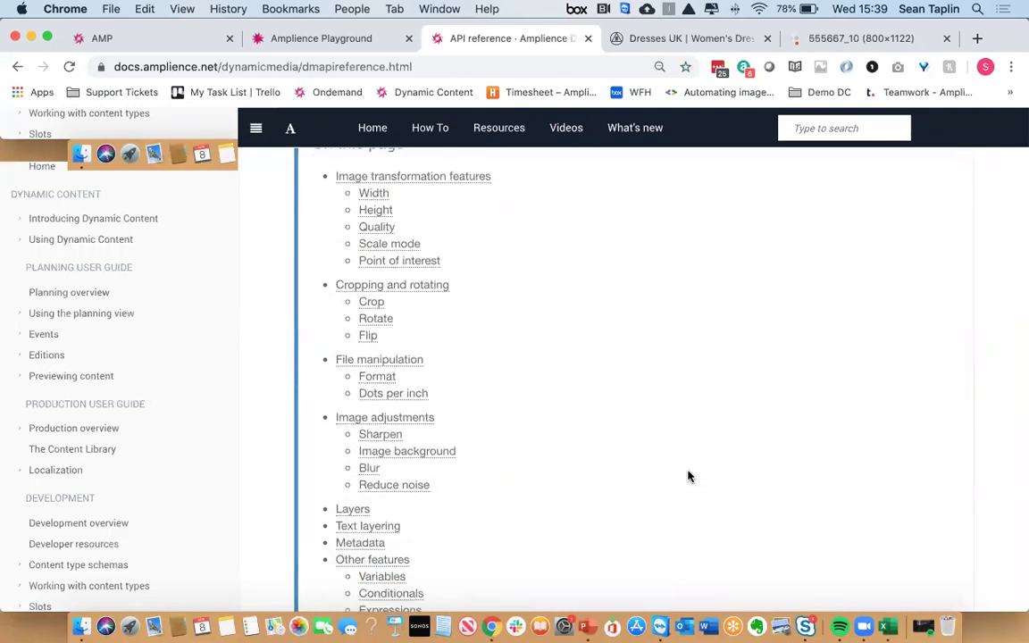
pyautogui.scroll(-1, 688, 476)
pyautogui.scroll(-6, 688, 476)
pyautogui.scroll(-4, 688, 476)
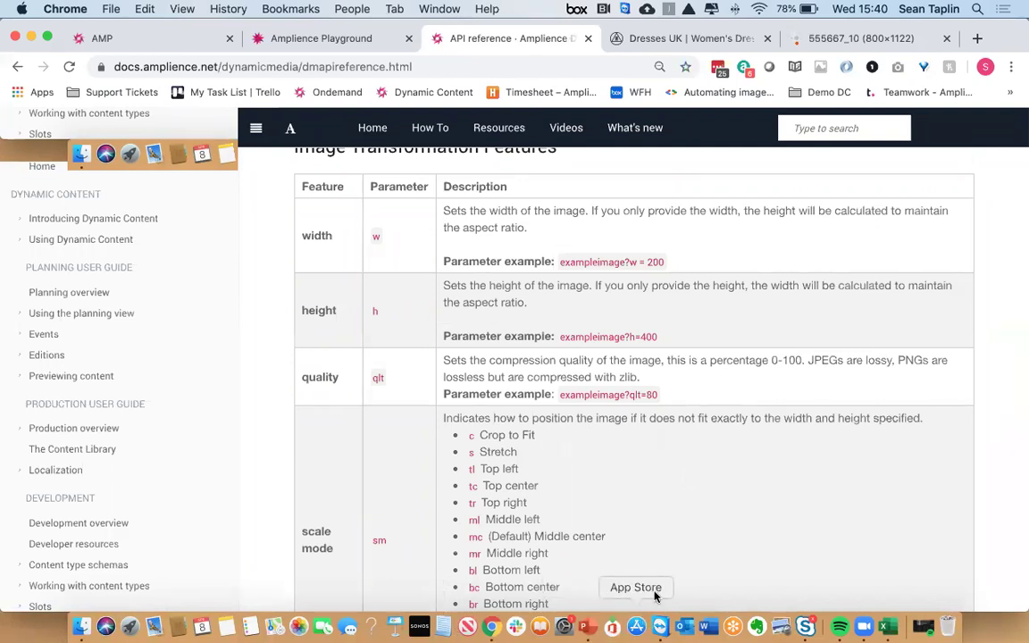
pyautogui.moveTo(444, 244); pyautogui.dragTo(811, 273)
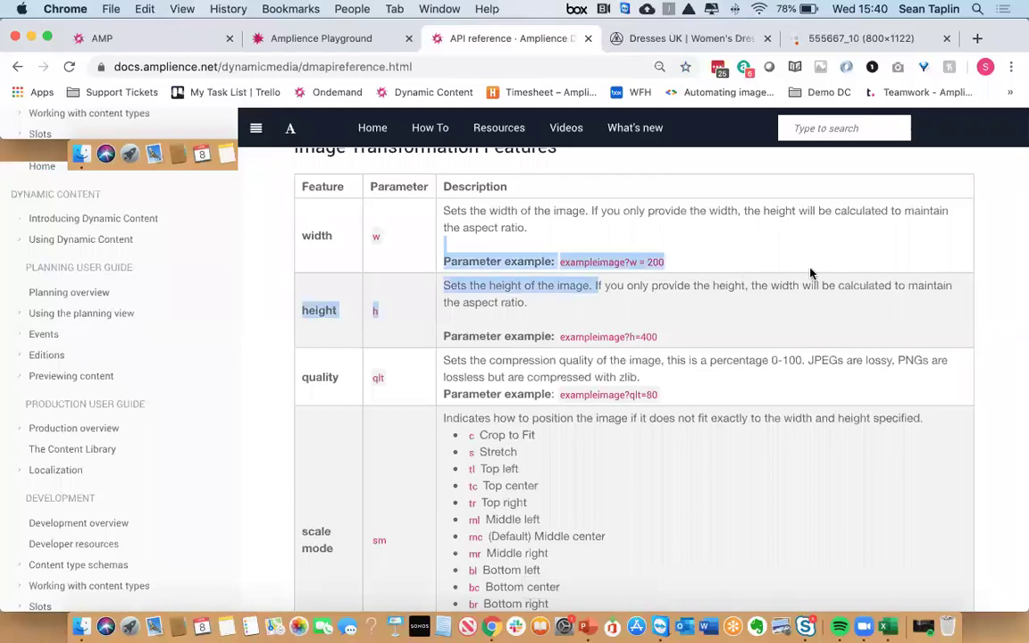
pyautogui.press('super+Tab')
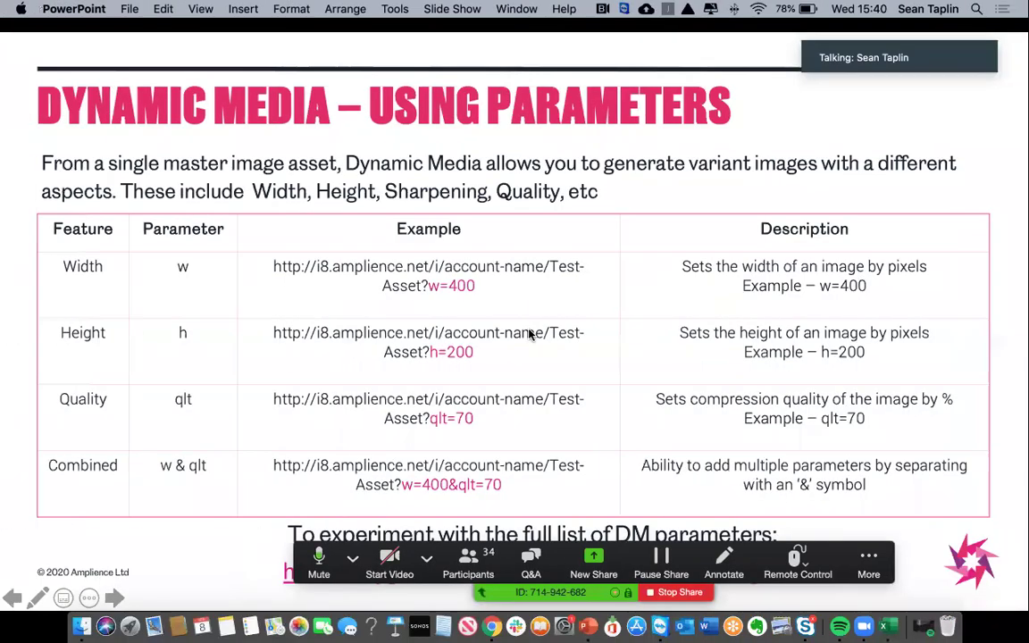
pyautogui.click(482, 351)
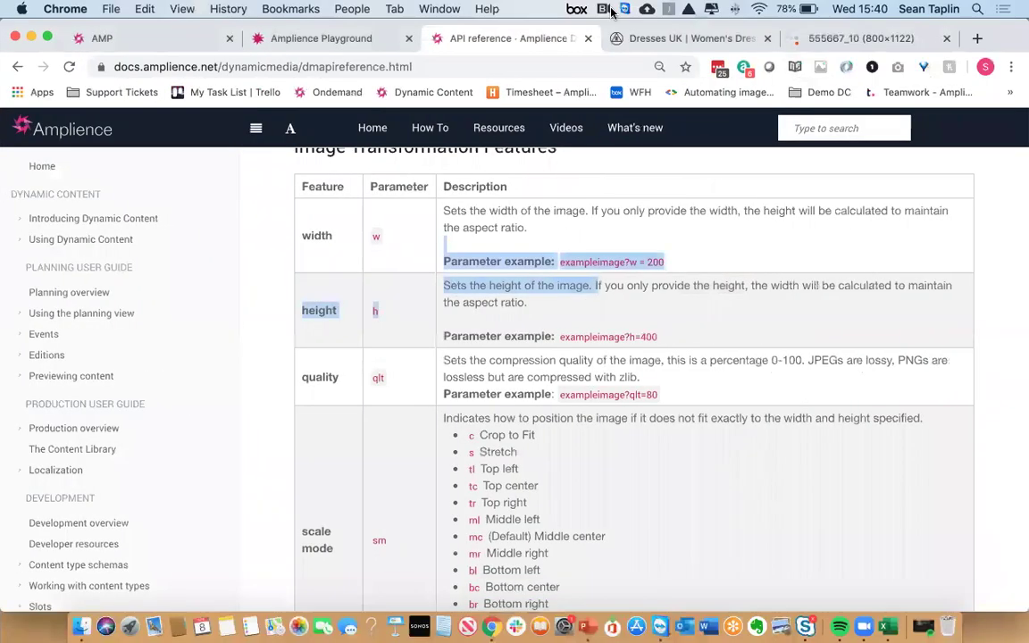
# On the Missguided dresses page, inspect the blush mesh ruched mini dress image's info, including its full URL, and return to the page
pyautogui.click(663, 40)
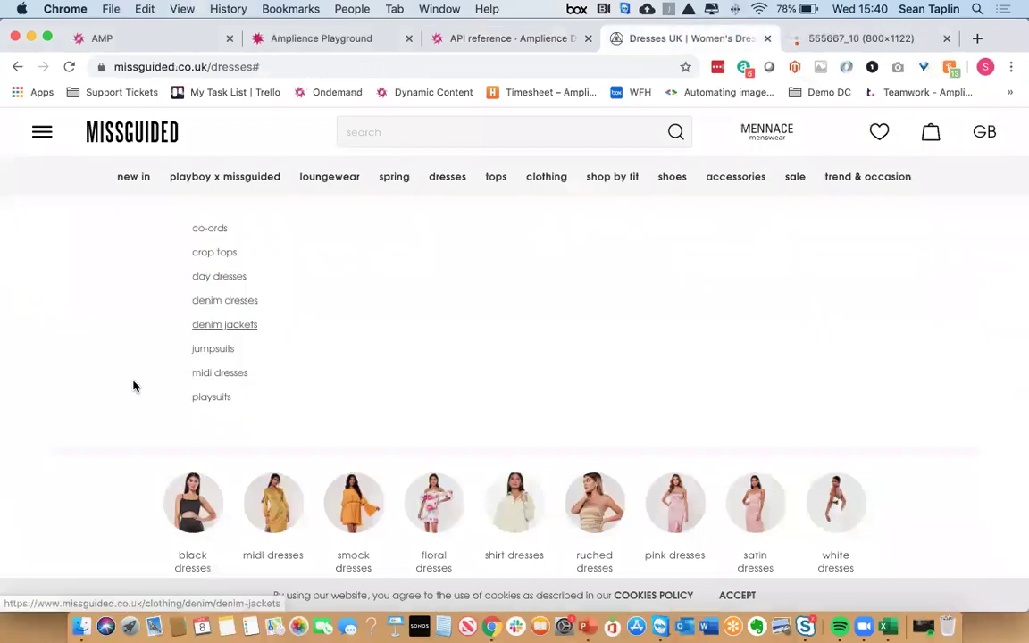
pyautogui.scroll(-8, 69, 506)
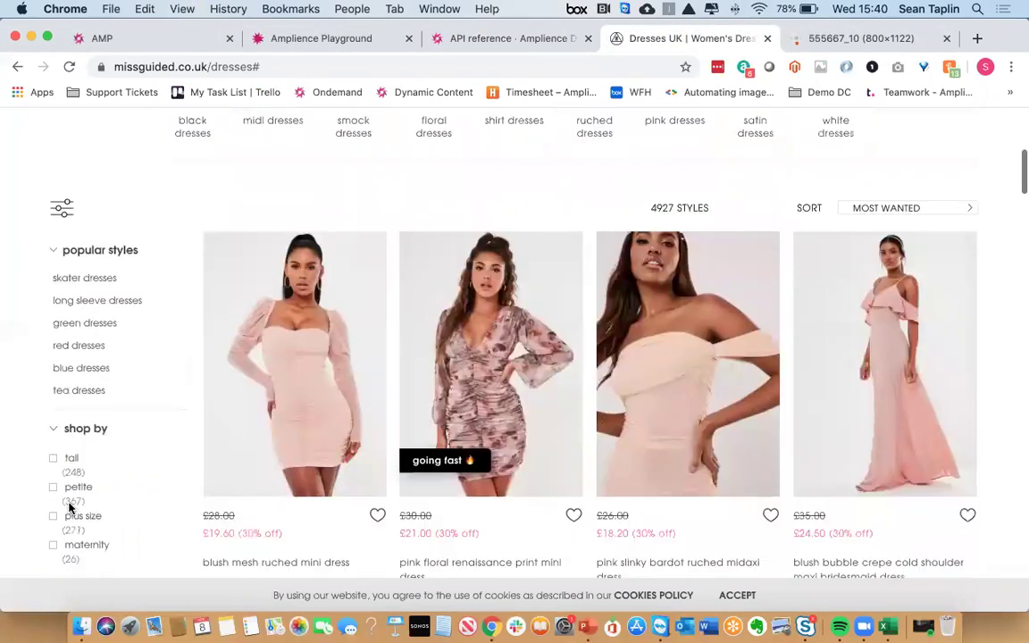
pyautogui.scroll(-1, 70, 506)
pyautogui.rightClick(336, 231)
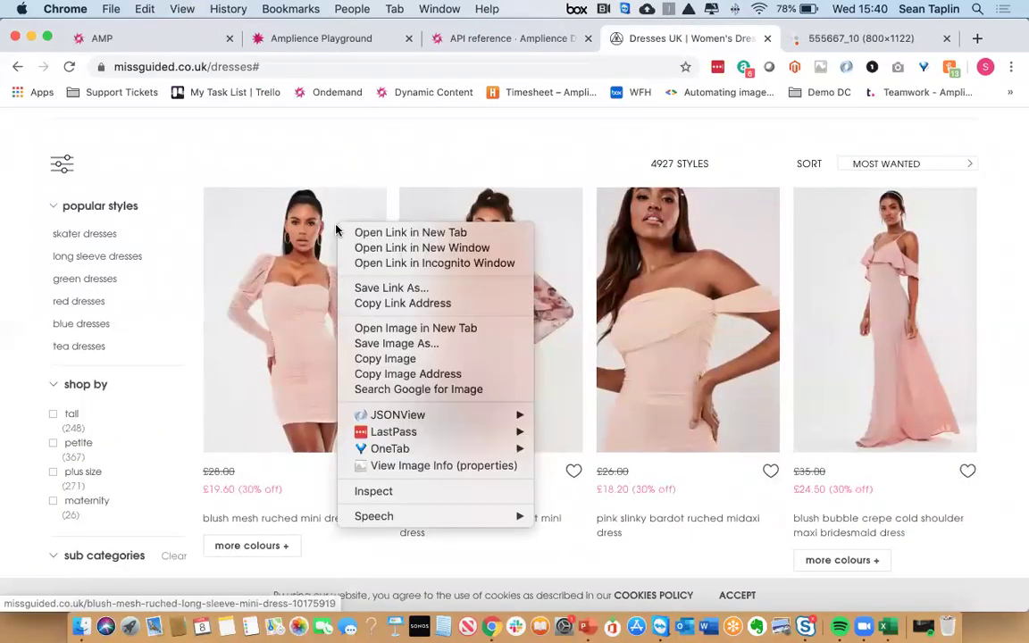
pyautogui.click(384, 466)
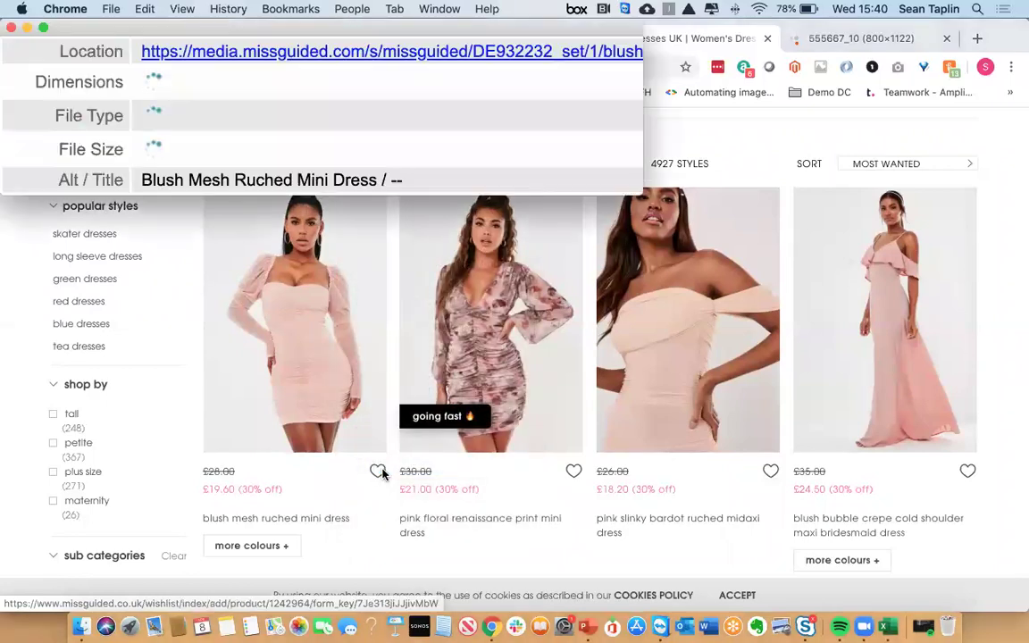
pyautogui.moveTo(642, 467); pyautogui.dragTo(1027, 491)
pyautogui.moveTo(666, 30); pyautogui.dragTo(612, 105)
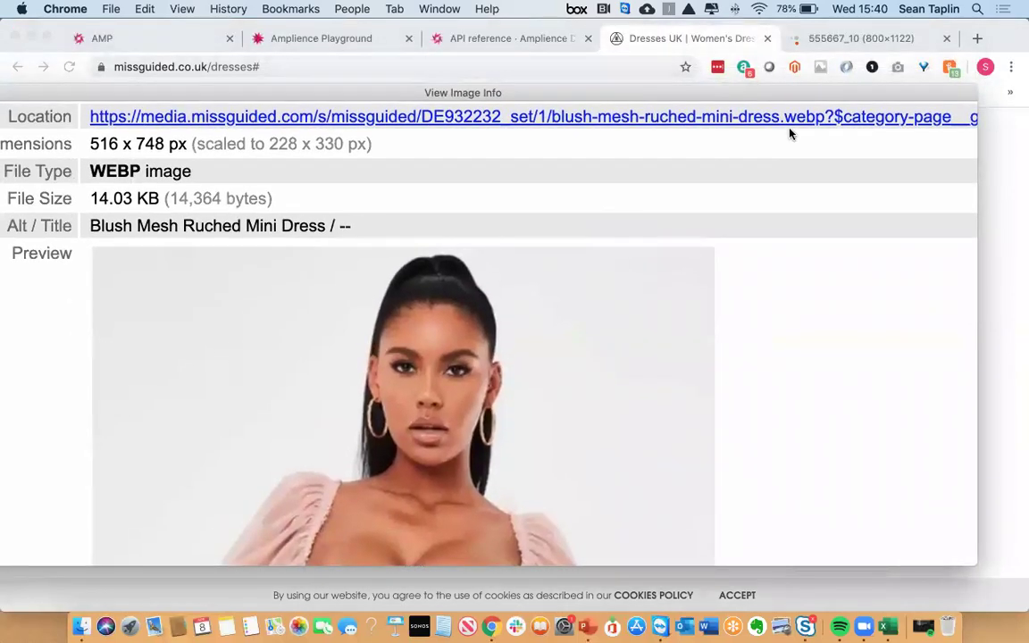
pyautogui.hscroll(3, 789, 134)
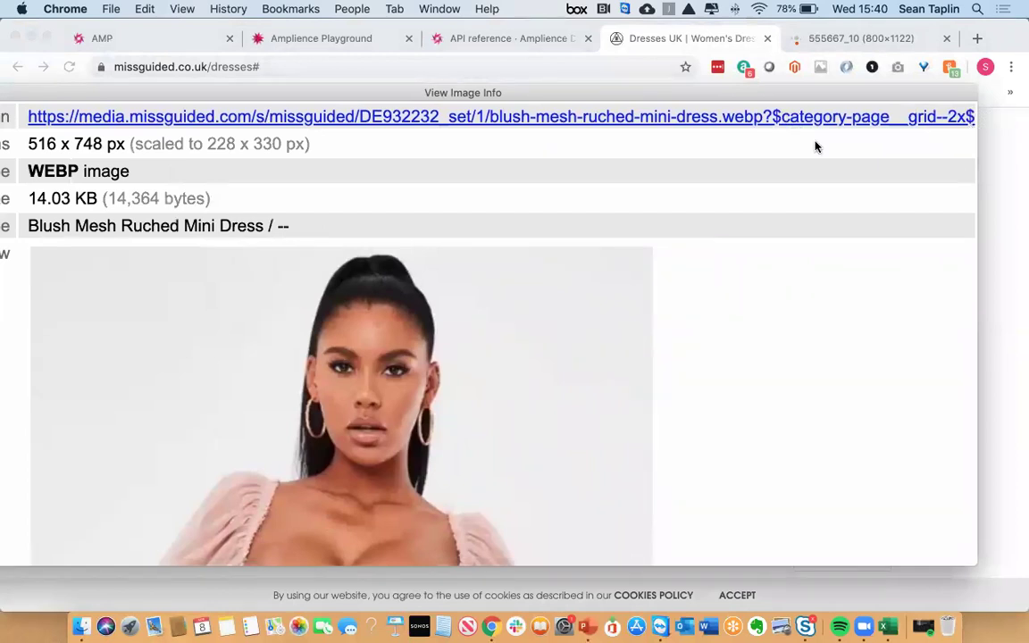
pyautogui.click(635, 42)
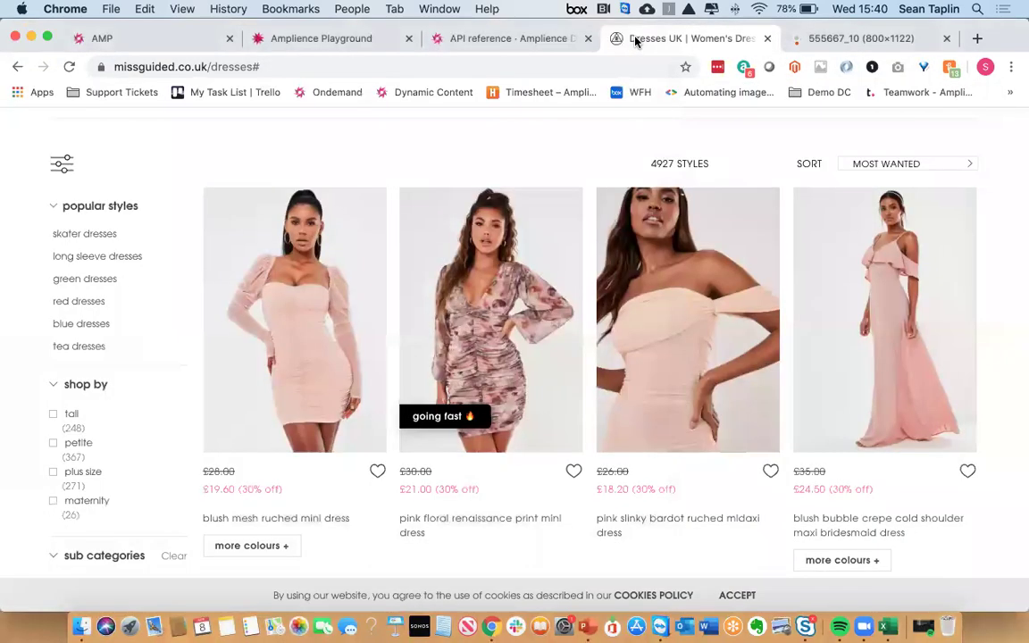
# Look through the product images in the Missguided dresses listing and return to the first row
pyautogui.scroll(2, 507, 241)
pyautogui.scroll(-2, 507, 241)
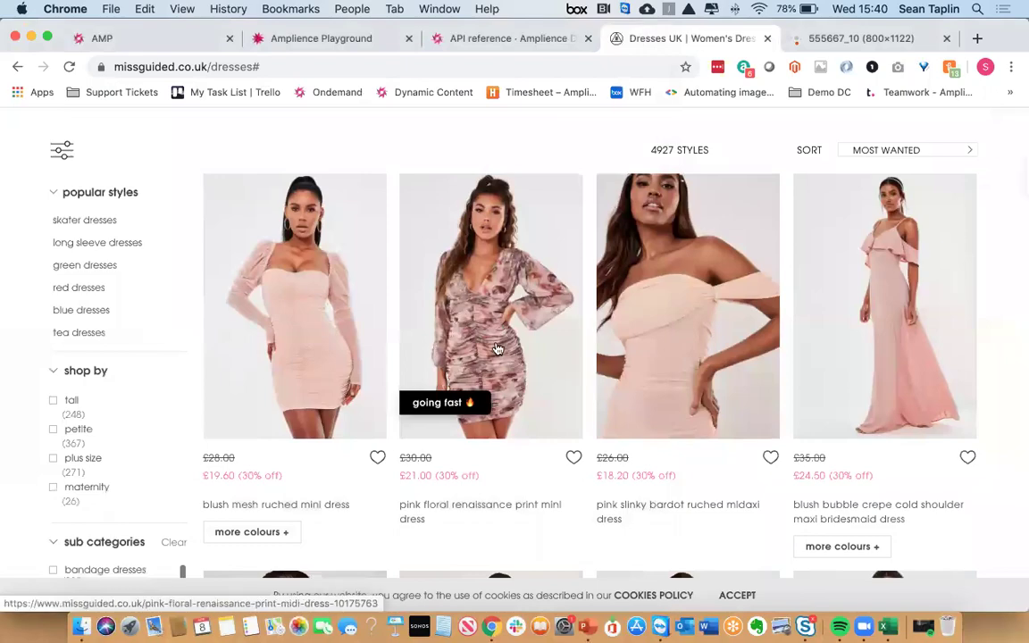
pyautogui.scroll(-7, 497, 349)
pyautogui.scroll(-5, 498, 349)
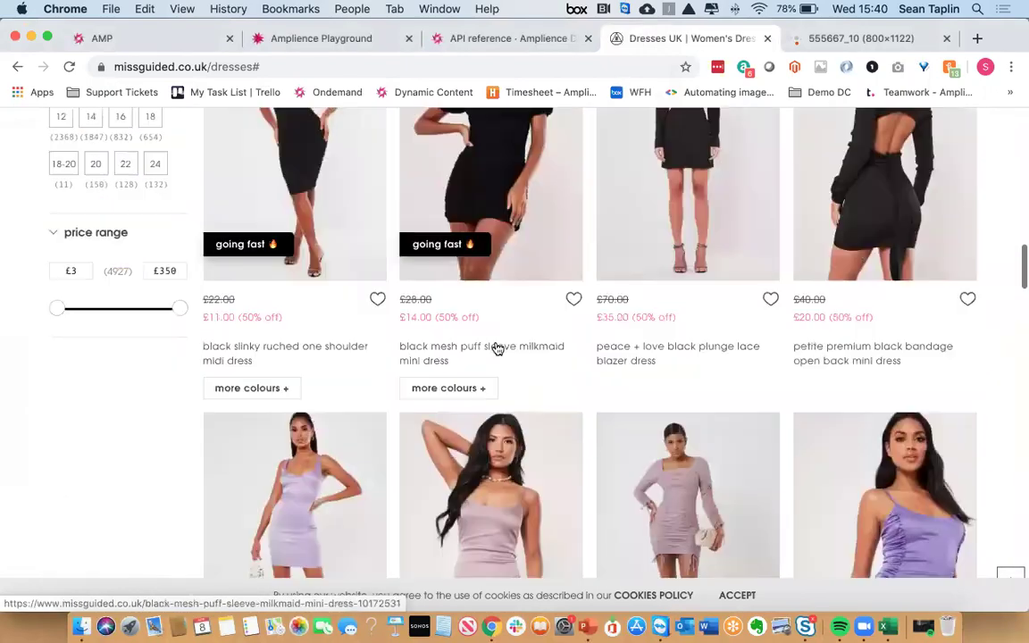
pyautogui.scroll(3, 497, 348)
pyautogui.scroll(8, 497, 348)
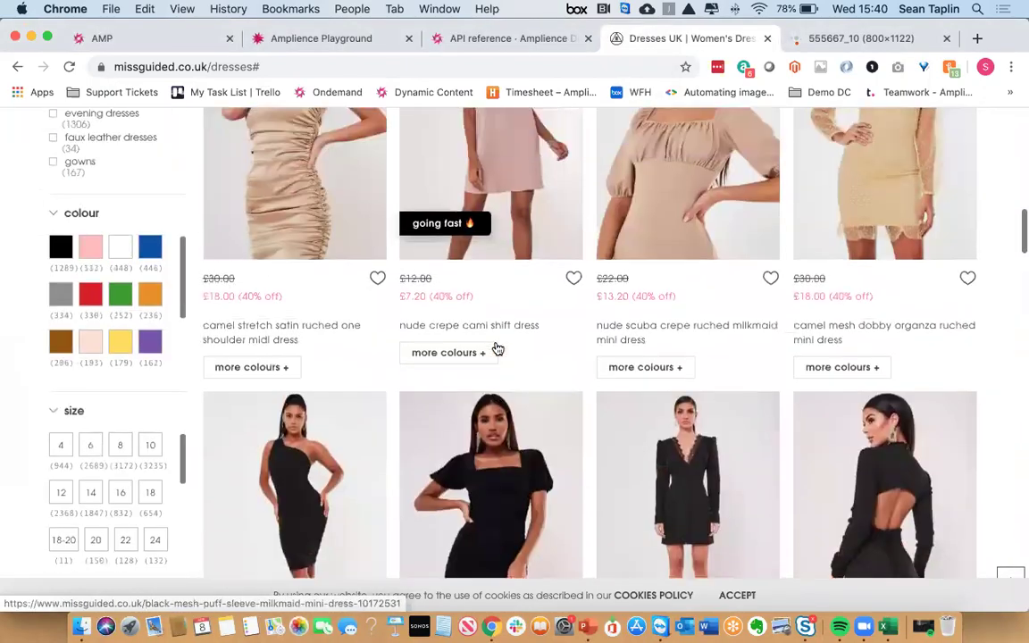
pyautogui.scroll(3, 498, 348)
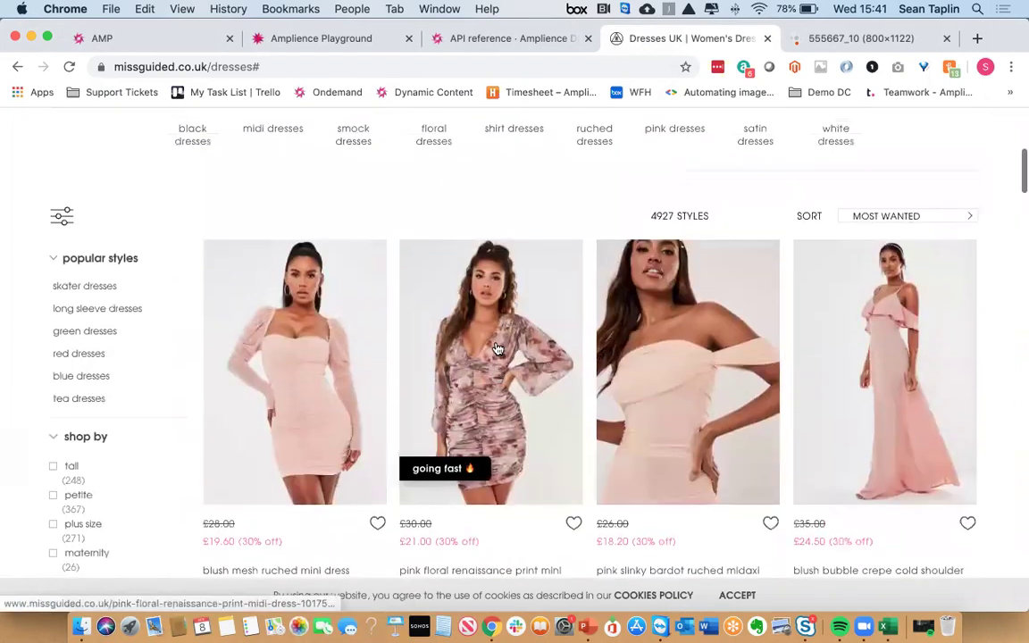
# Return to Content Hub, close the selected asset's properties and open the list of transformation templates
pyautogui.click(134, 37)
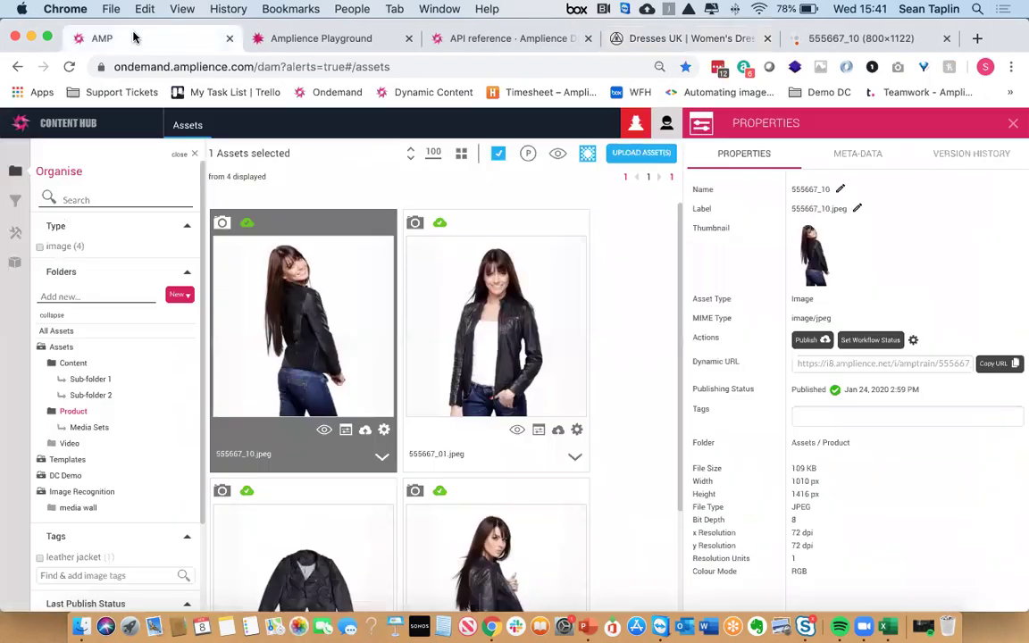
pyautogui.click(1013, 125)
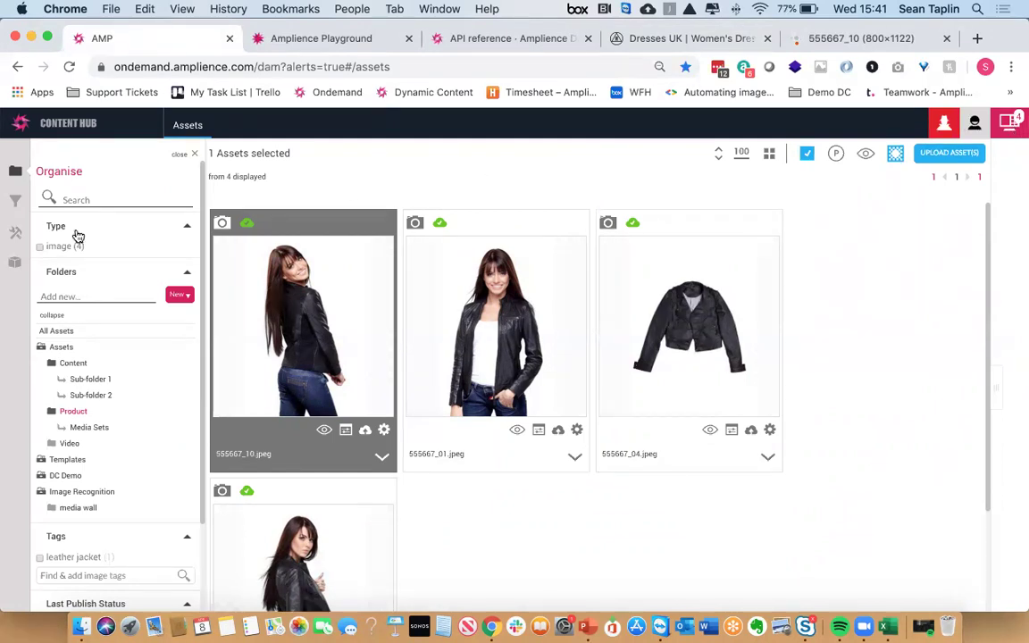
pyautogui.click(18, 234)
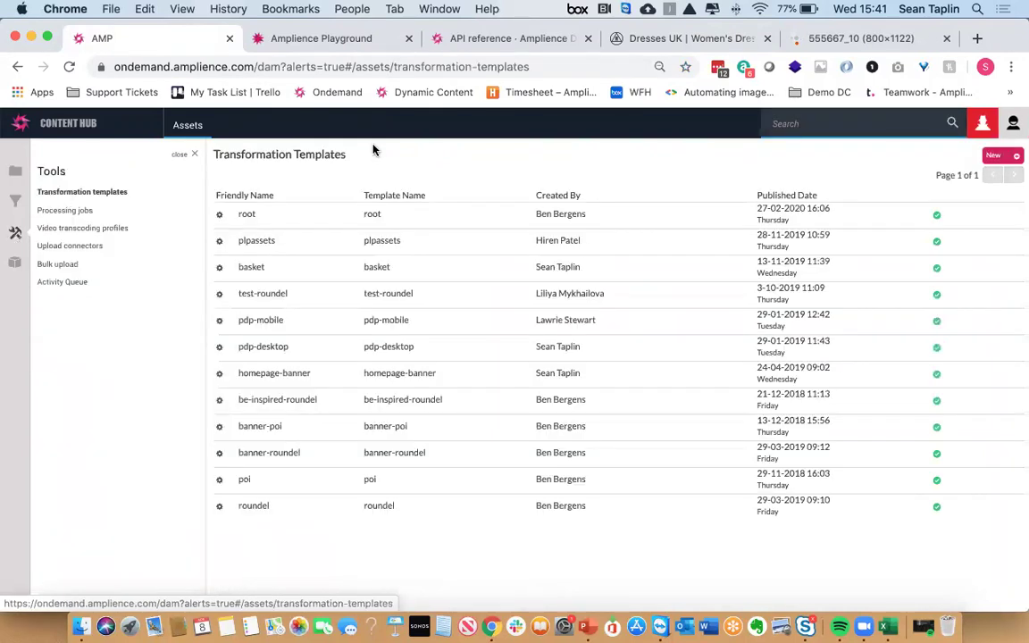
# Start a new transformation template with plp as both its friendly name and template name
pyautogui.click(1008, 156)
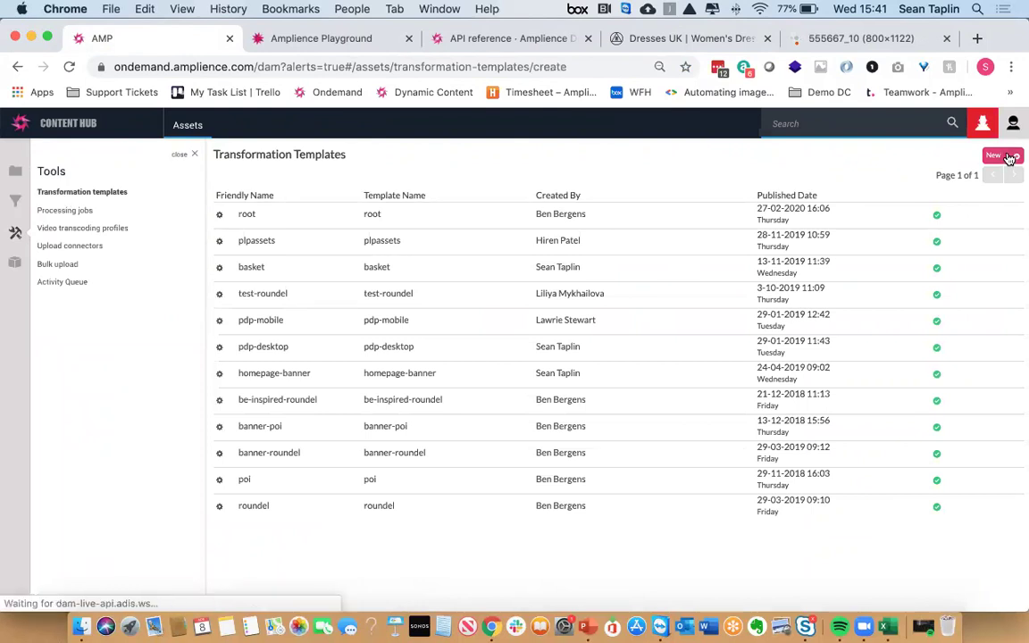
pyautogui.click(272, 195)
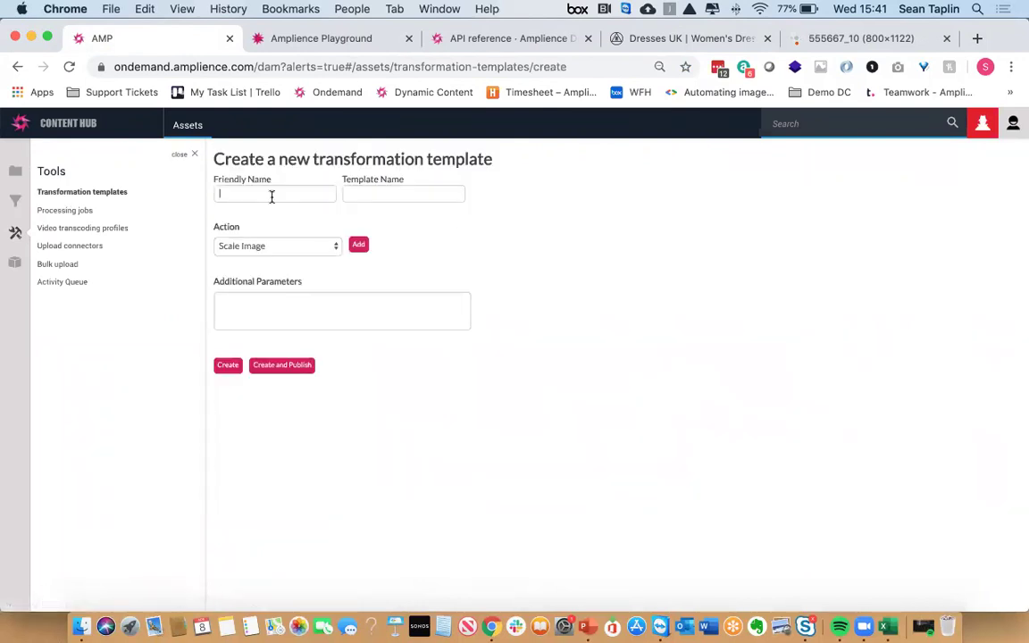
pyautogui.write('plp')
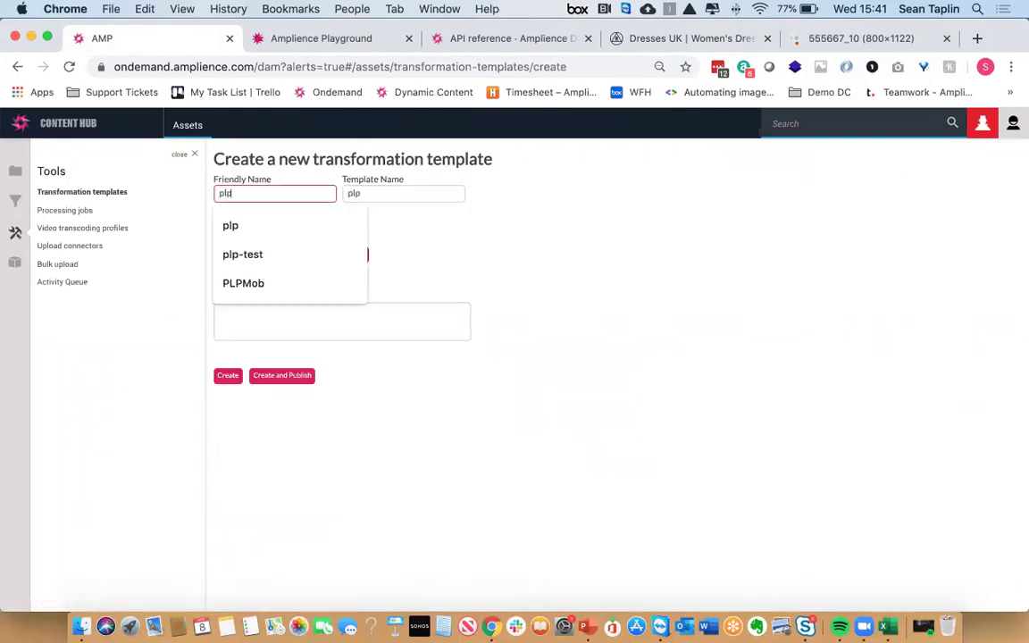
pyautogui.click(365, 191)
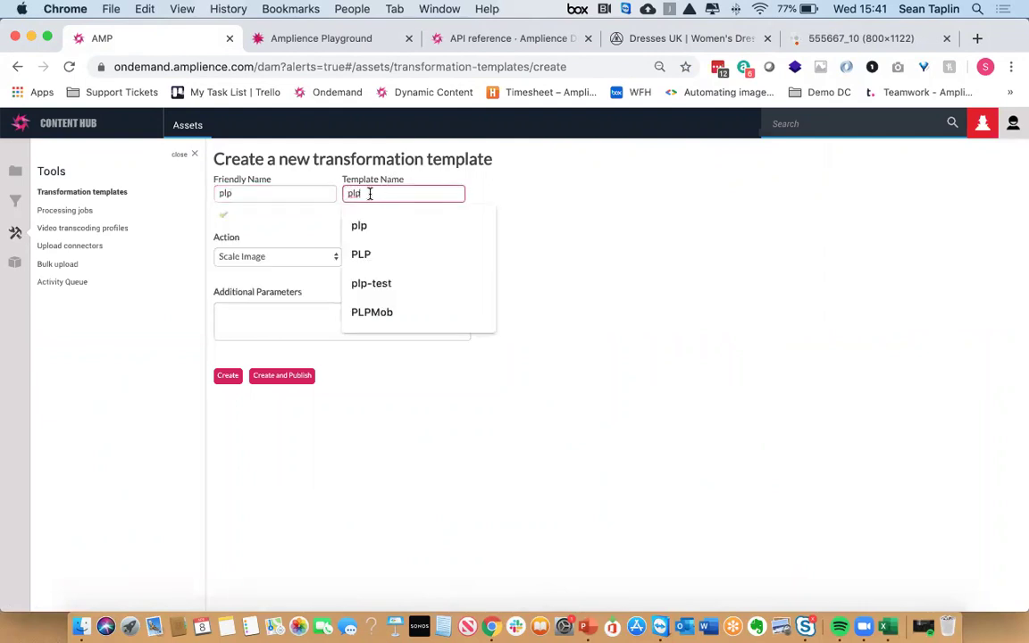
pyautogui.click(253, 195)
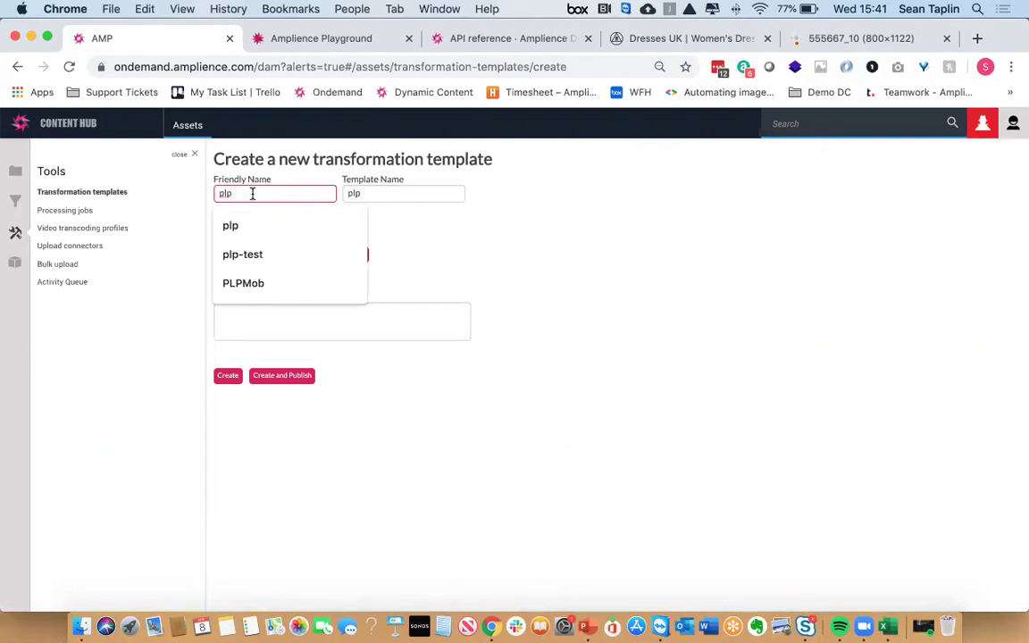
pyautogui.click(420, 268)
# Copy the parameters w=800&qlt=85 from the 555667_10 image URL into the plp template's additional parameters
pyautogui.click(359, 256)
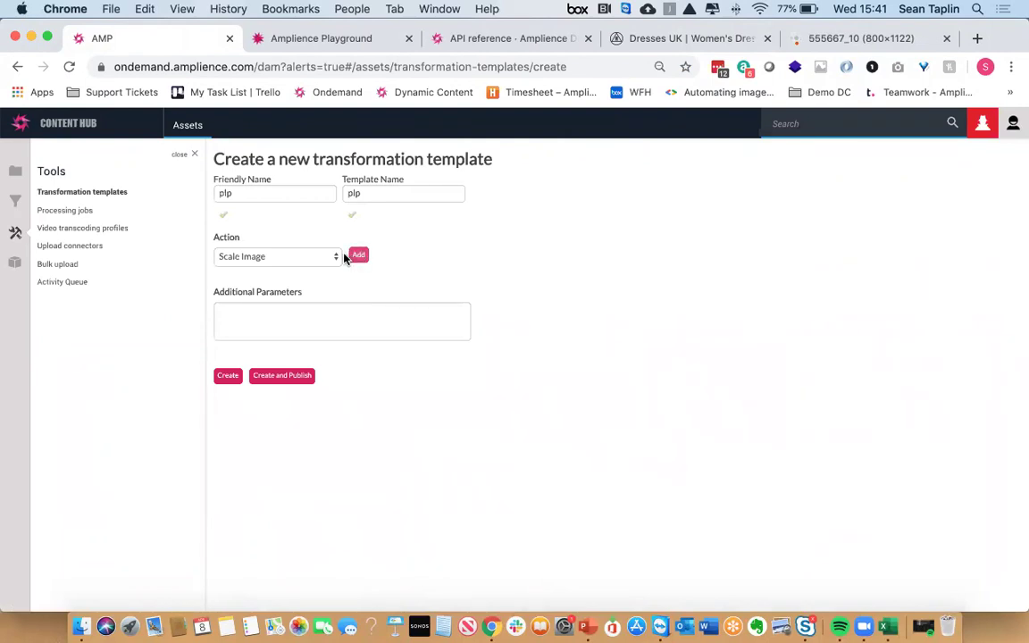
pyautogui.click(335, 260)
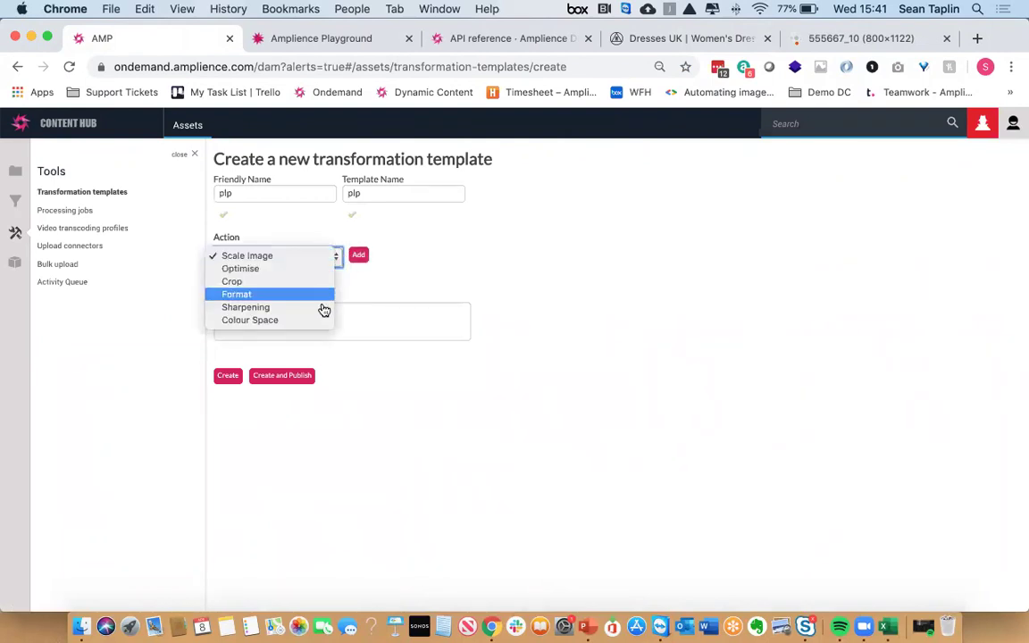
pyautogui.click(371, 317)
pyautogui.click(358, 317)
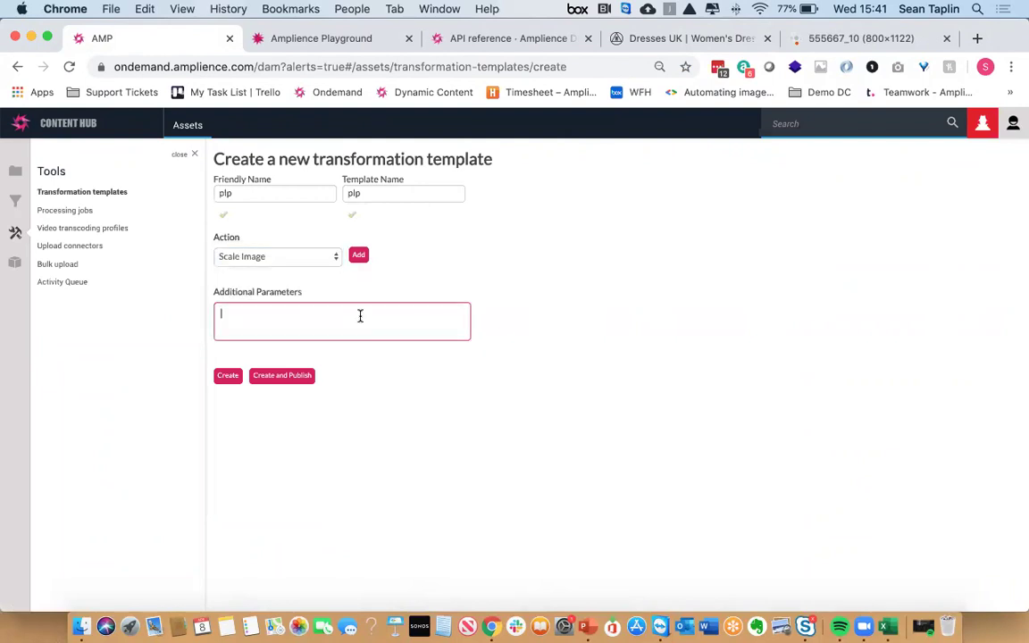
pyautogui.click(808, 37)
pyautogui.click(462, 67)
pyautogui.click(482, 67)
pyautogui.moveTo(482, 67); pyautogui.dragTo(362, 67)
pyautogui.press('super+c')
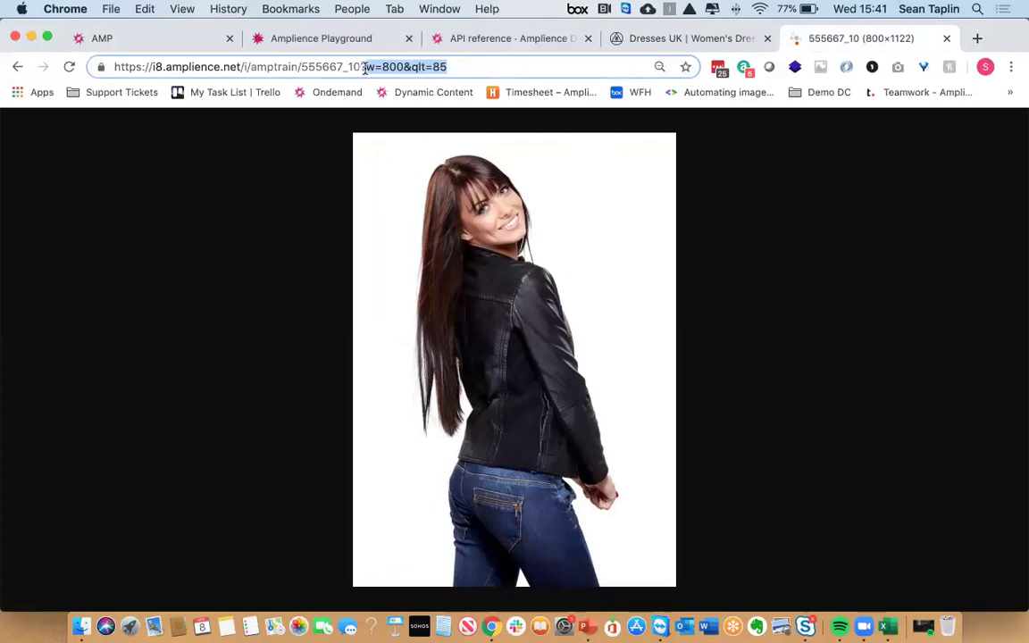
pyautogui.click(165, 38)
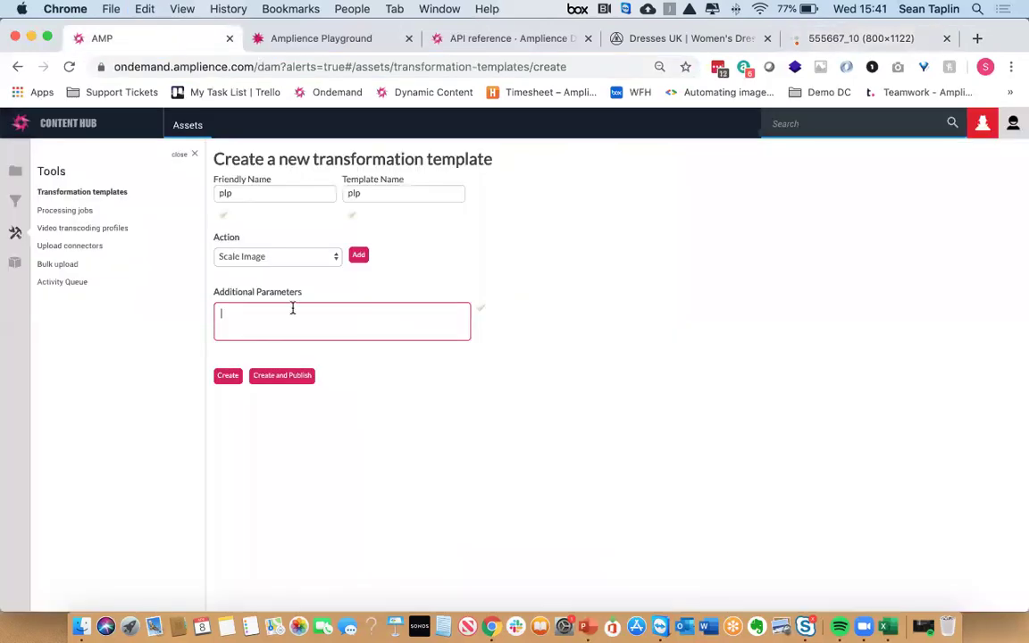
pyautogui.press('super+v')
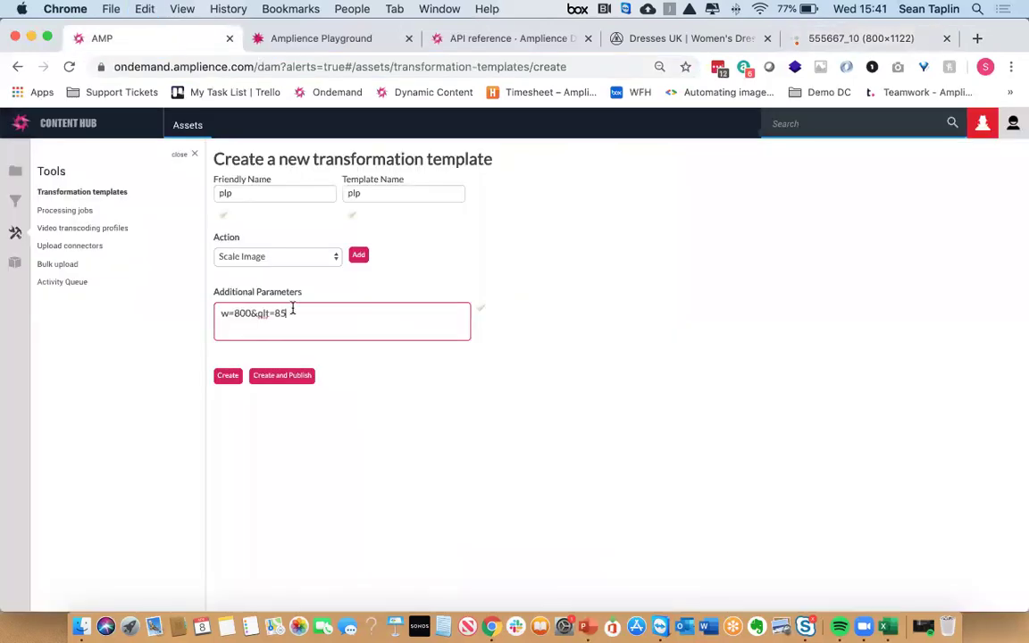
# Set the width parameter to w=600, and create and publish the plp template
pyautogui.click(238, 314)
pyautogui.press('BackSpace')
pyautogui.write('6')
pyautogui.click(225, 375)
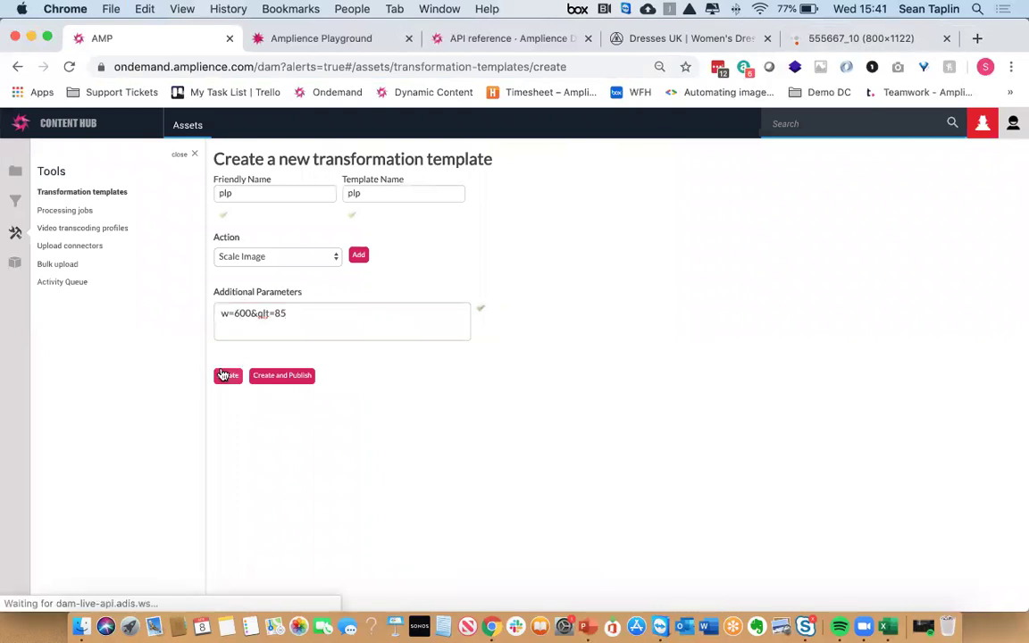
pyautogui.click(219, 209)
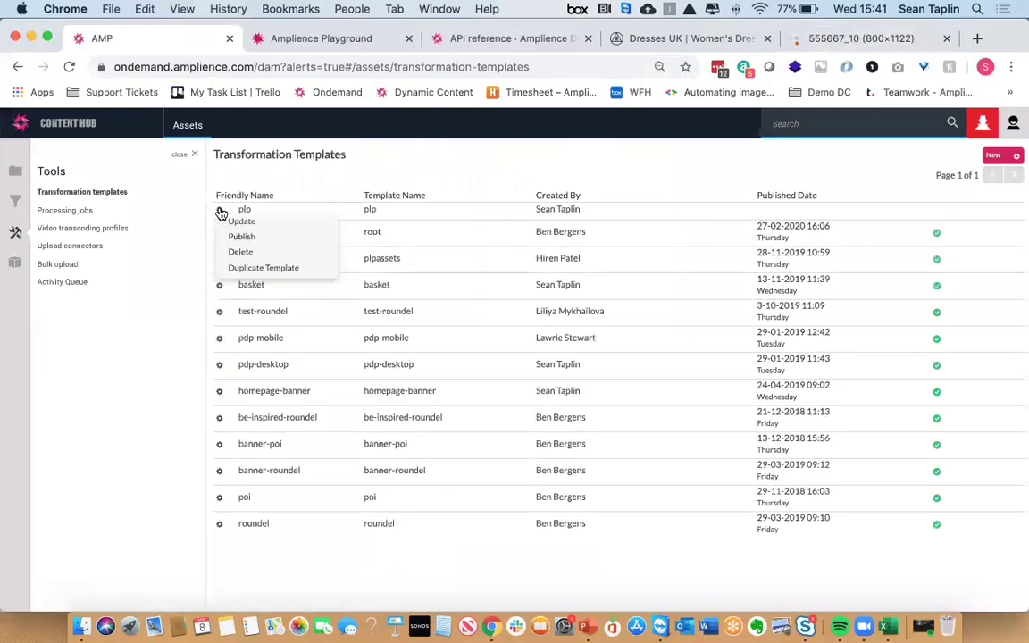
pyautogui.click(241, 237)
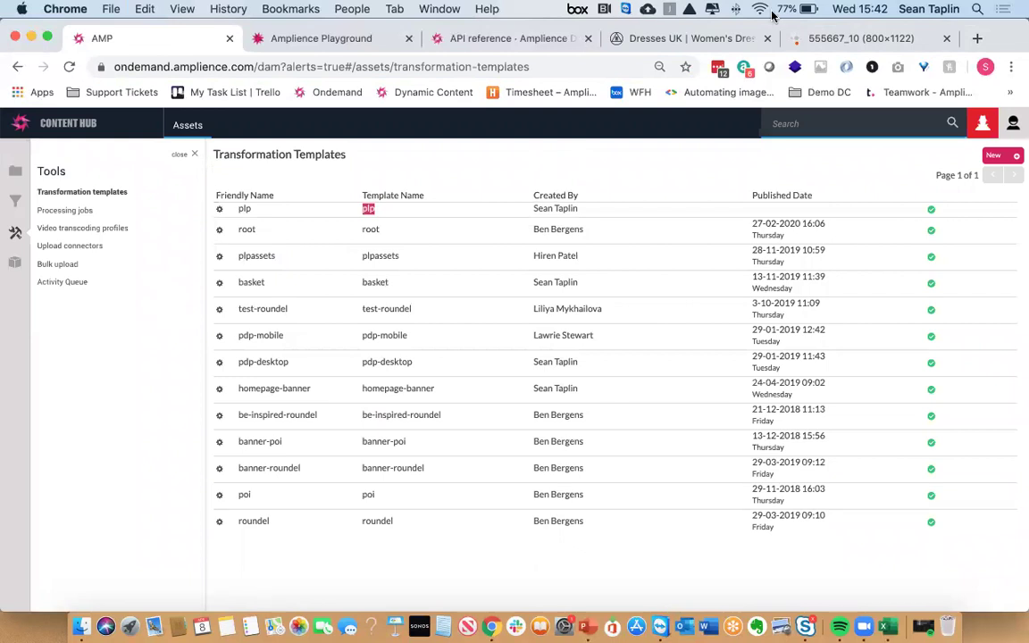
# Load the 555667_10 image with $plp$ in place of its URL's width and quality parameters, and return to the template list
pyautogui.click(815, 38)
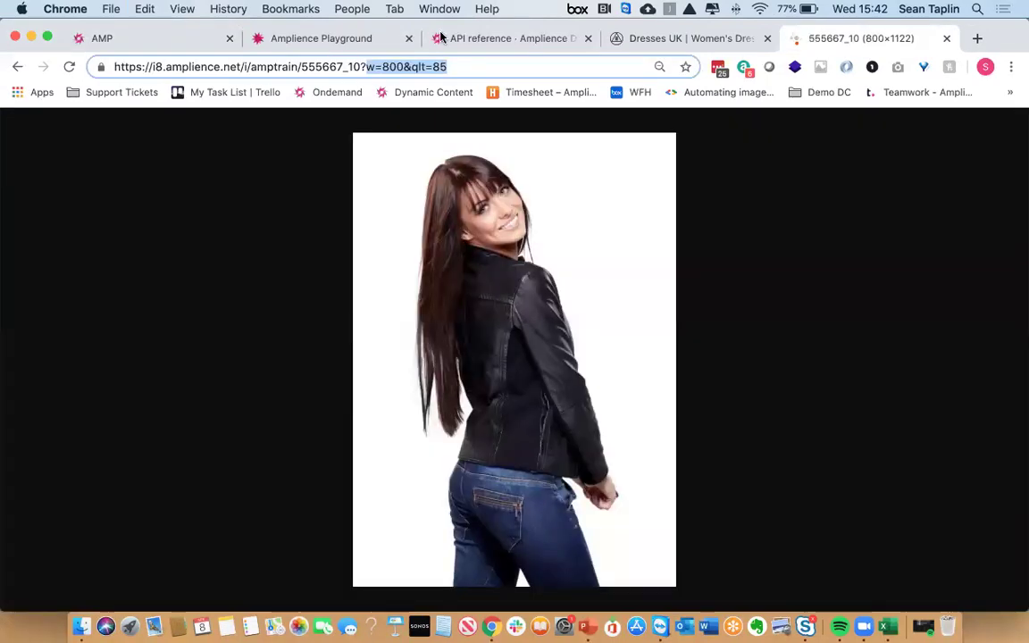
pyautogui.press('BackSpace')
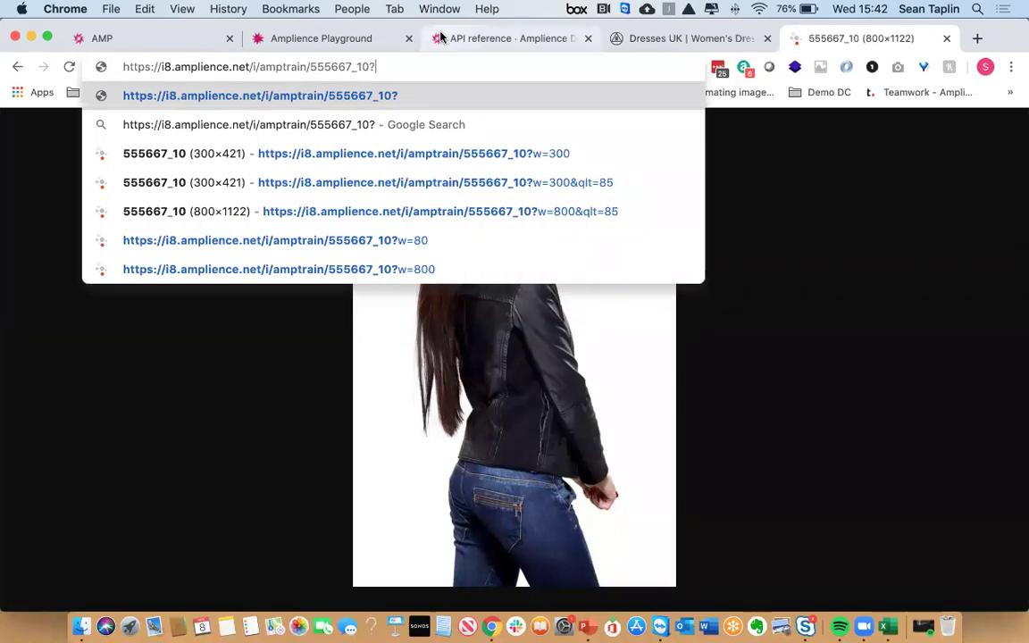
pyautogui.write('$plp$')
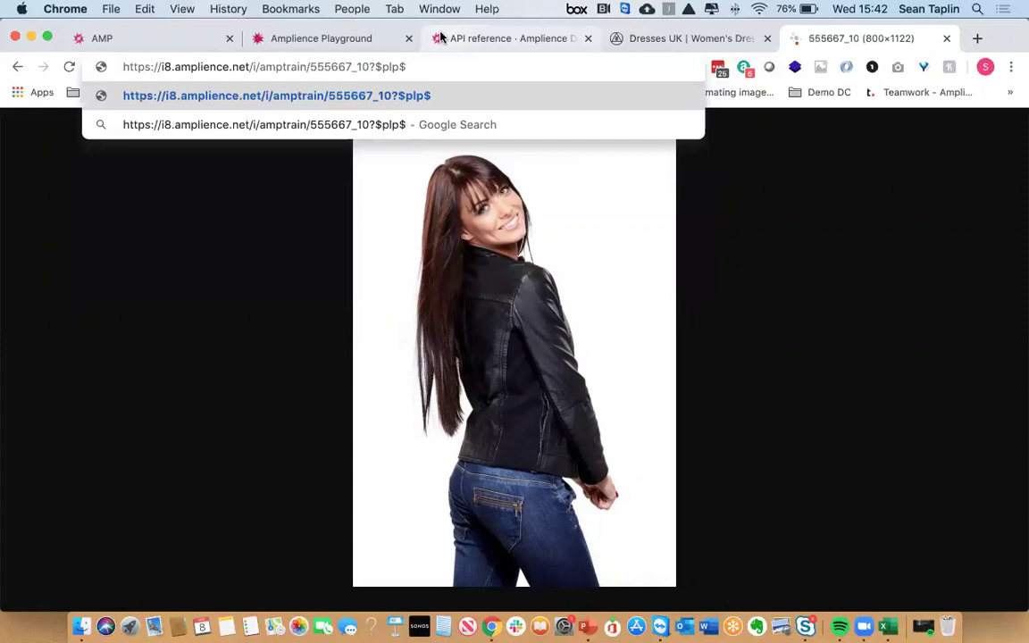
pyautogui.press('Return')
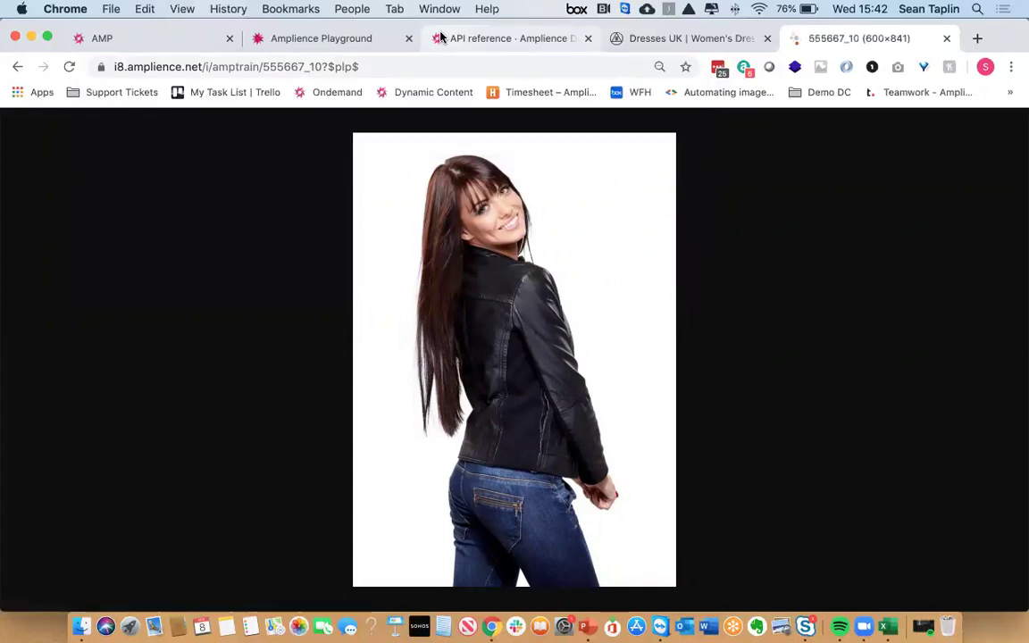
pyautogui.click(424, 66)
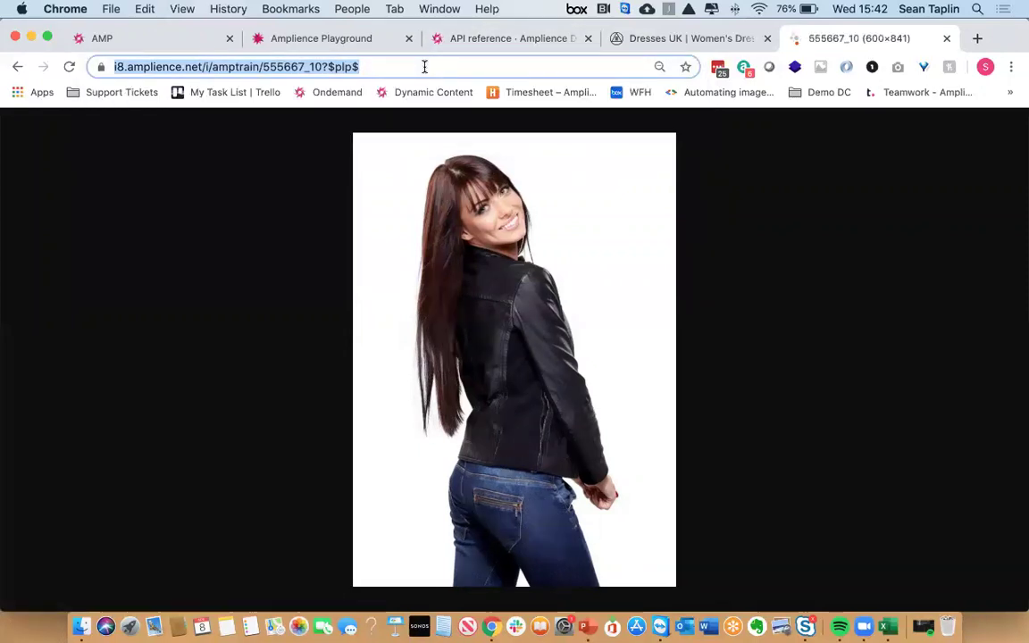
pyautogui.click(420, 67)
pyautogui.click(159, 38)
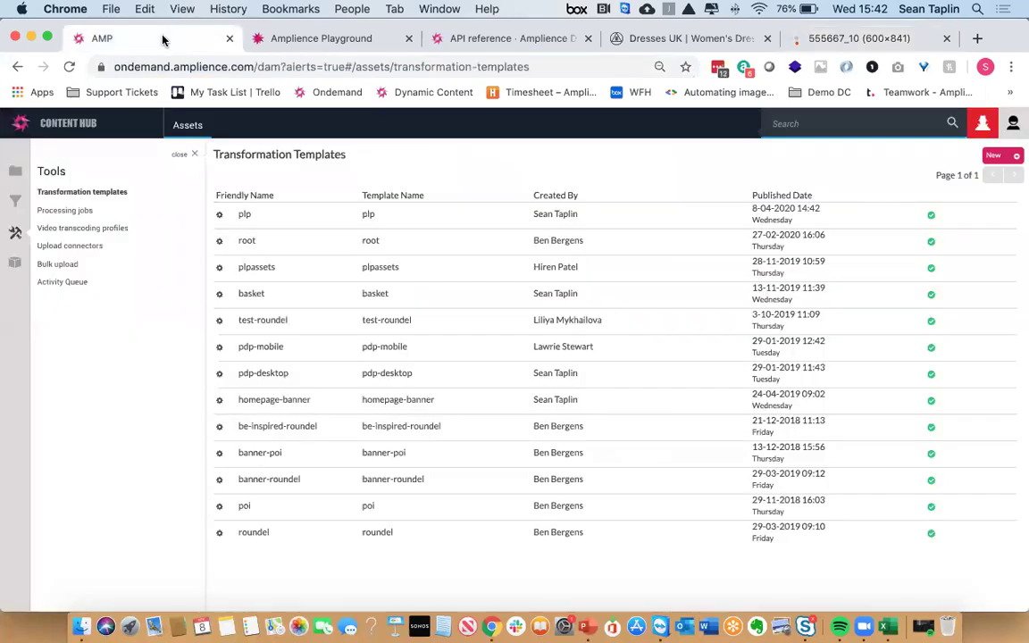
# Go back to the 555667_10 image and reload it with ?$plp$ removed from its URL
pyautogui.click(816, 42)
pyautogui.click(416, 67)
pyautogui.moveTo(419, 66); pyautogui.dragTo(362, 69)
pyautogui.press('BackSpace')
pyautogui.press('BackSpace')
pyautogui.press('Return')
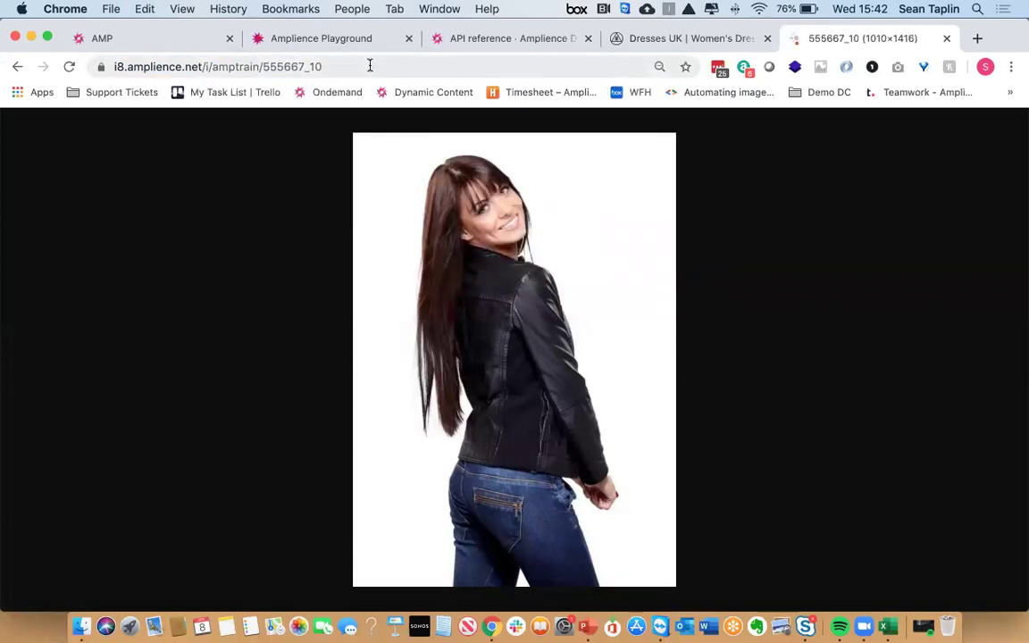
pyautogui.click(370, 66)
pyautogui.click(368, 65)
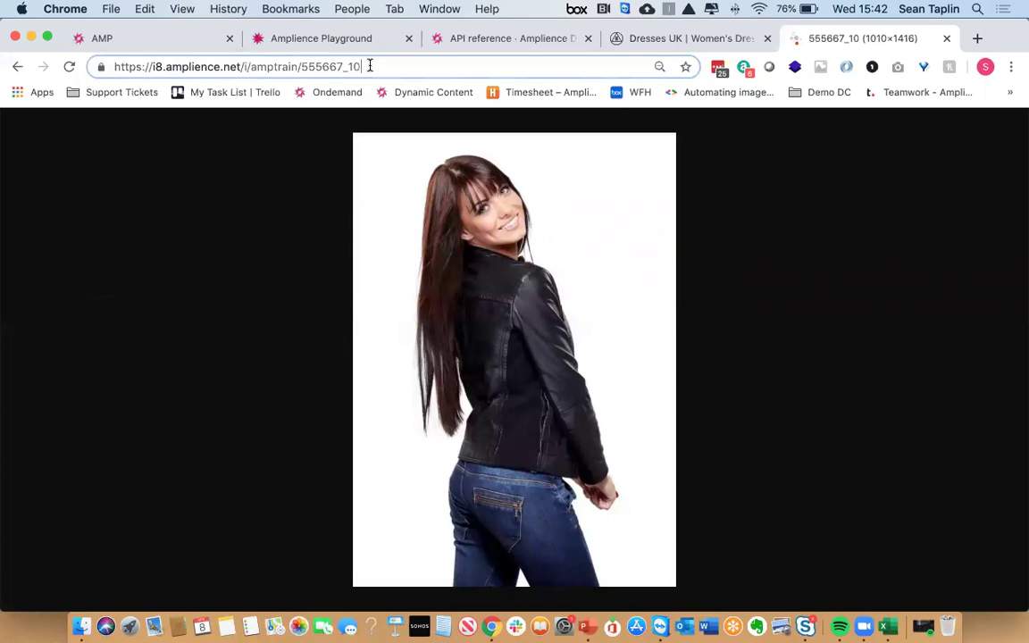
# In Content Hub, update the plp template so that its width parameter is w=60
pyautogui.click(157, 45)
pyautogui.click(219, 214)
pyautogui.click(235, 231)
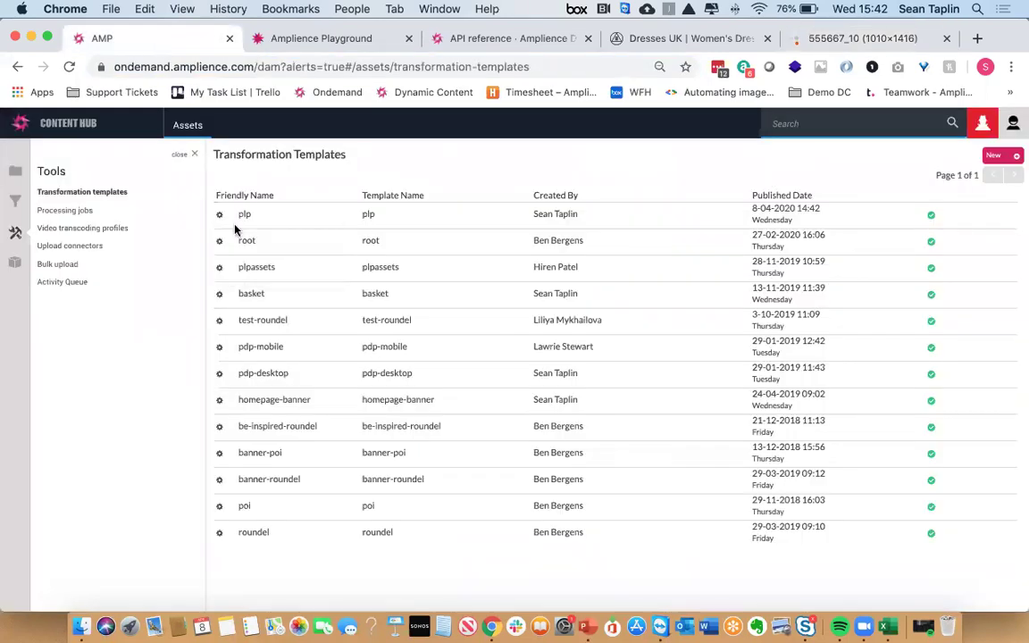
pyautogui.click(219, 214)
pyautogui.click(225, 226)
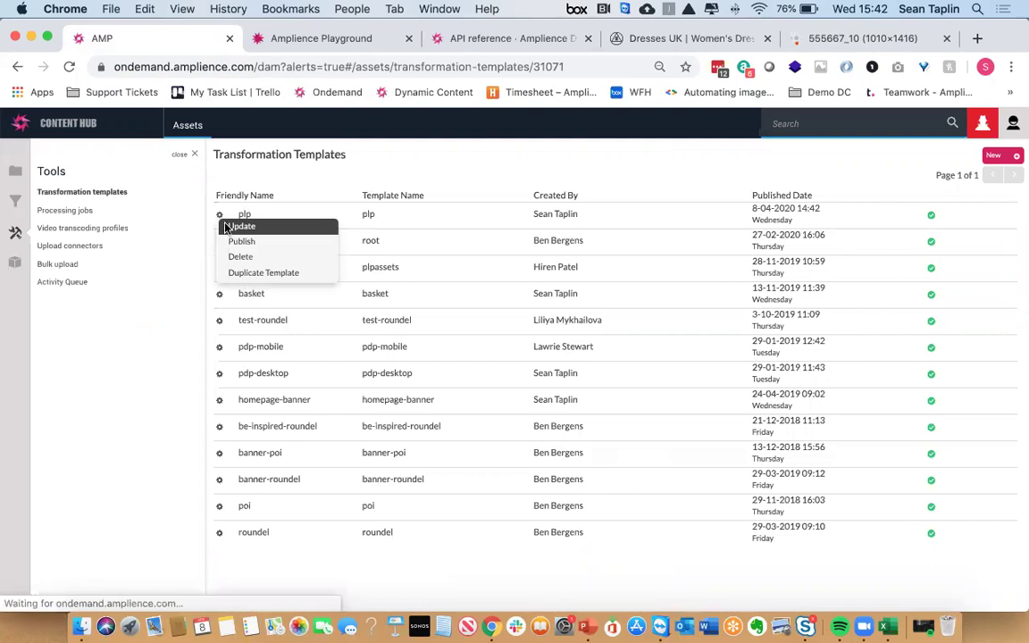
pyautogui.click(248, 303)
pyautogui.press('BackSpace')
pyautogui.click(229, 366)
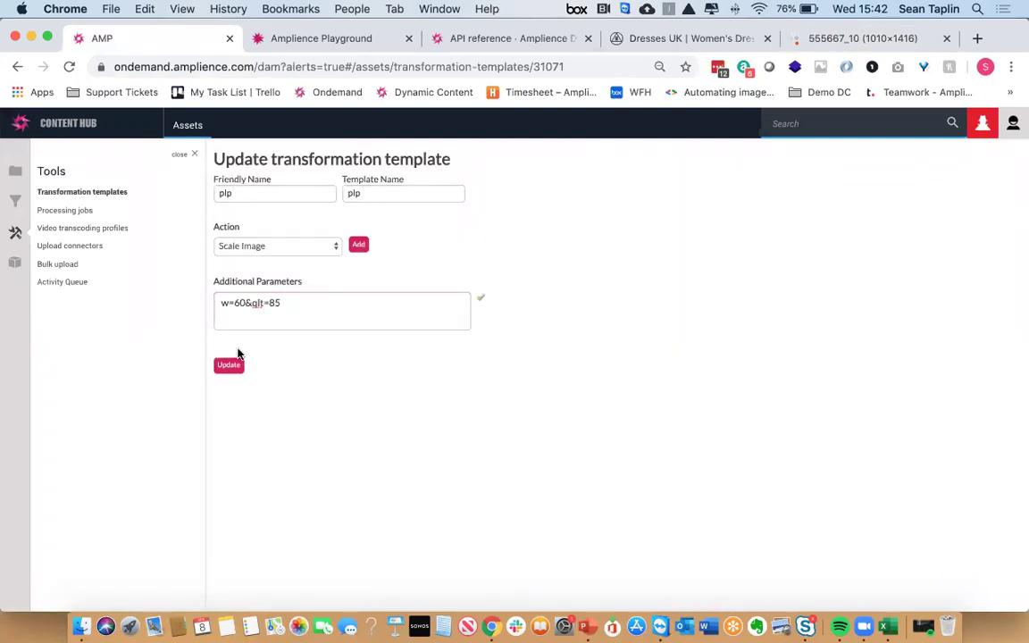
pyautogui.click(228, 365)
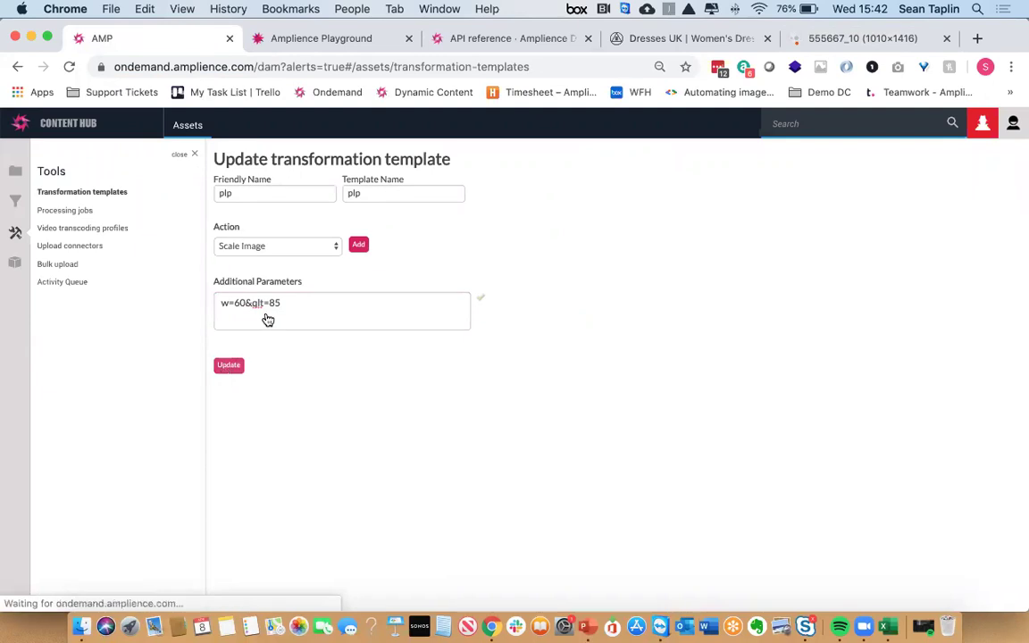
# Publish the updated plp template and return to the 555667_10 image
pyautogui.click(219, 217)
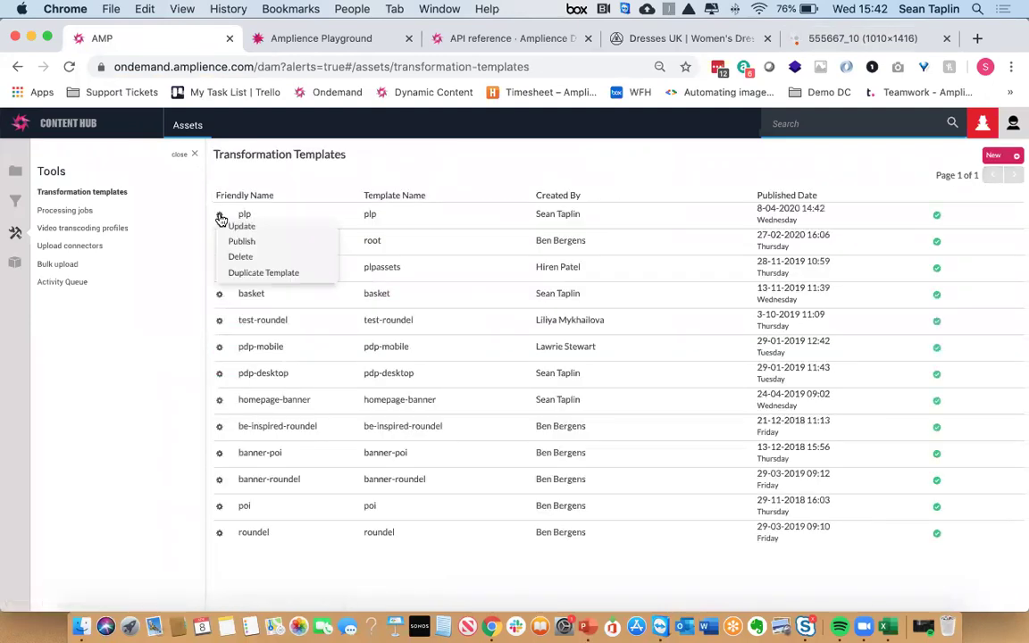
pyautogui.click(236, 242)
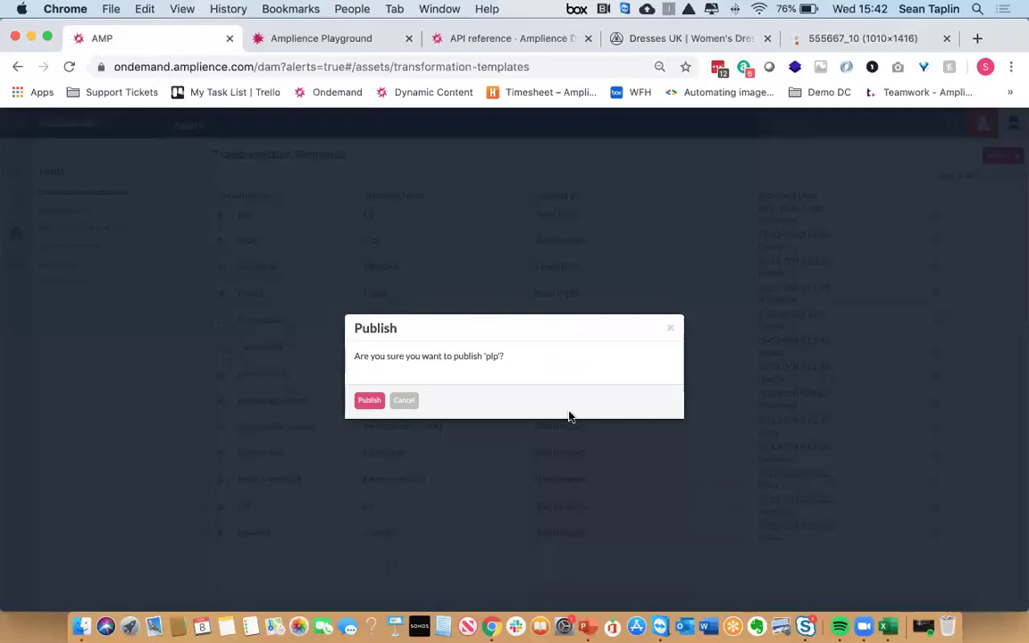
pyautogui.press('Return')
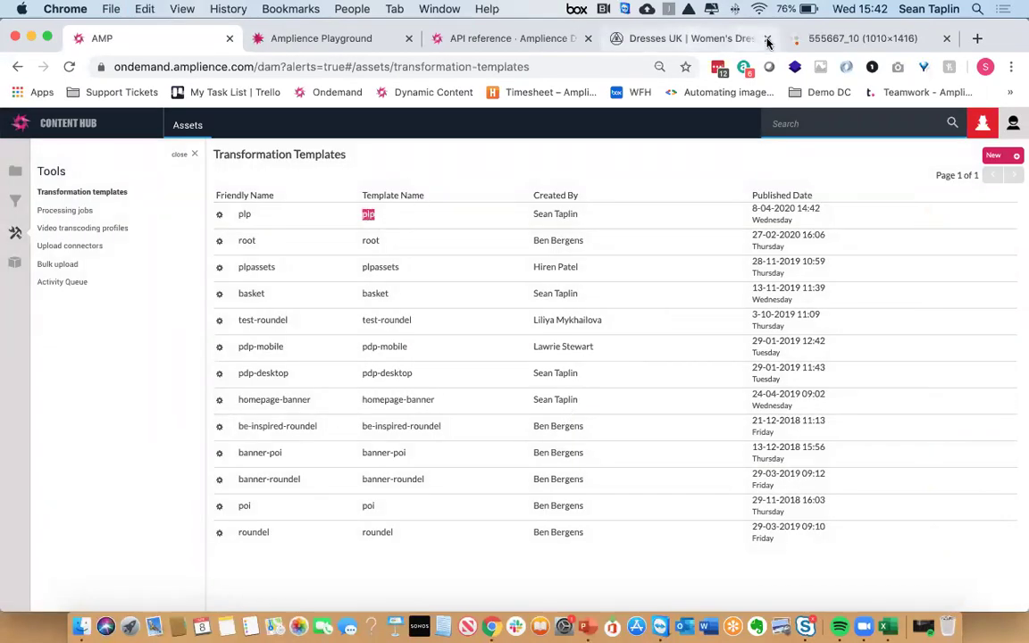
pyautogui.click(833, 37)
pyautogui.press('BackSpace')
pyautogui.press('Return')
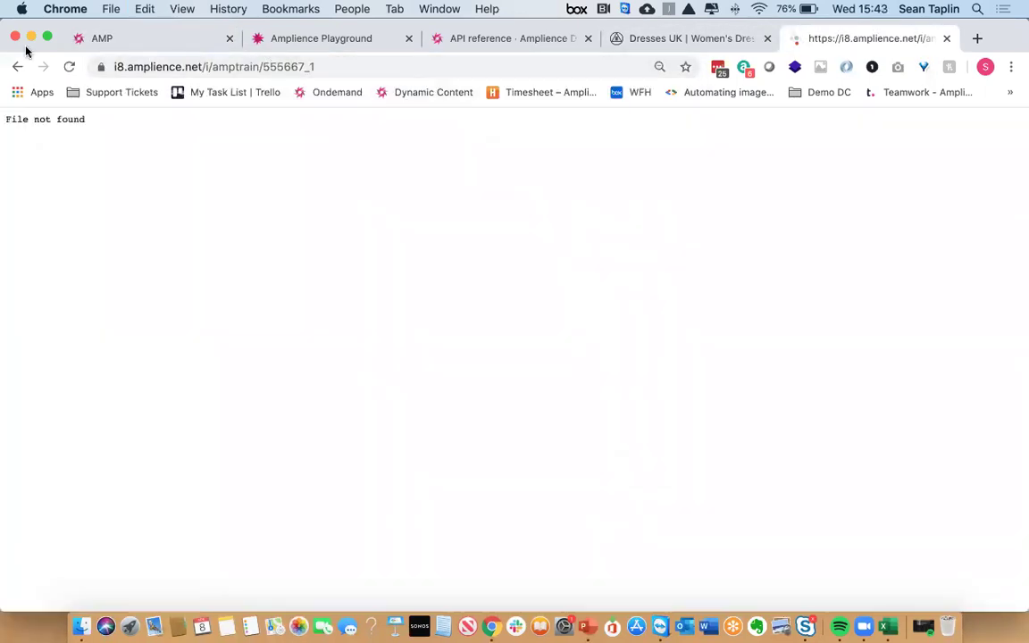
pyautogui.click(15, 69)
# Append ?$plp$&v=2 to the 555667_10 image URL and load the image
pyautogui.click(388, 66)
pyautogui.click(387, 66)
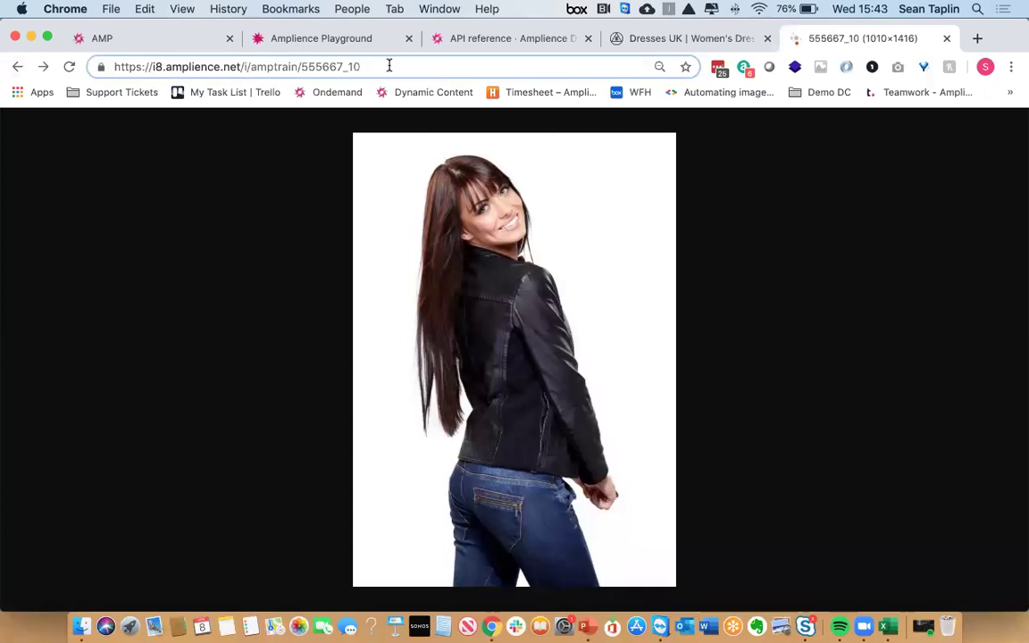
pyautogui.write('?plp')
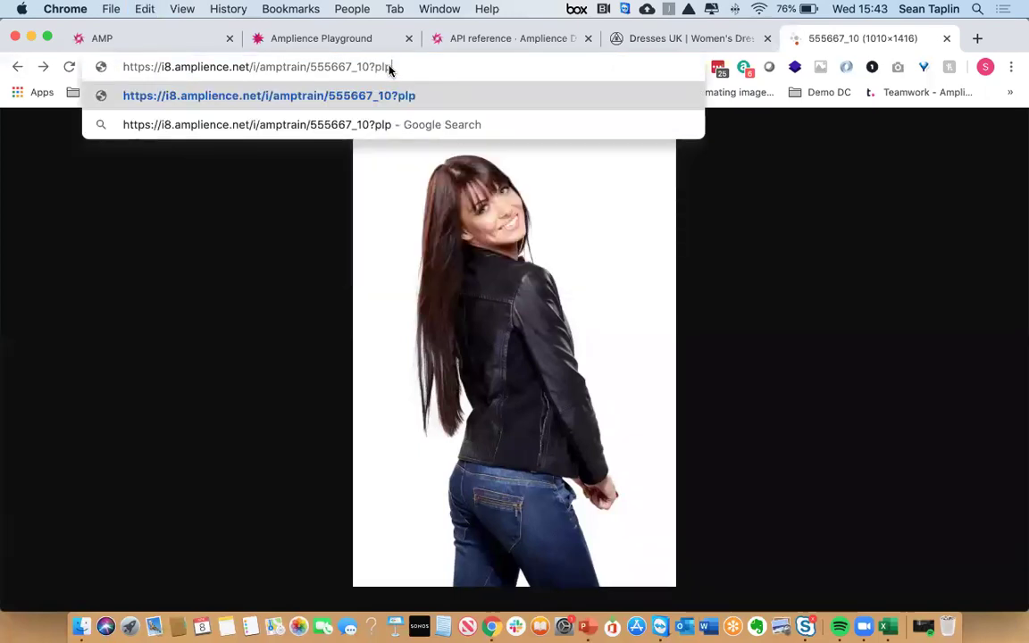
pyautogui.write('$')
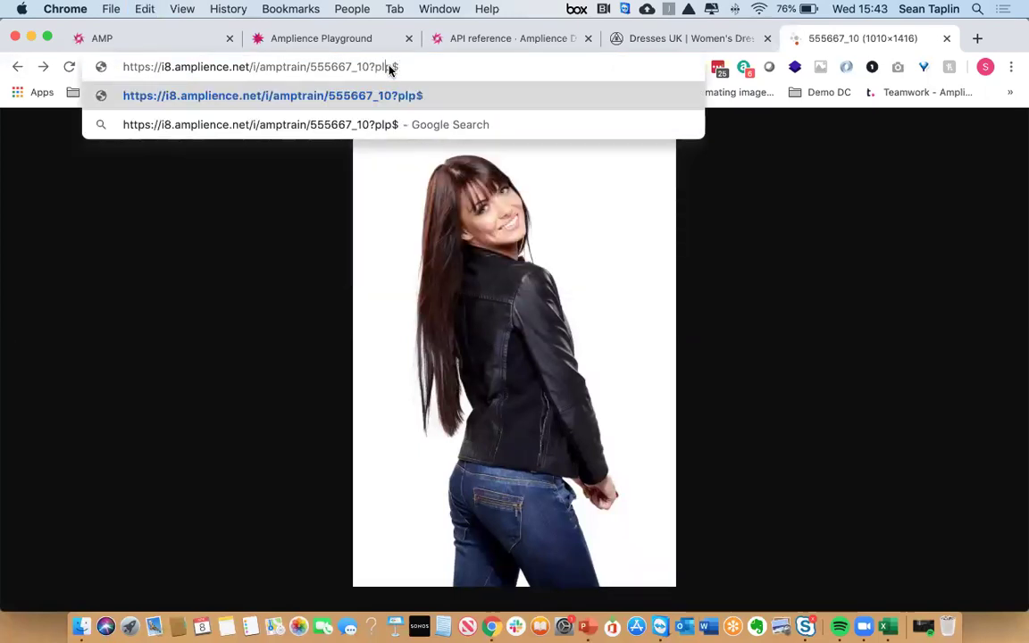
pyautogui.write('$')
pyautogui.click(415, 70)
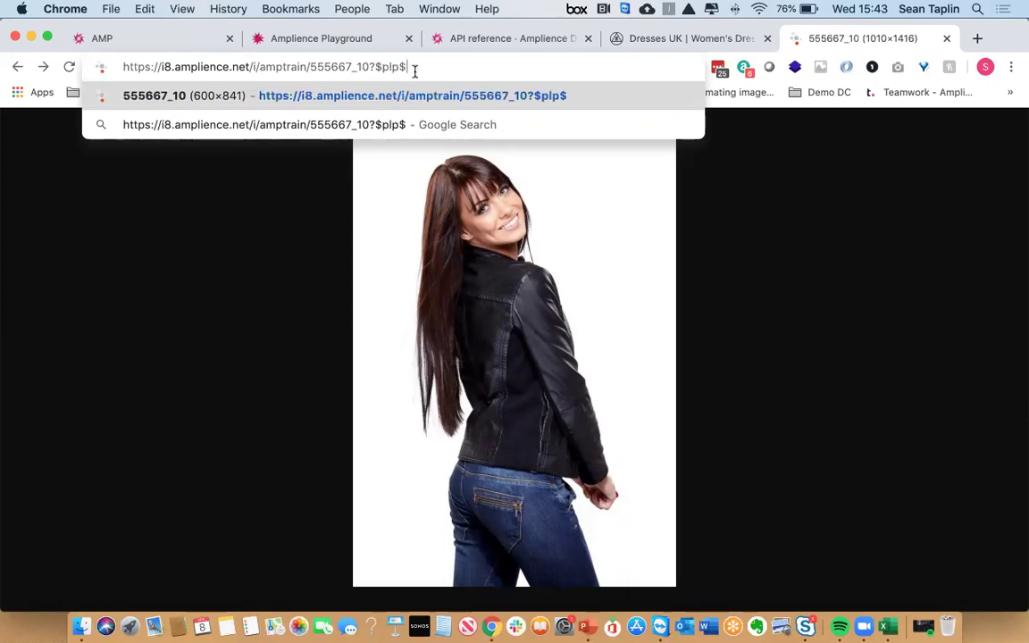
pyautogui.write('&v=2')
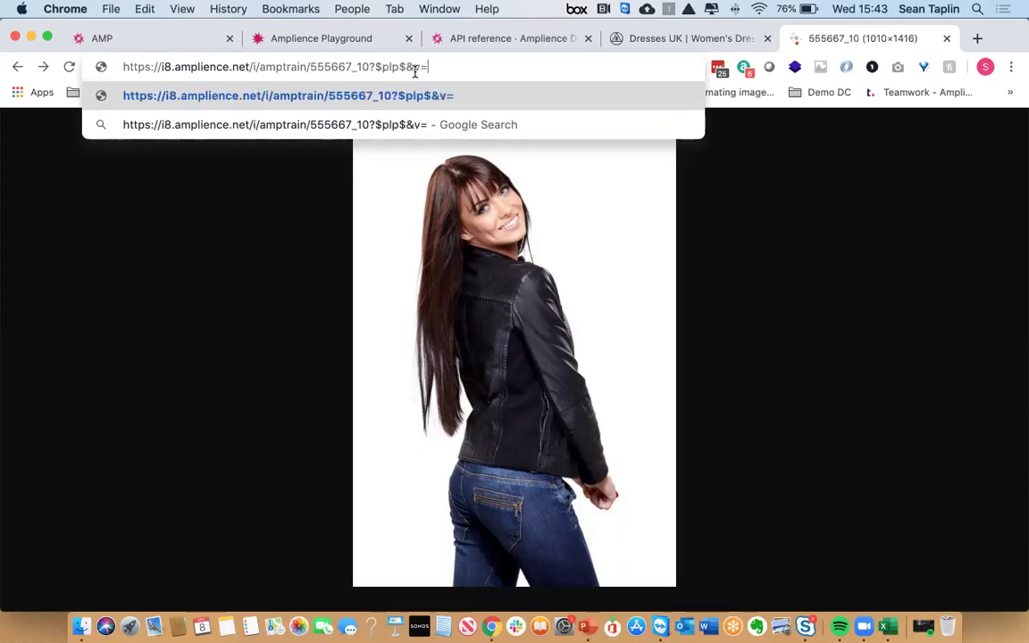
pyautogui.press('Return')
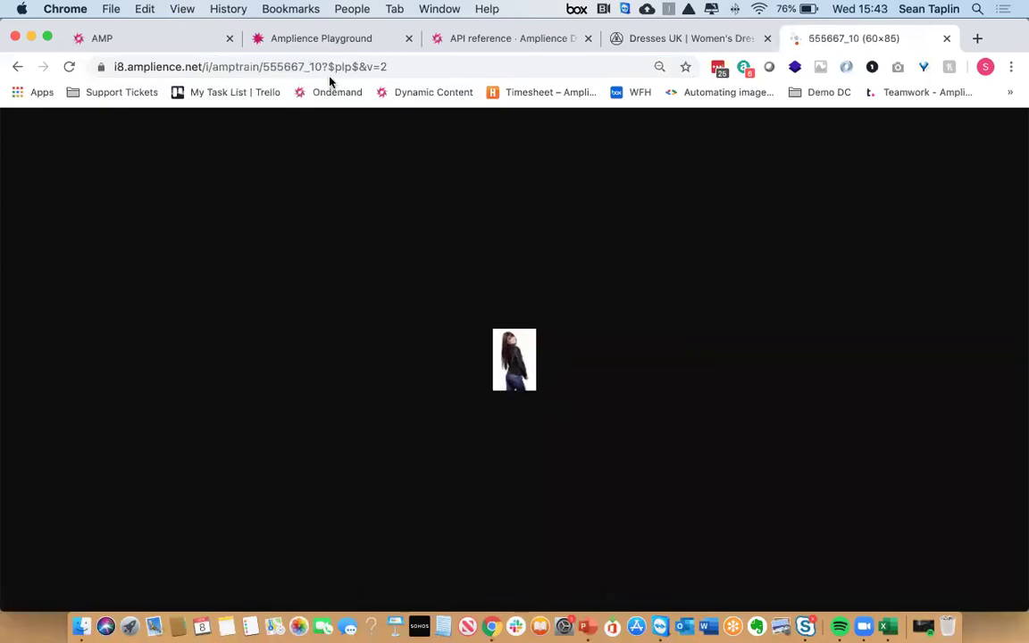
# Review the plp template's available actions in Content Hub alongside the Missguided dresses listing
pyautogui.click(134, 40)
pyautogui.click(219, 215)
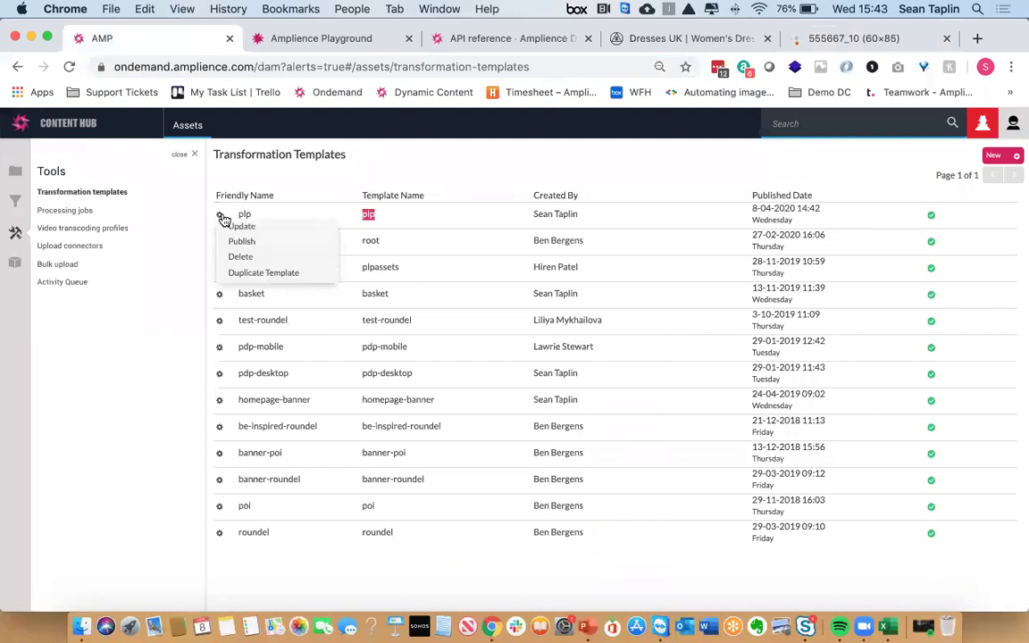
pyautogui.click(655, 42)
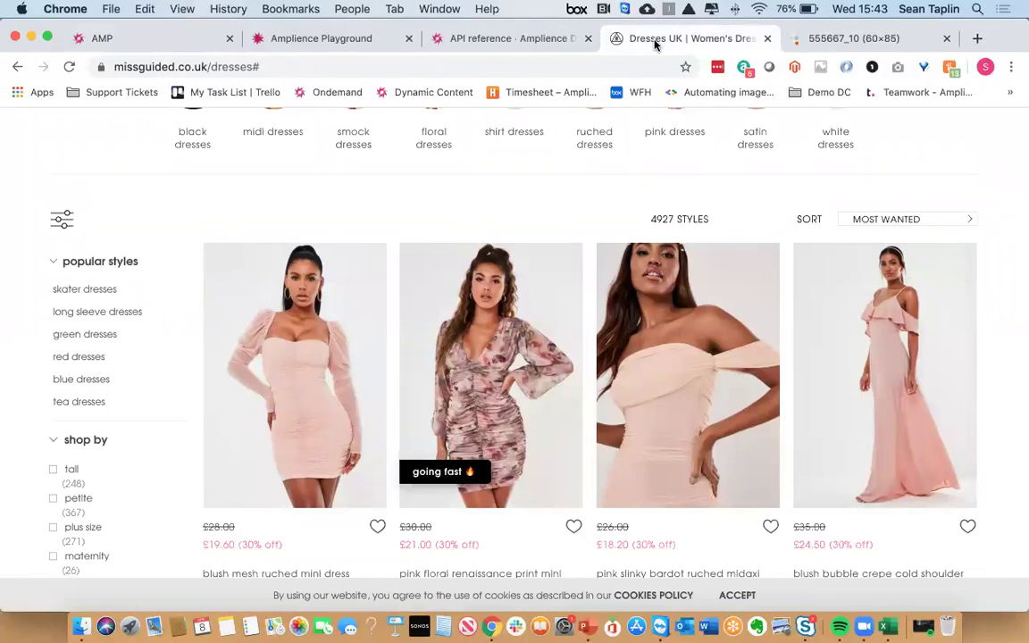
pyautogui.click(111, 39)
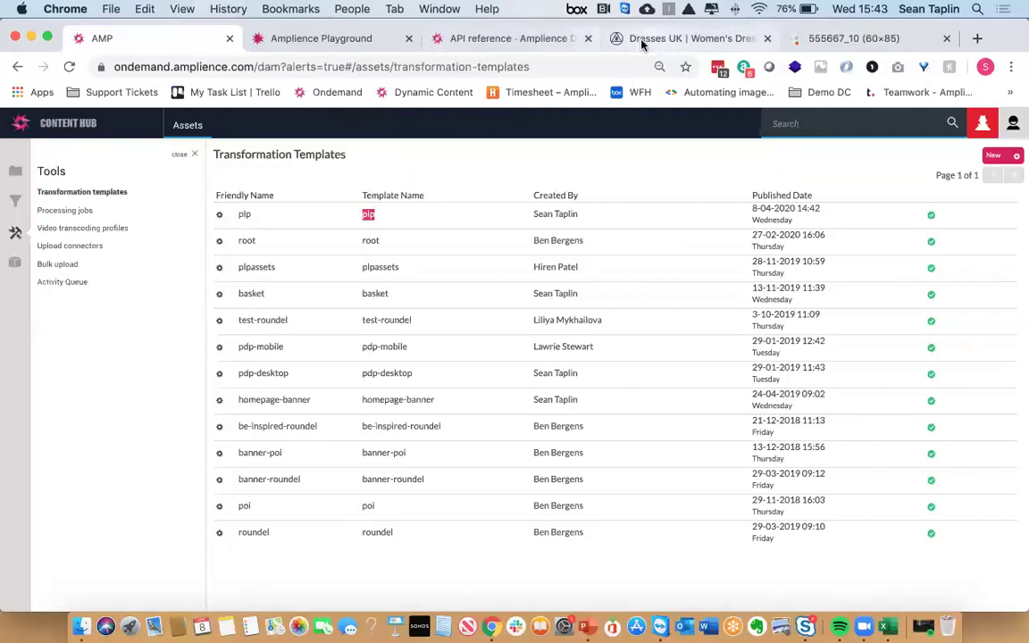
pyautogui.click(679, 38)
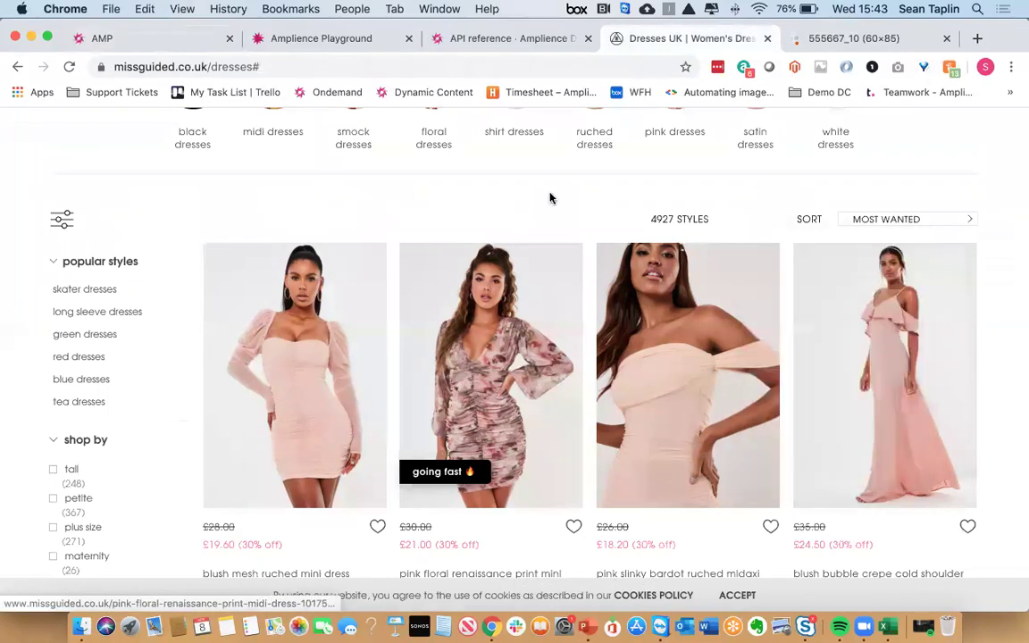
pyautogui.hotkey('ctrl', 'Left')
pyautogui.press('Right')
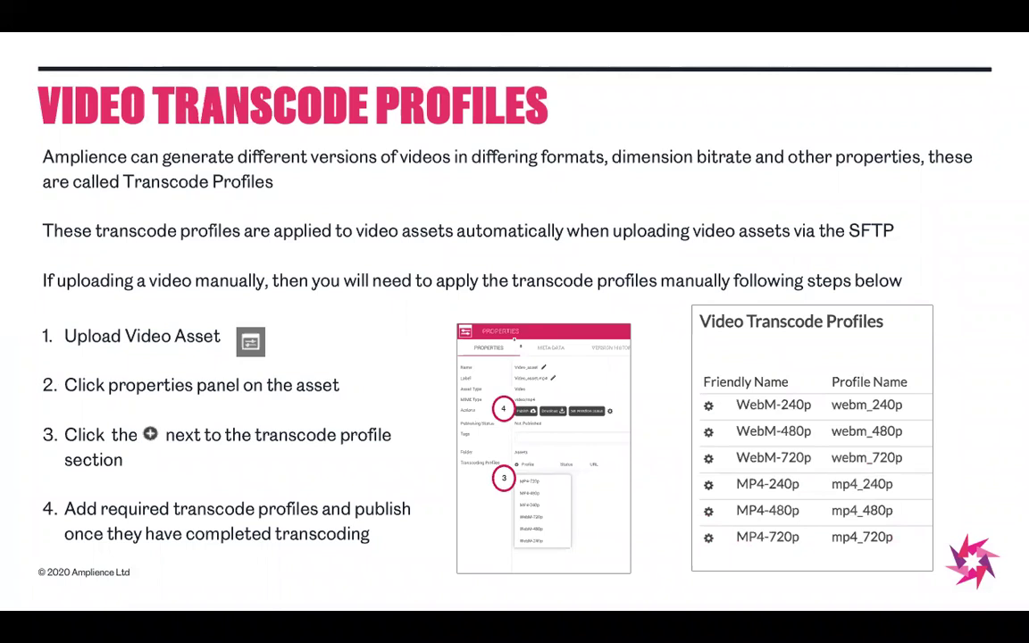
pyautogui.hotkey('ctrl', 'Right')
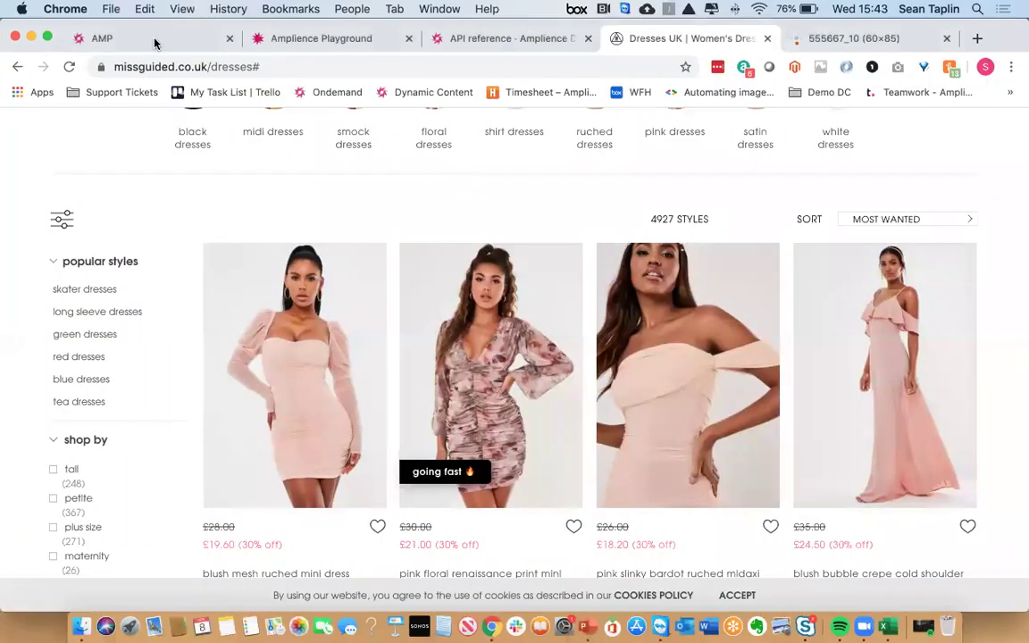
# In Content Hub, open the video transcoding profiles and examine the audio and video settings offered for a new profile, then return to the list
pyautogui.click(150, 40)
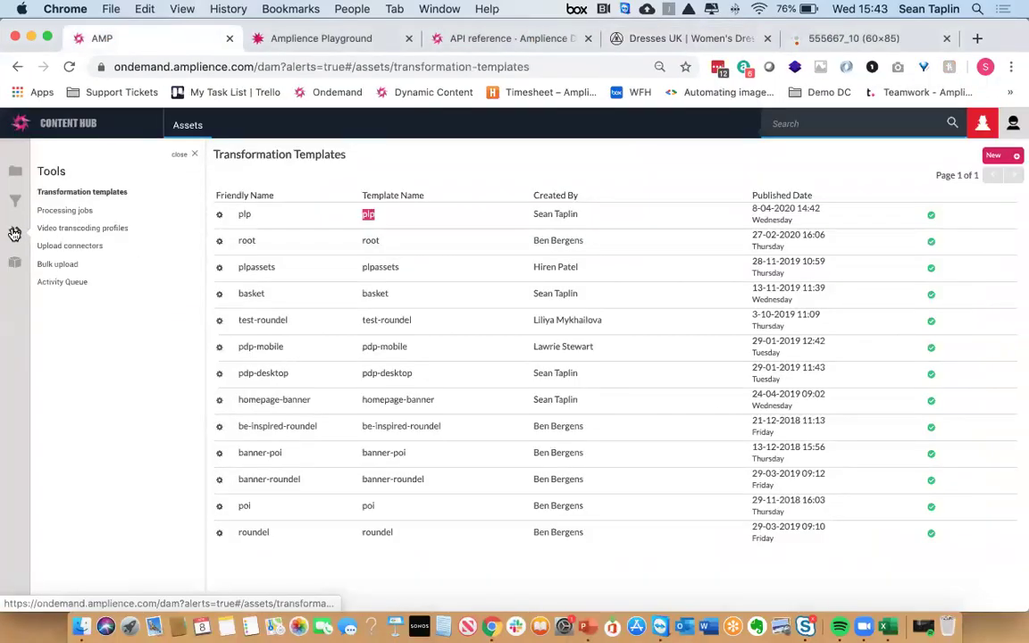
pyautogui.click(62, 228)
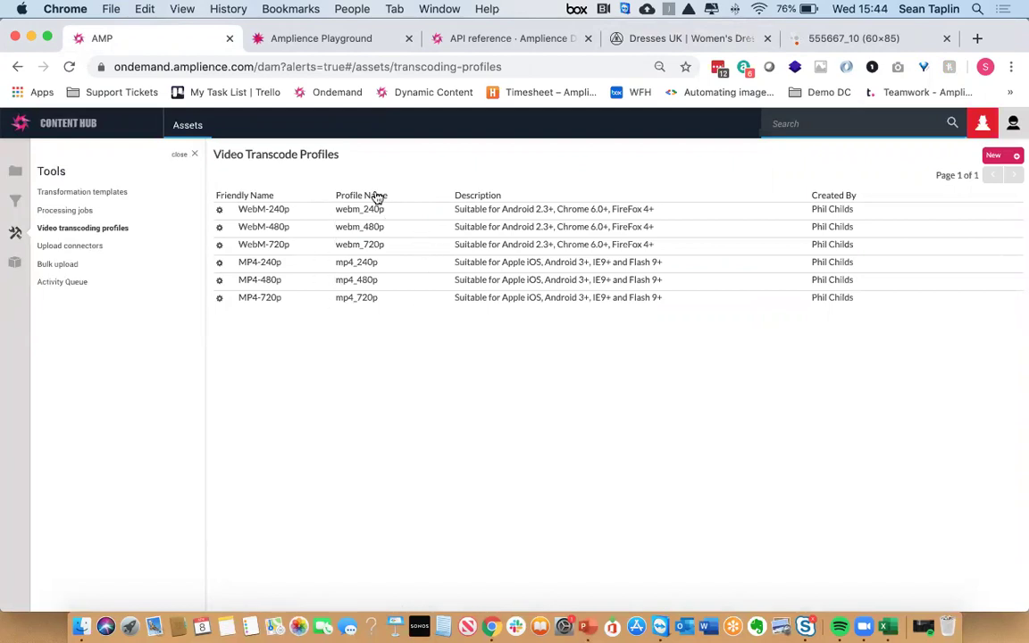
pyautogui.click(999, 155)
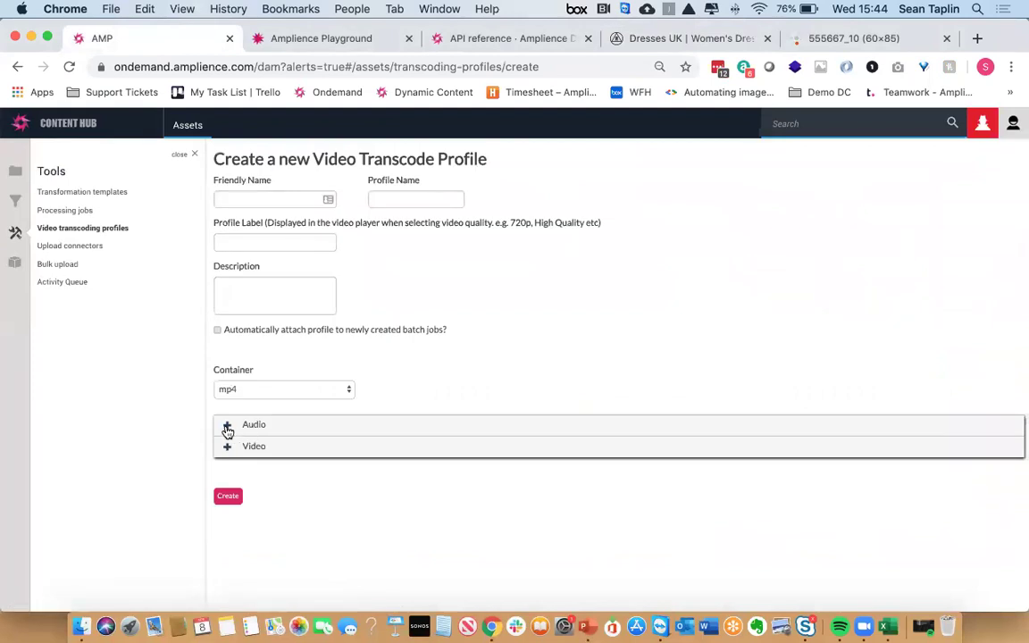
pyautogui.click(228, 428)
pyautogui.scroll(-2, 229, 466)
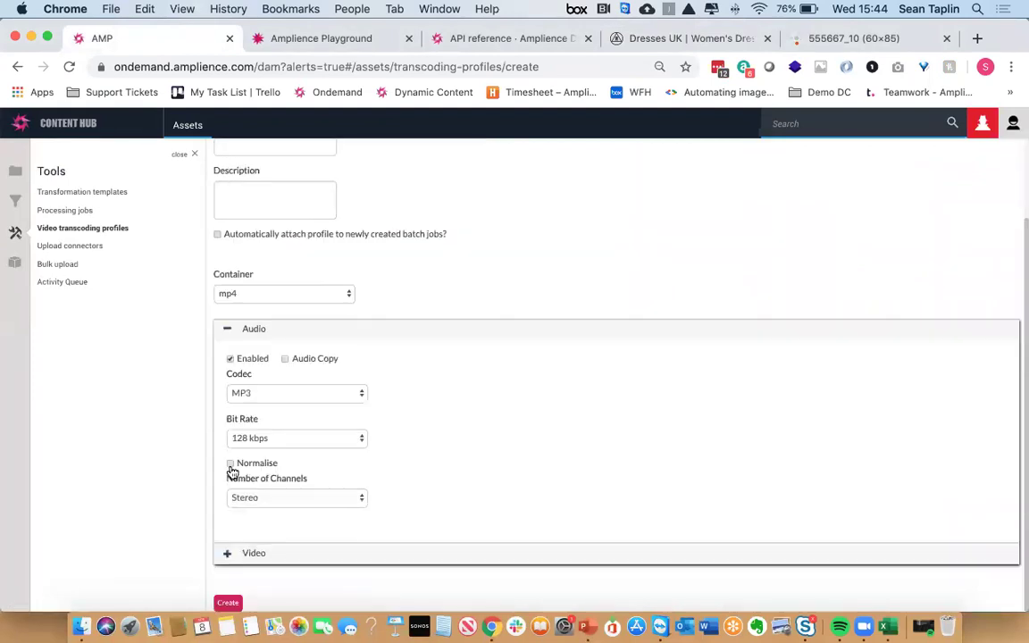
pyautogui.click(229, 555)
pyautogui.scroll(-5, 286, 483)
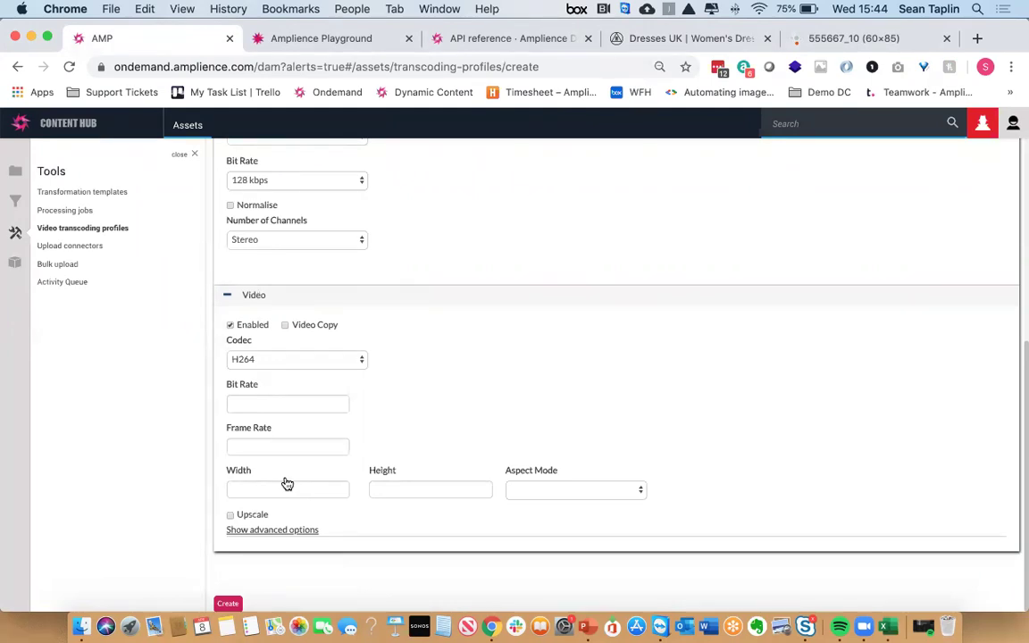
pyautogui.click(89, 228)
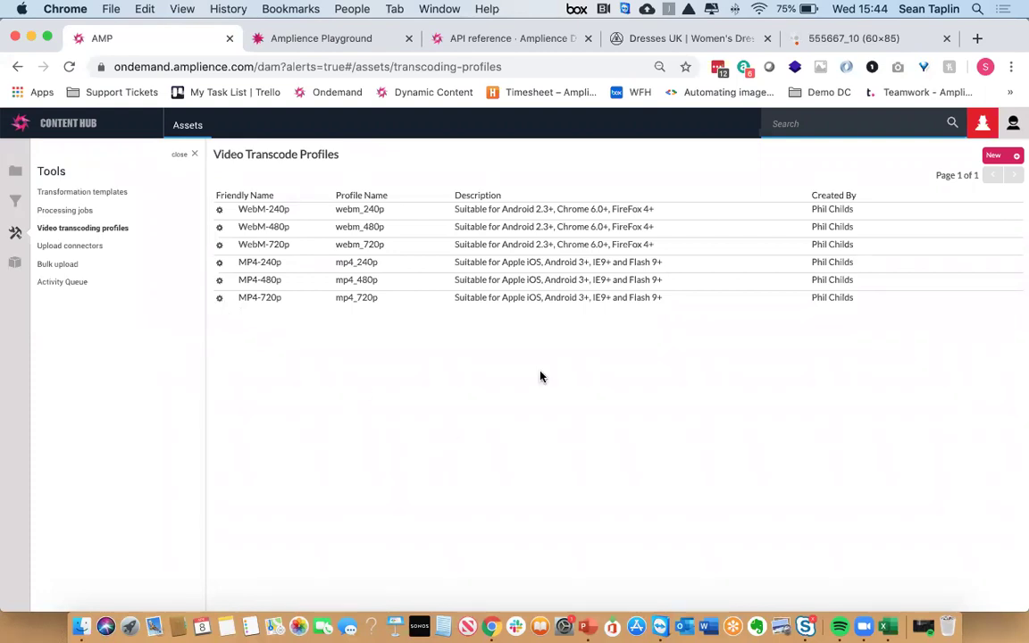
# In the Video folder, choose a different frame as the thumbnail of AnyaFinn-Shoppable.mov and publish the video
pyautogui.click(172, 127)
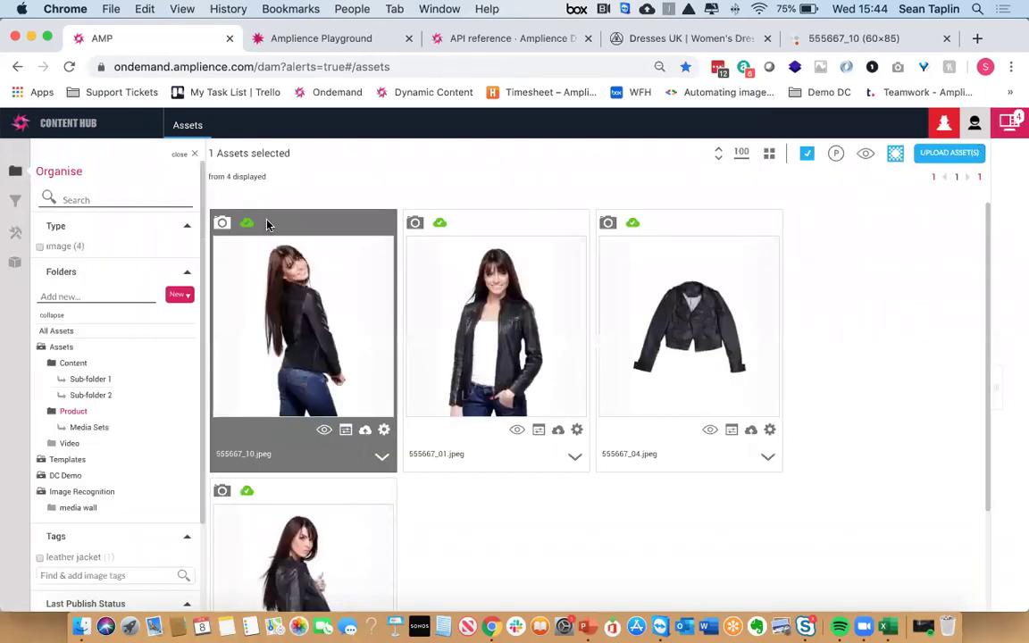
pyautogui.click(70, 443)
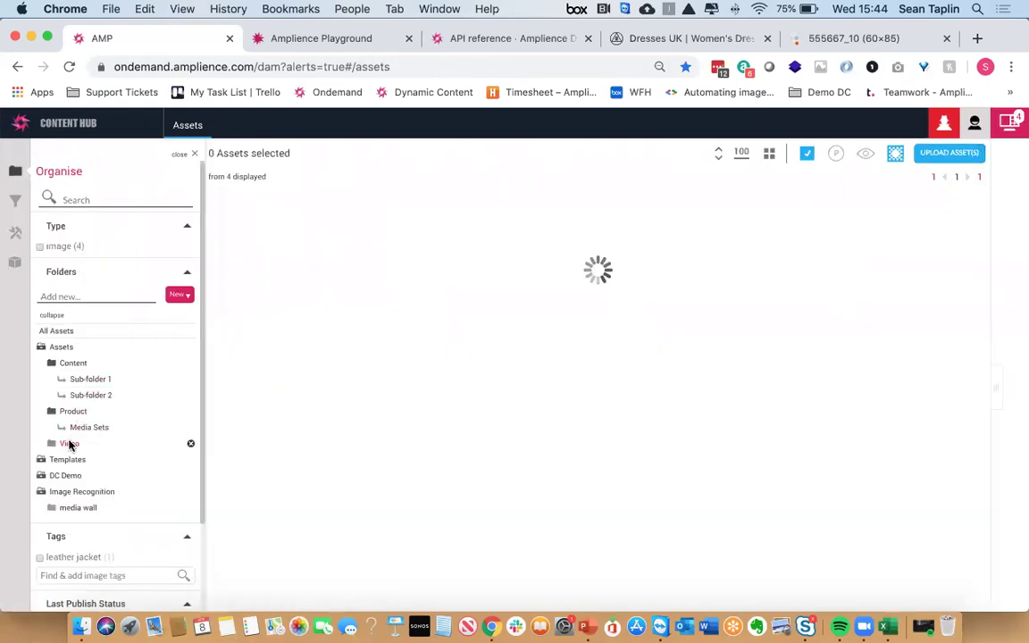
pyautogui.click(349, 294)
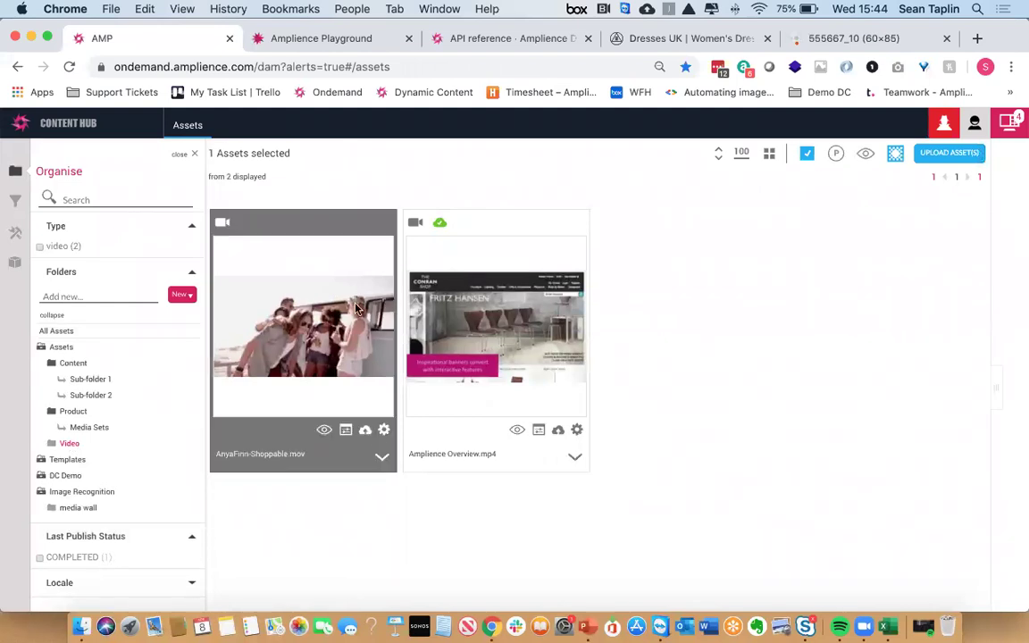
pyautogui.click(383, 431)
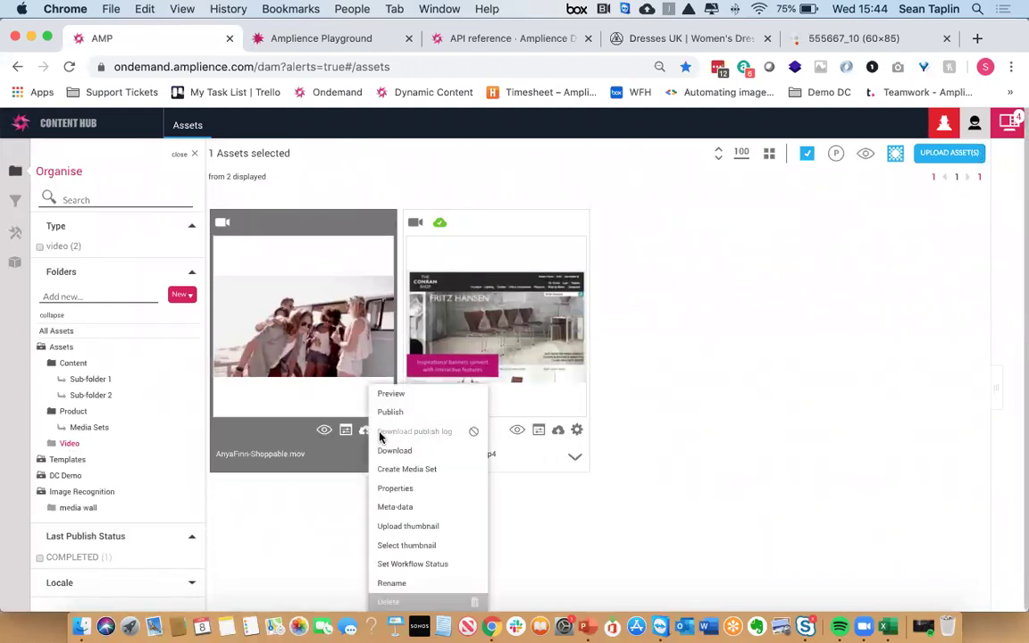
pyautogui.click(386, 544)
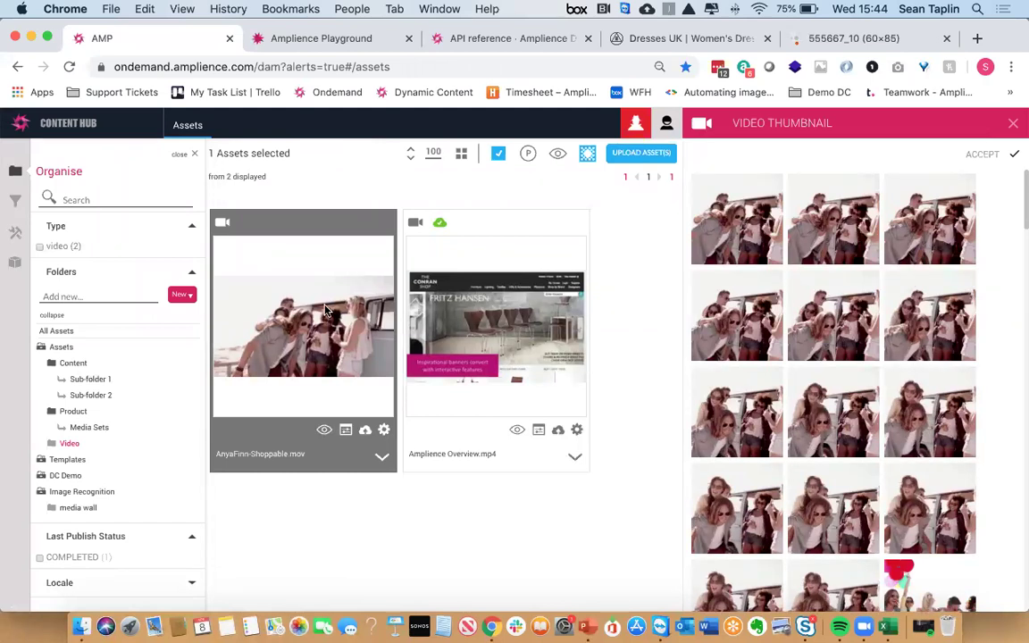
pyautogui.scroll(-3, 916, 290)
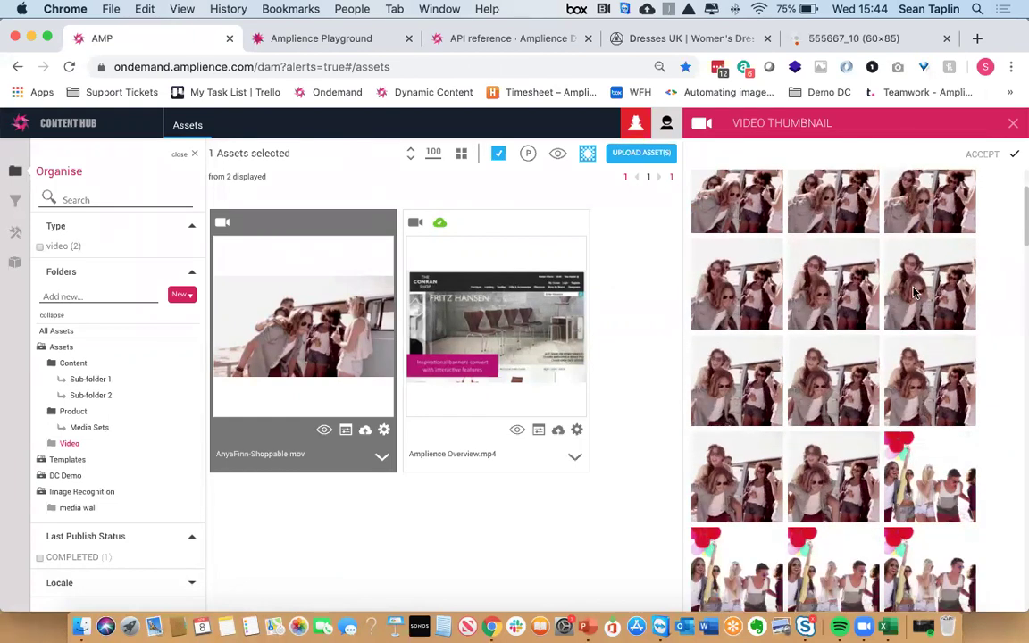
pyautogui.click(916, 290)
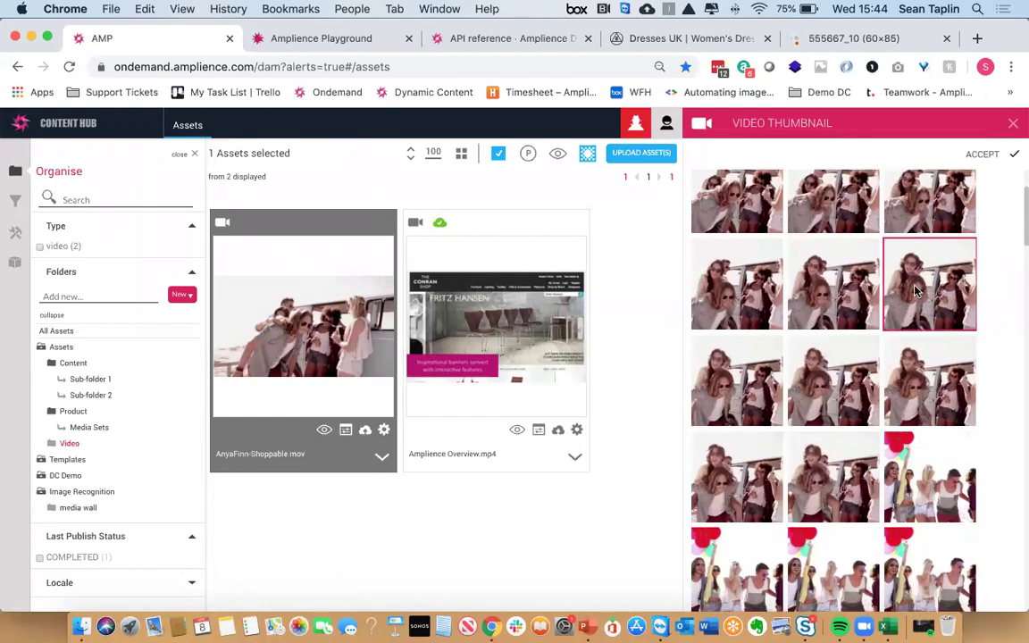
pyautogui.click(985, 155)
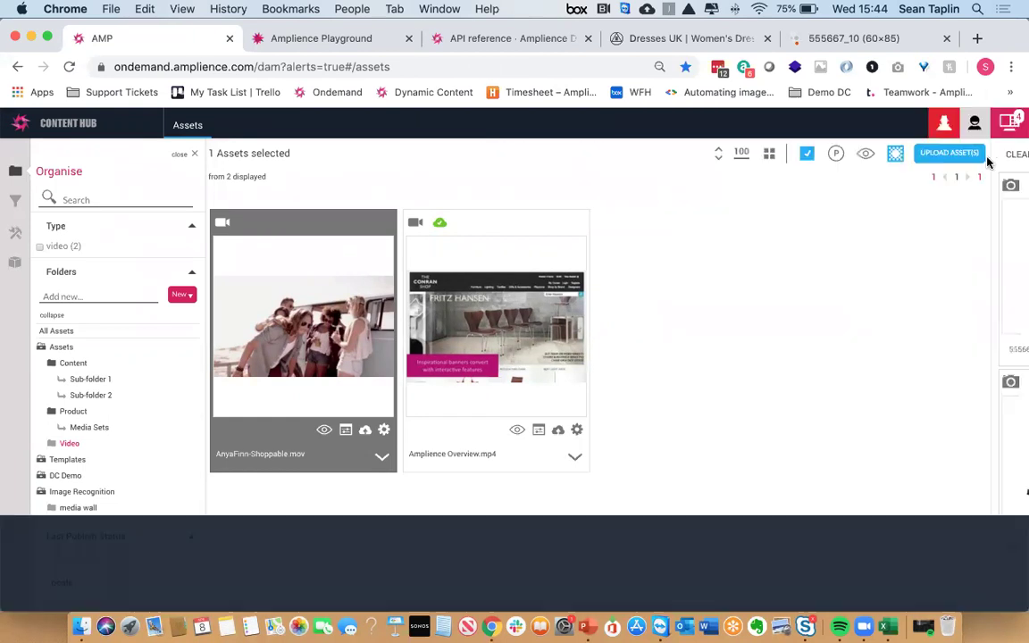
pyautogui.click(345, 432)
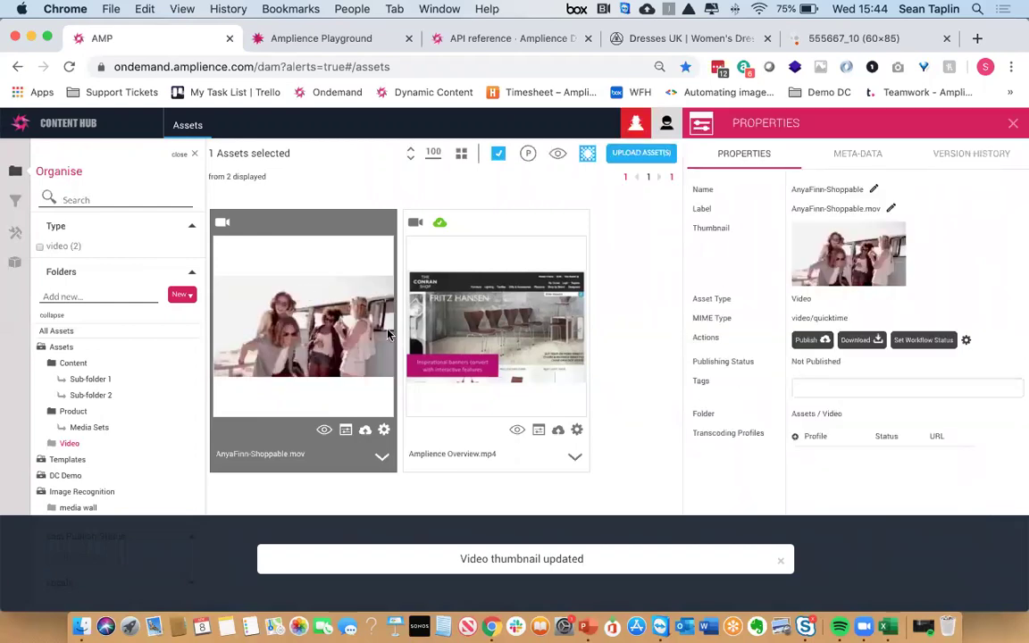
pyautogui.click(809, 341)
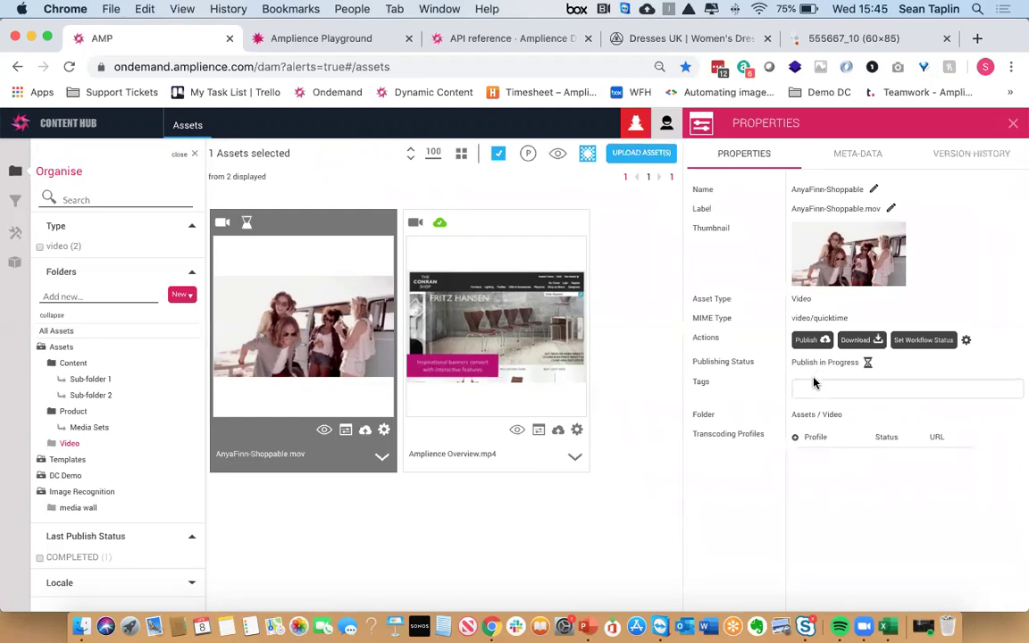
pyautogui.click(587, 629)
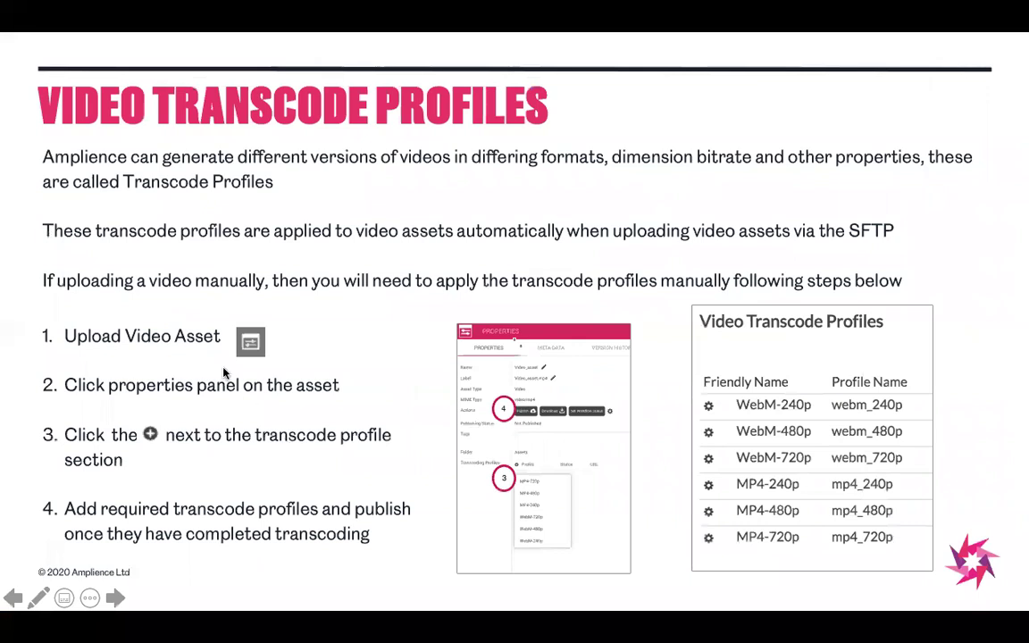
pyautogui.click(224, 373)
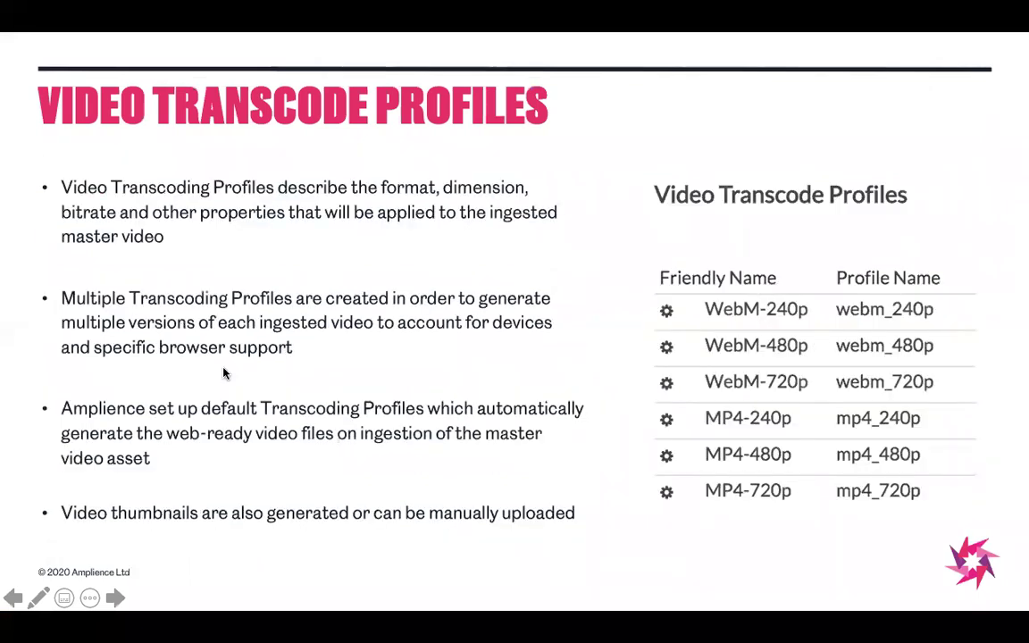
pyautogui.click(224, 374)
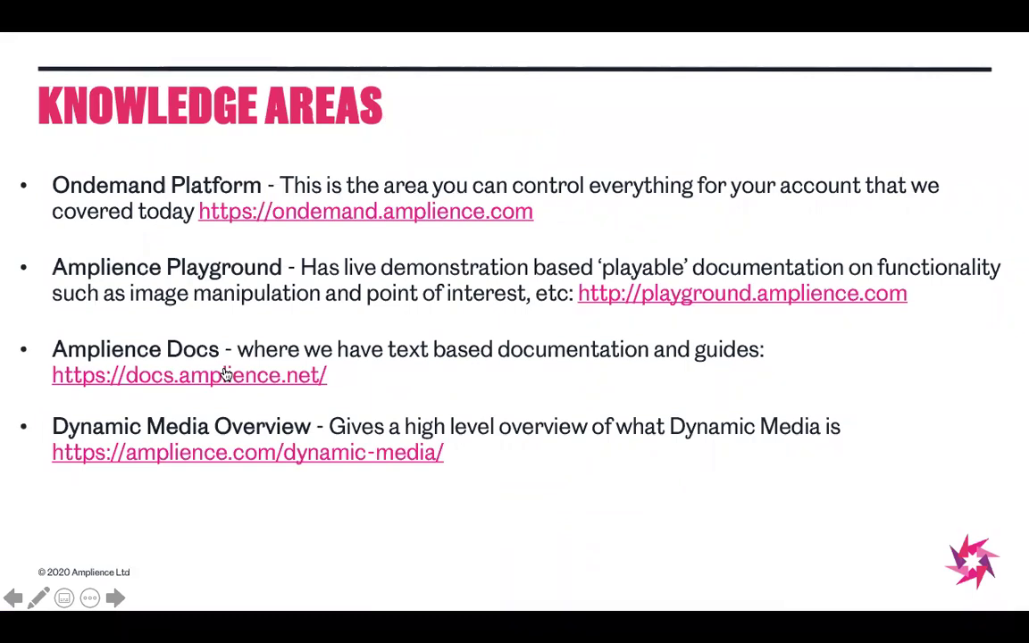
# In the Amplience Playground's Dynamic Media documentation, review the Layering overview and view its first example URL with the click and collect roundel
pyautogui.press('super+Tab')
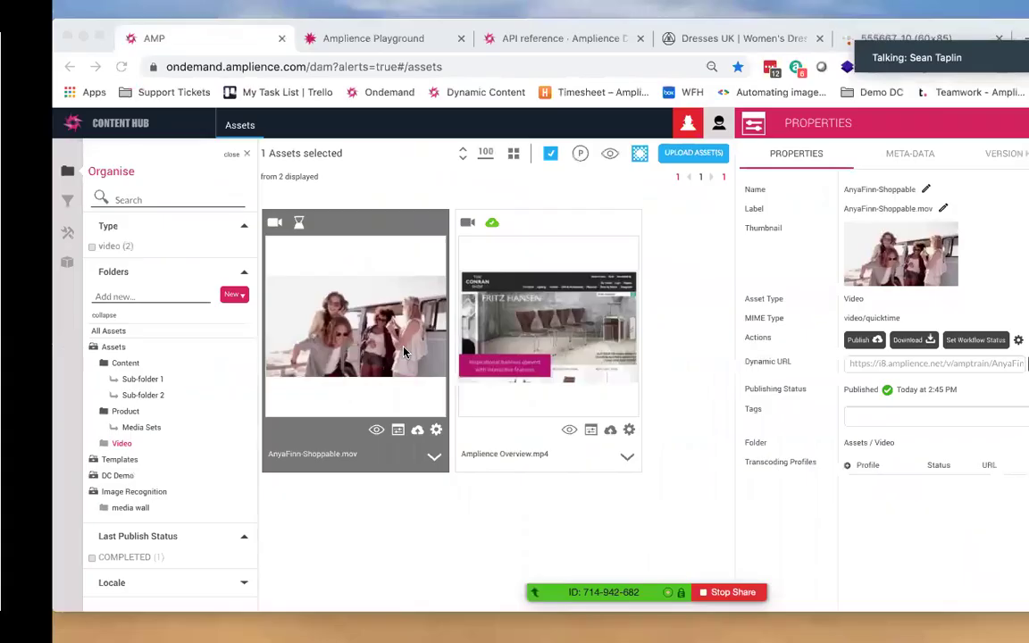
pyautogui.click(355, 38)
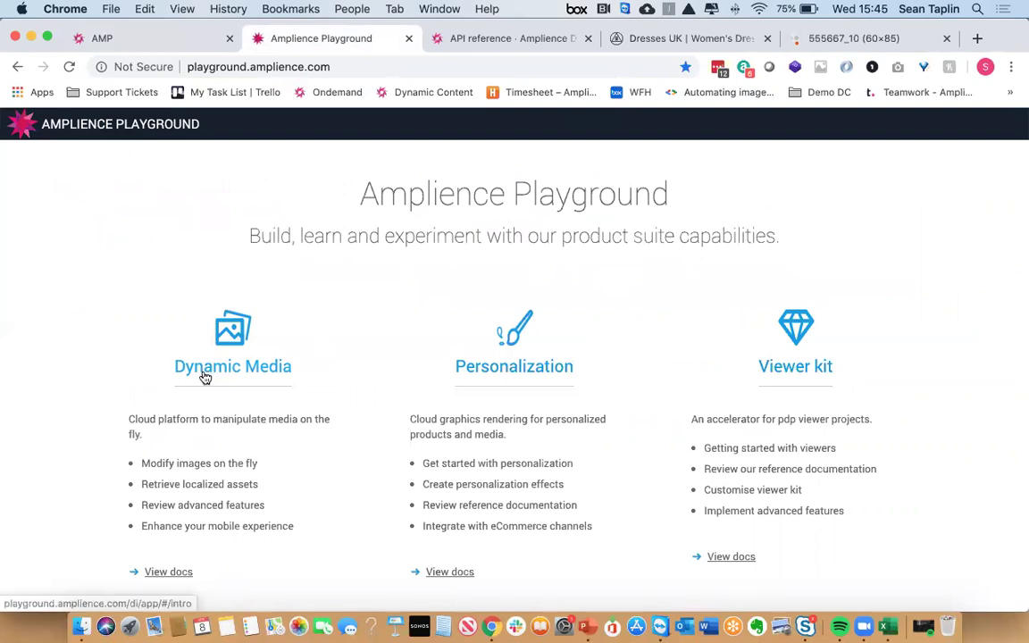
pyautogui.click(203, 374)
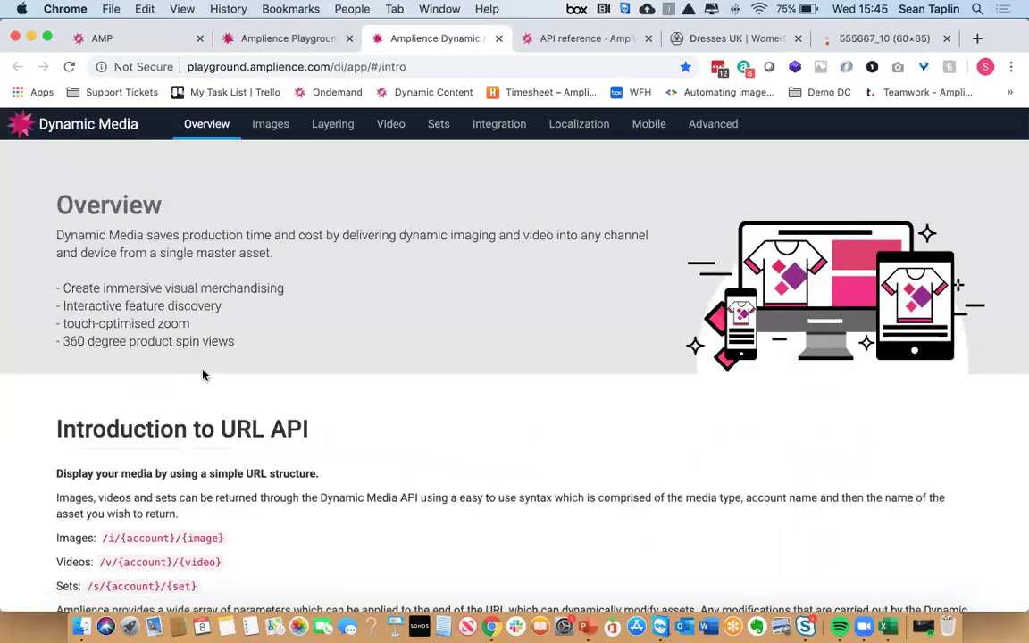
pyautogui.click(350, 128)
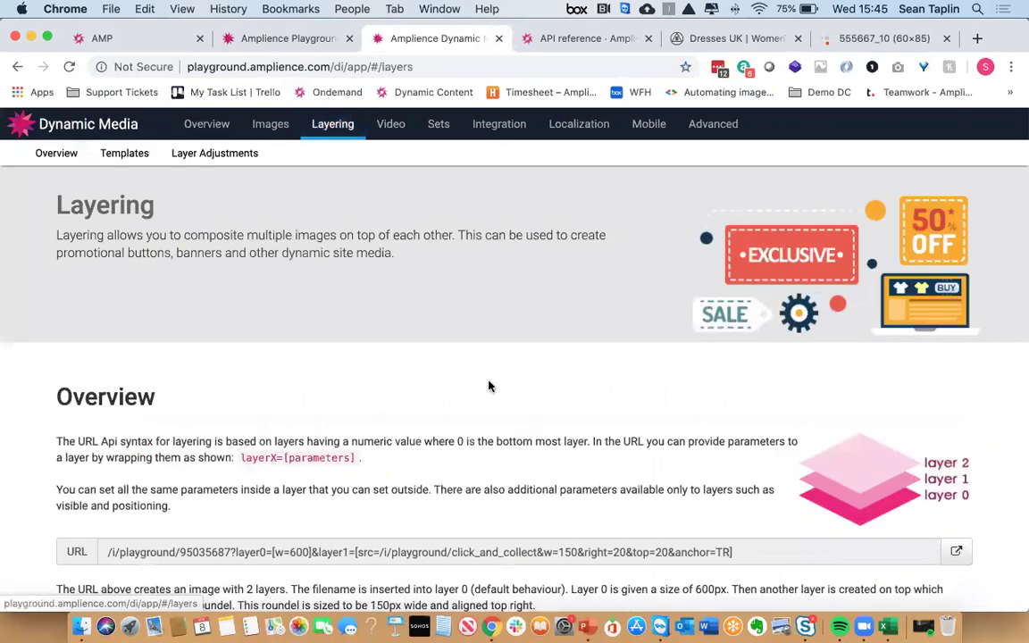
pyautogui.scroll(-3, 489, 385)
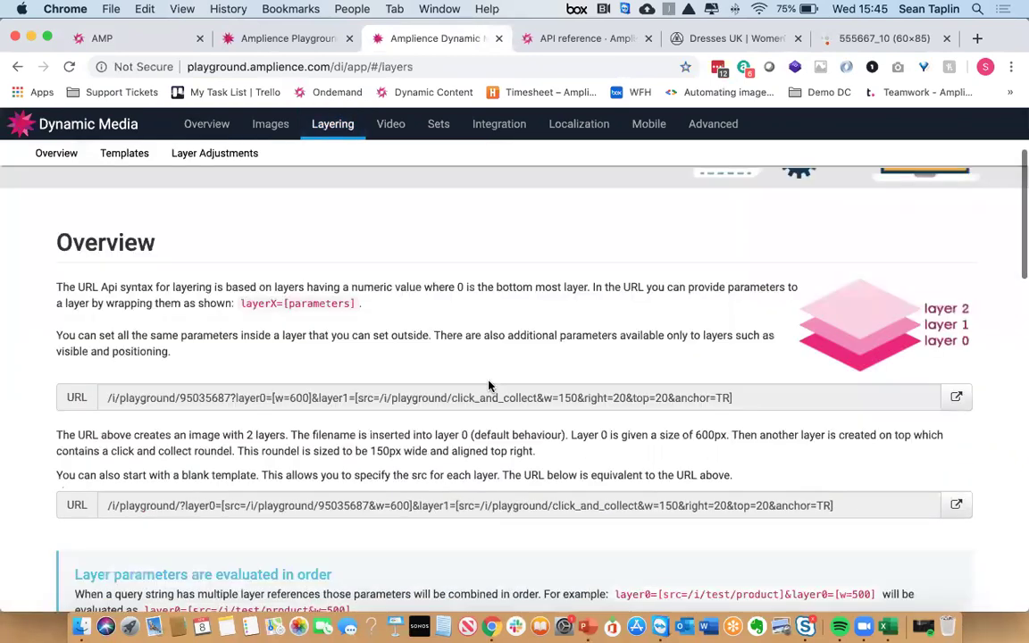
pyautogui.click(950, 396)
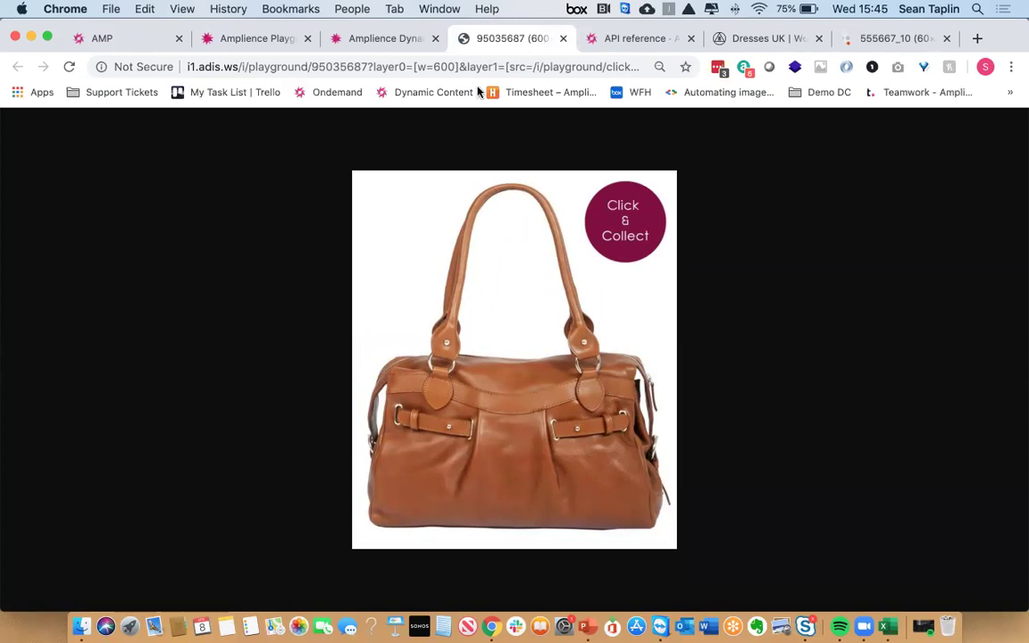
pyautogui.click(353, 40)
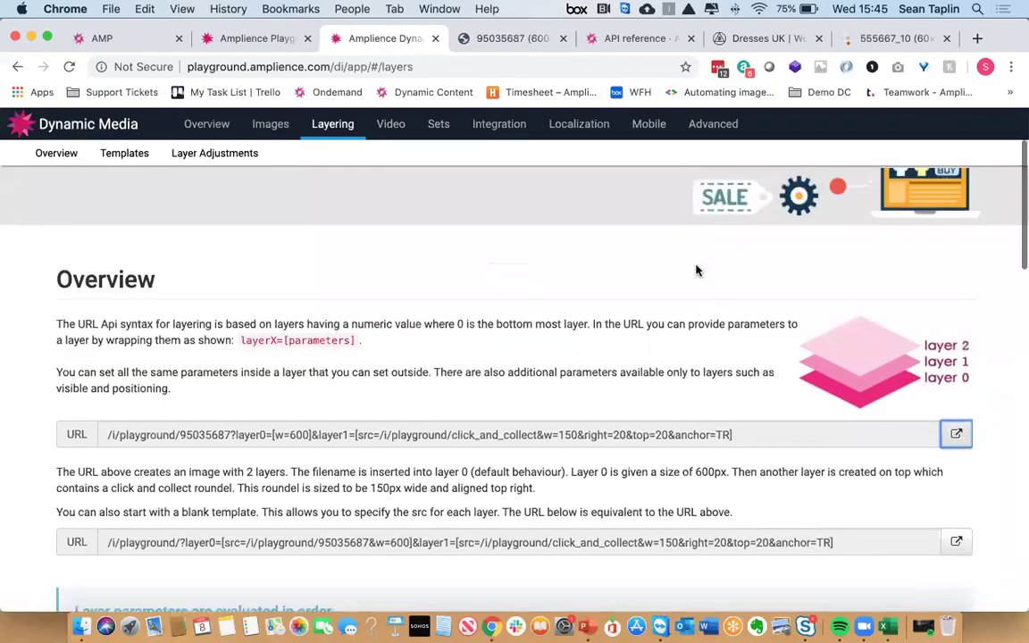
# Review the Advanced Dynamic Media documentation and preview the Point of Interest aspect ratio demo at tablet and laptop sizes
pyautogui.click(713, 124)
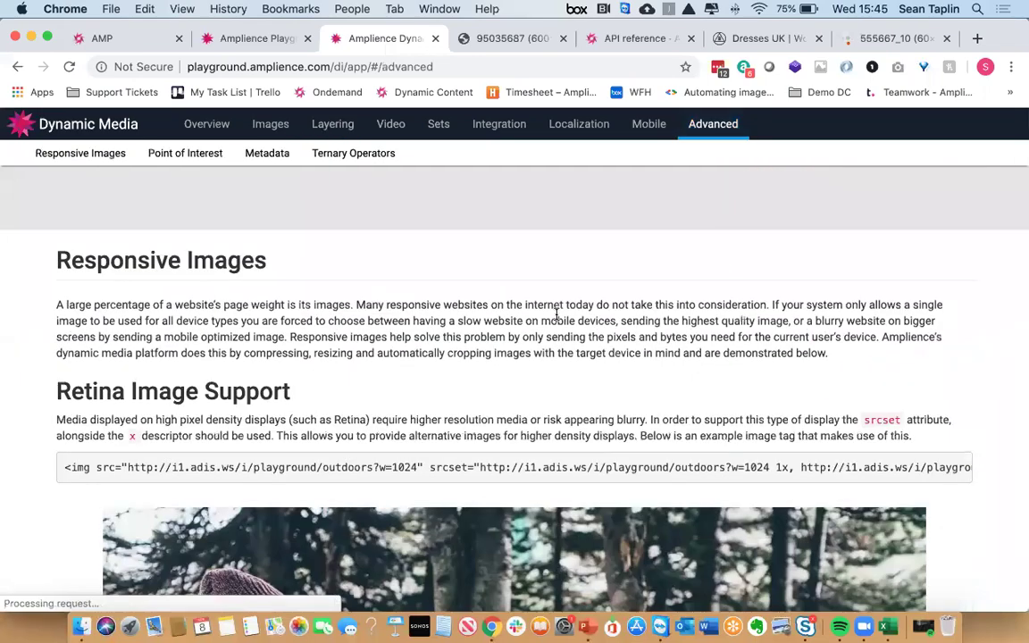
pyautogui.scroll(-15, 500, 280)
pyautogui.scroll(-10, 556, 318)
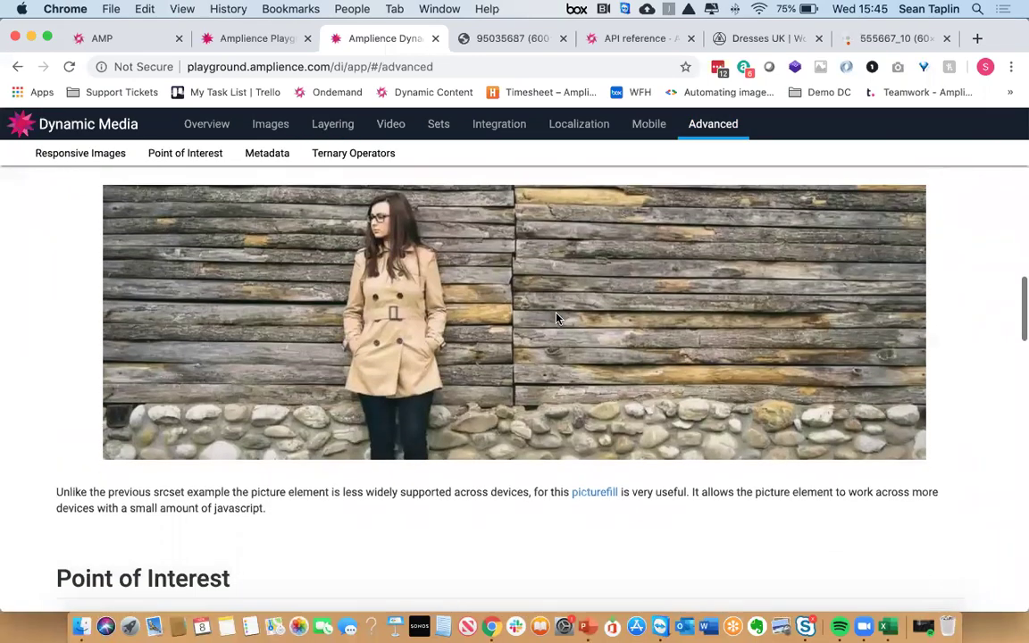
pyautogui.scroll(-3, 556, 318)
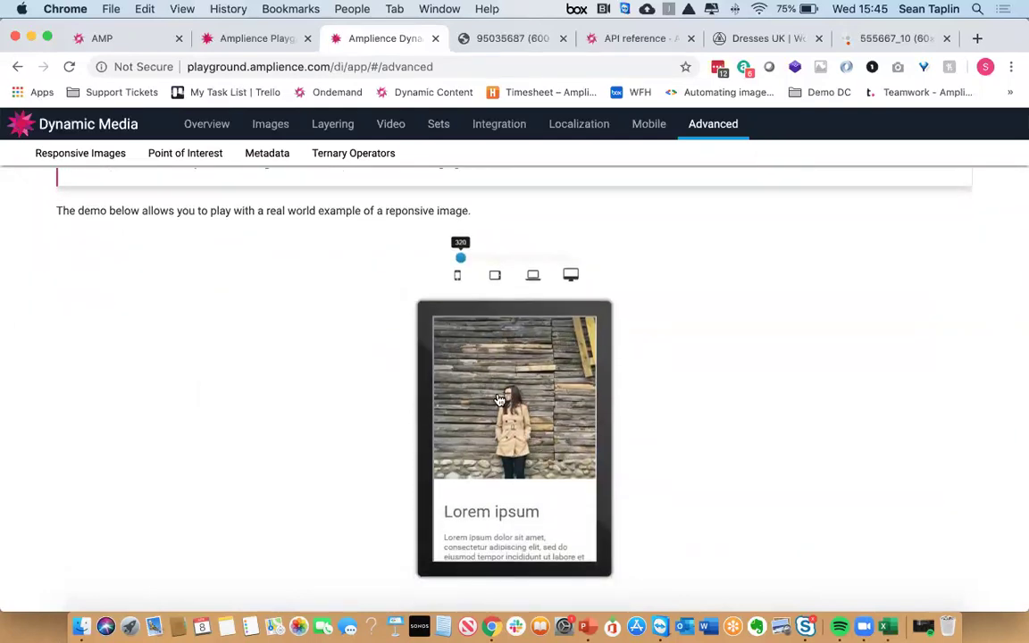
pyautogui.click(570, 279)
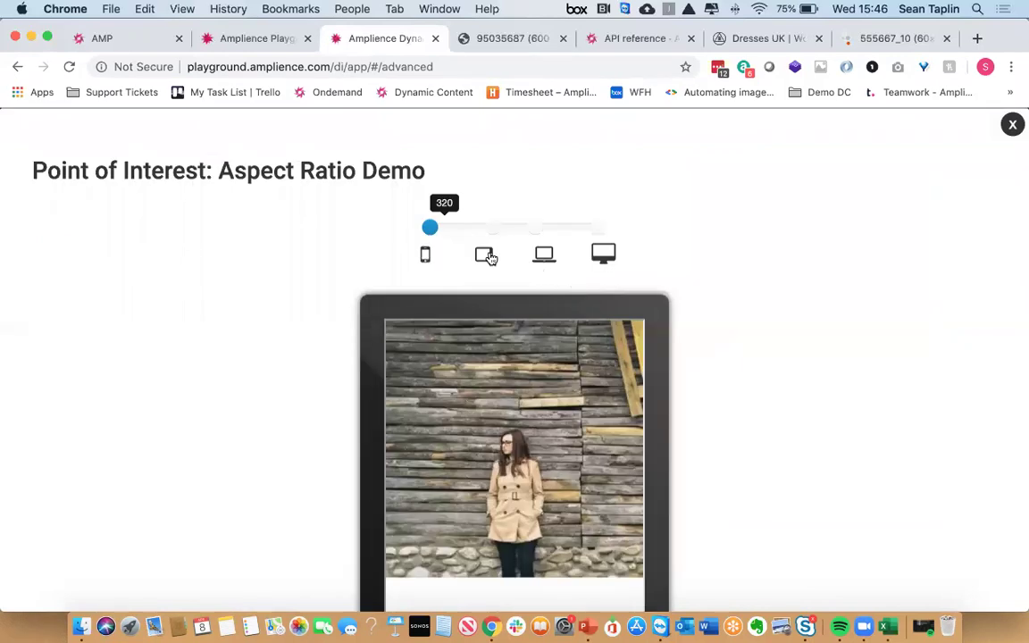
pyautogui.click(487, 256)
pyautogui.click(542, 257)
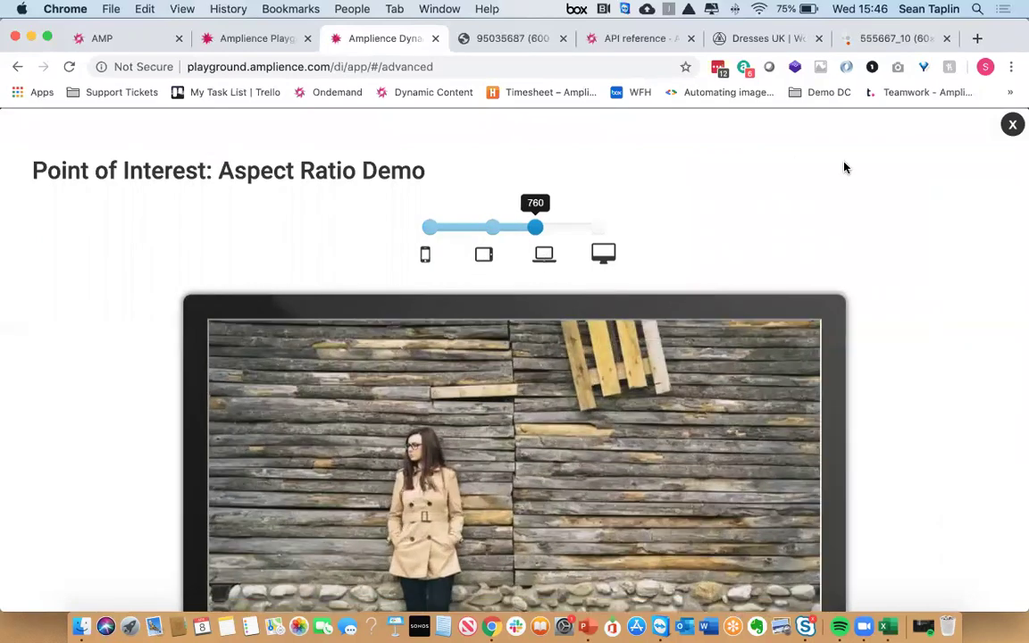
pyautogui.click(1012, 125)
pyautogui.scroll(3, 703, 339)
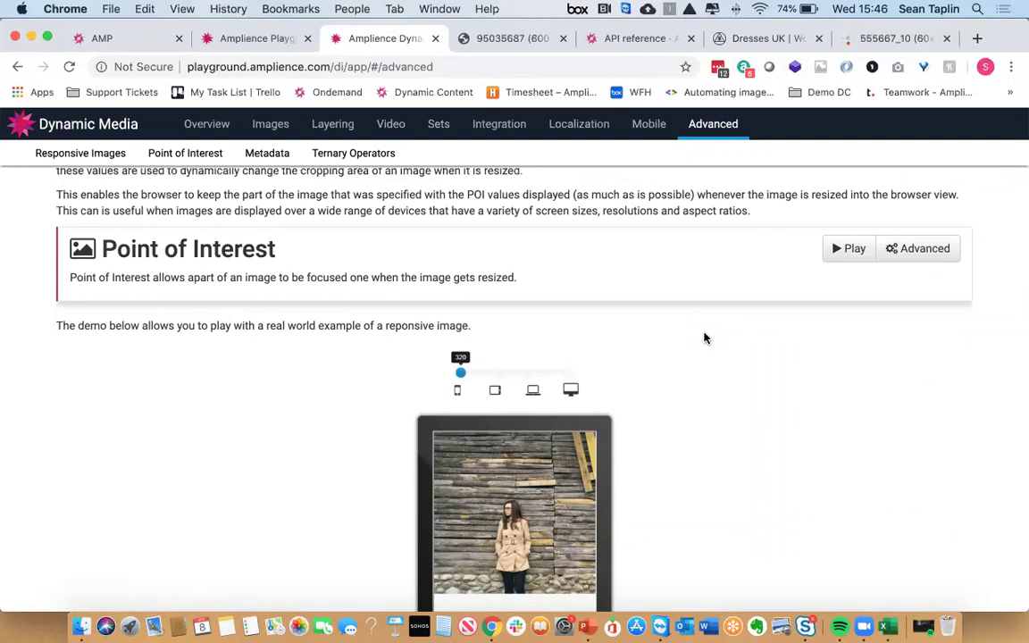
pyautogui.scroll(-5, 703, 337)
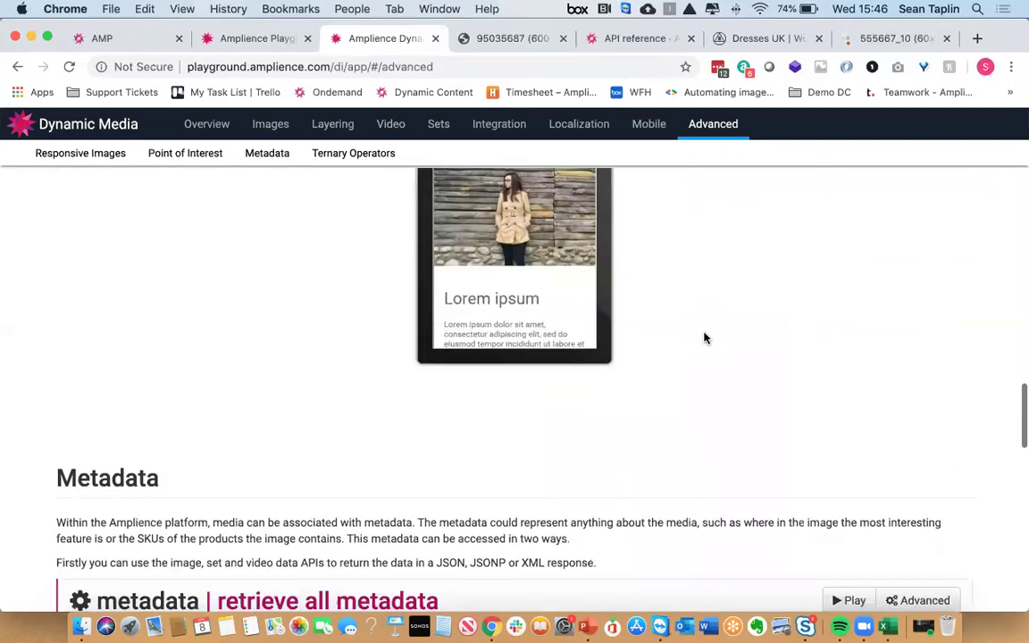
# Review the Ternary Operators section of the Advanced documentation, and switch to the presentation to show the Customer Success Team slide
pyautogui.click(375, 161)
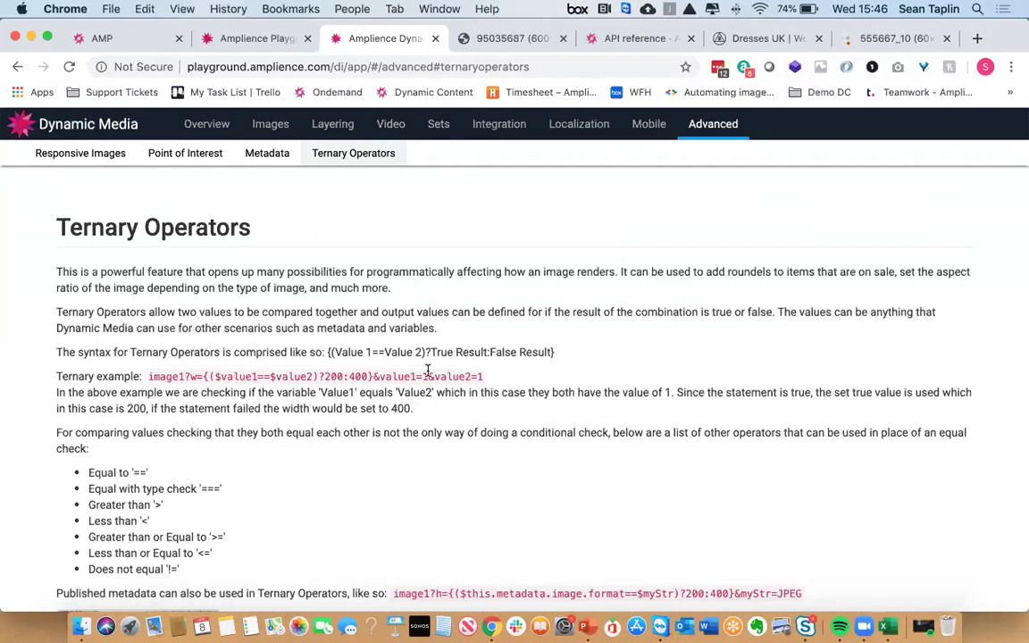
pyautogui.hotkey('ctrl', 'Left')
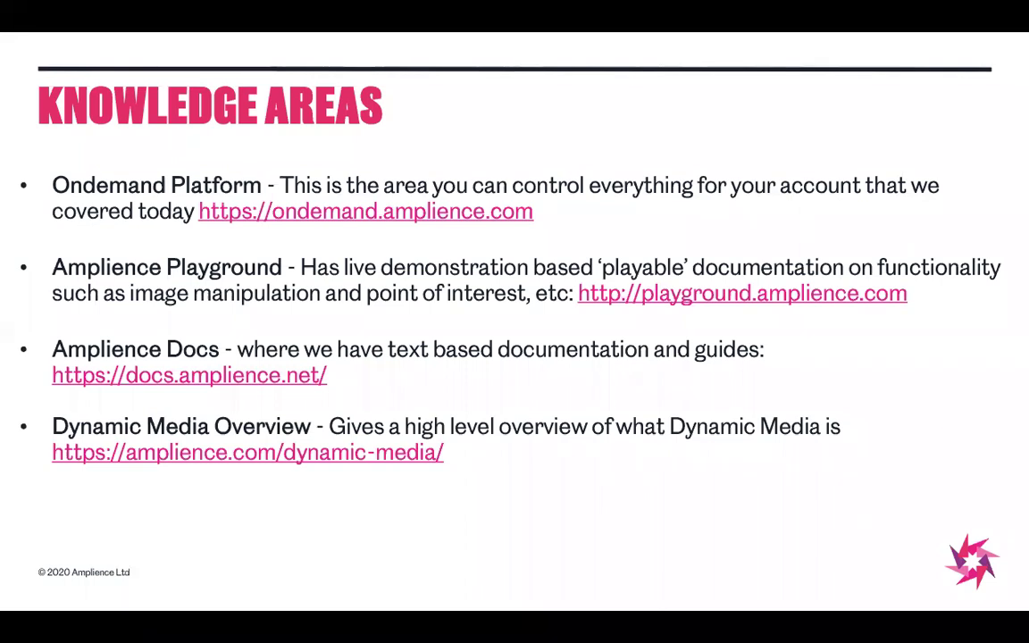
pyautogui.press('Right')
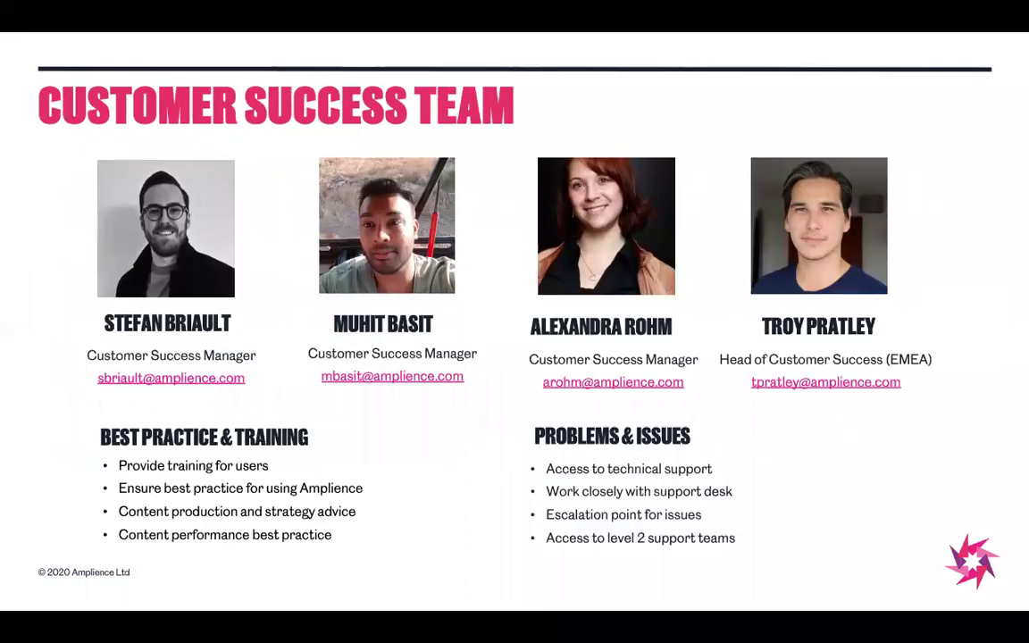
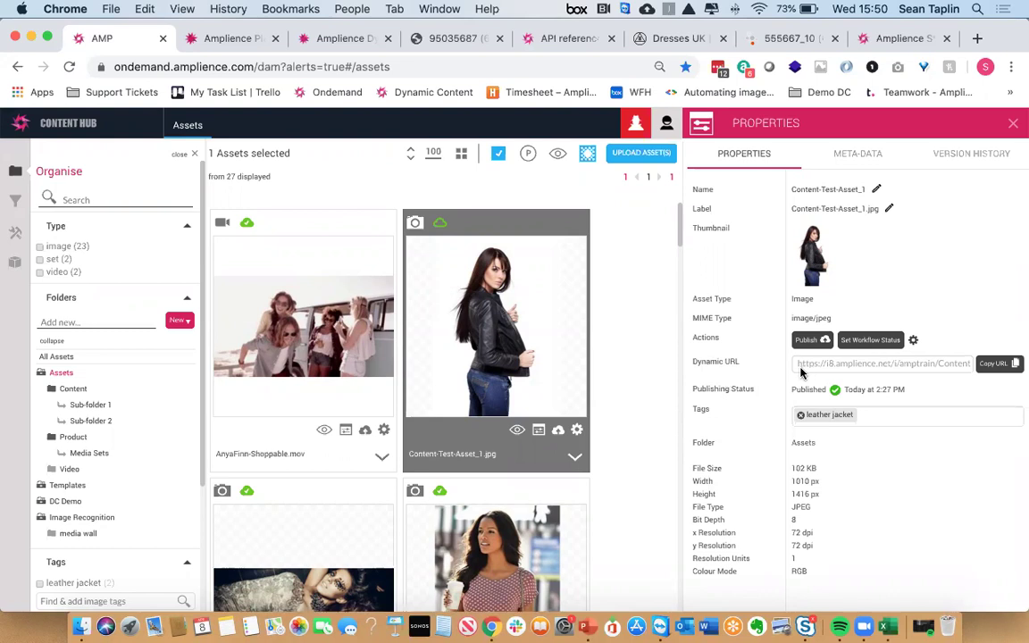
# In the Image Recognition folder, examine the first image's detected faces, image and detected objects metadata
pyautogui.click(87, 518)
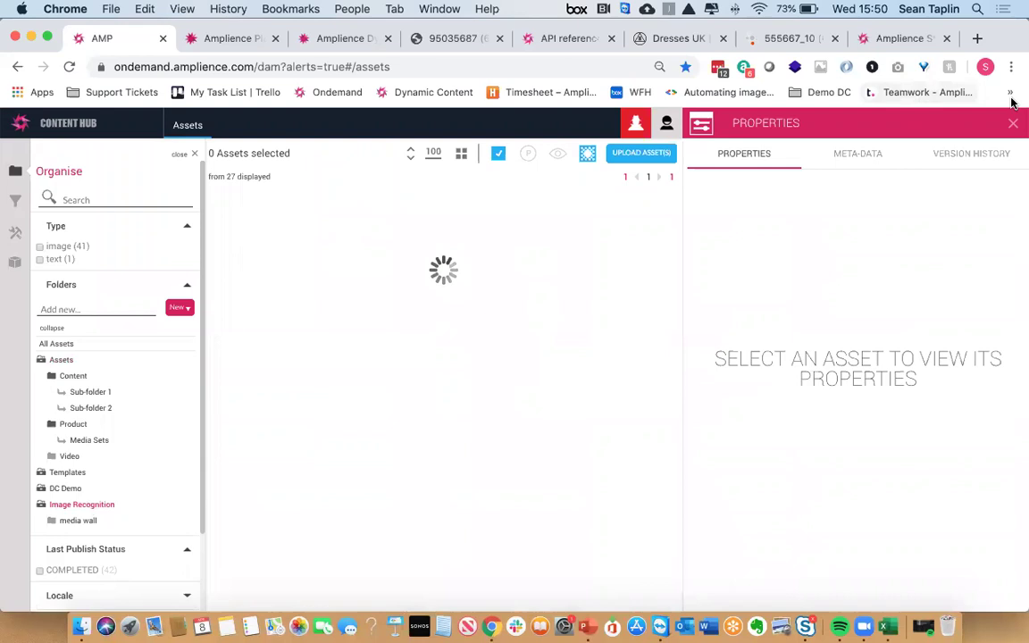
pyautogui.click(1013, 125)
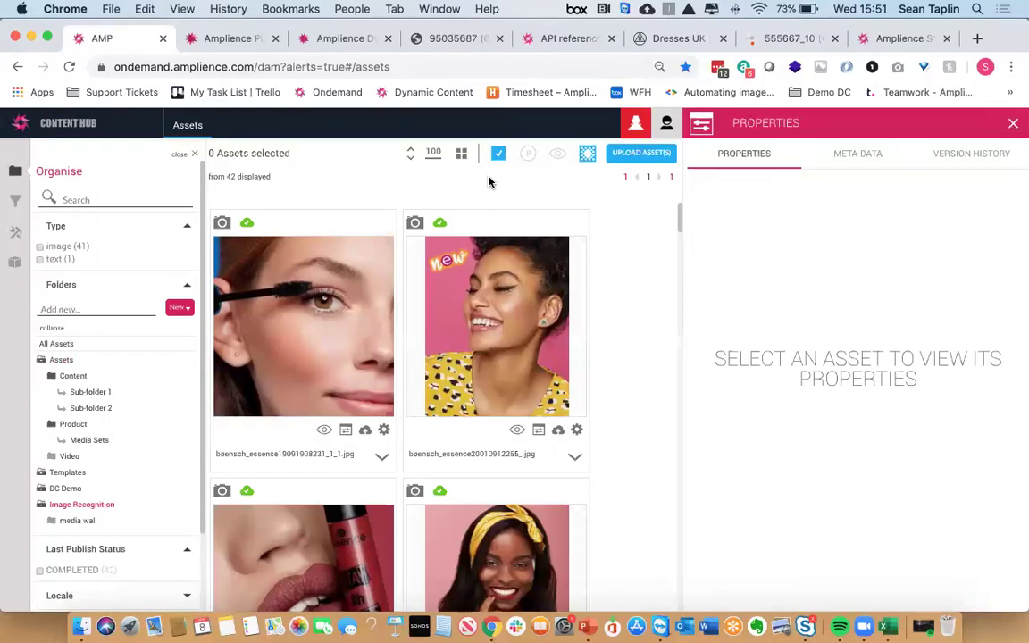
pyautogui.click(308, 274)
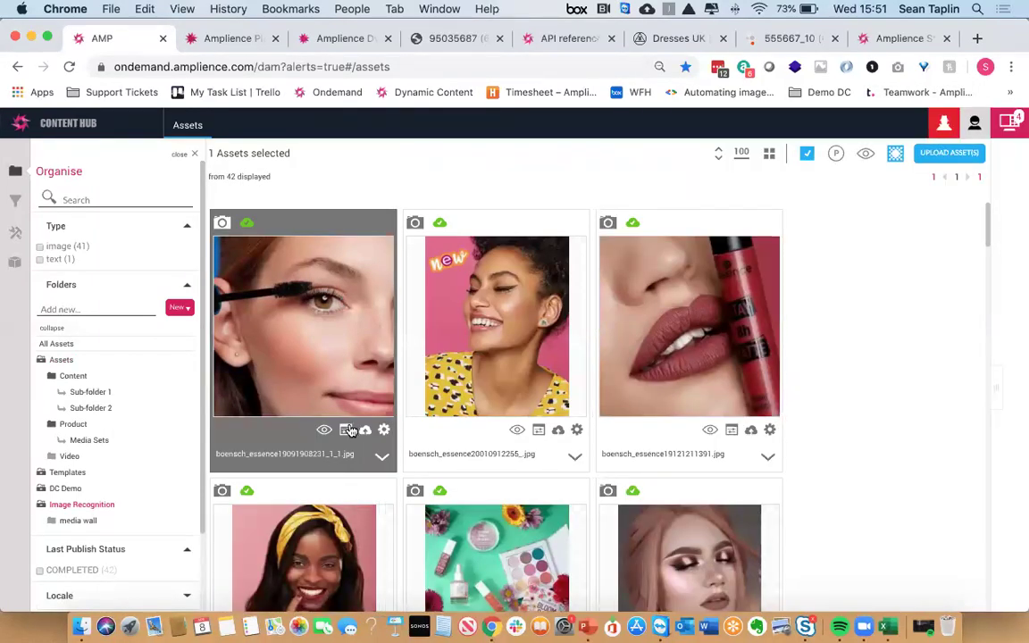
pyautogui.click(349, 430)
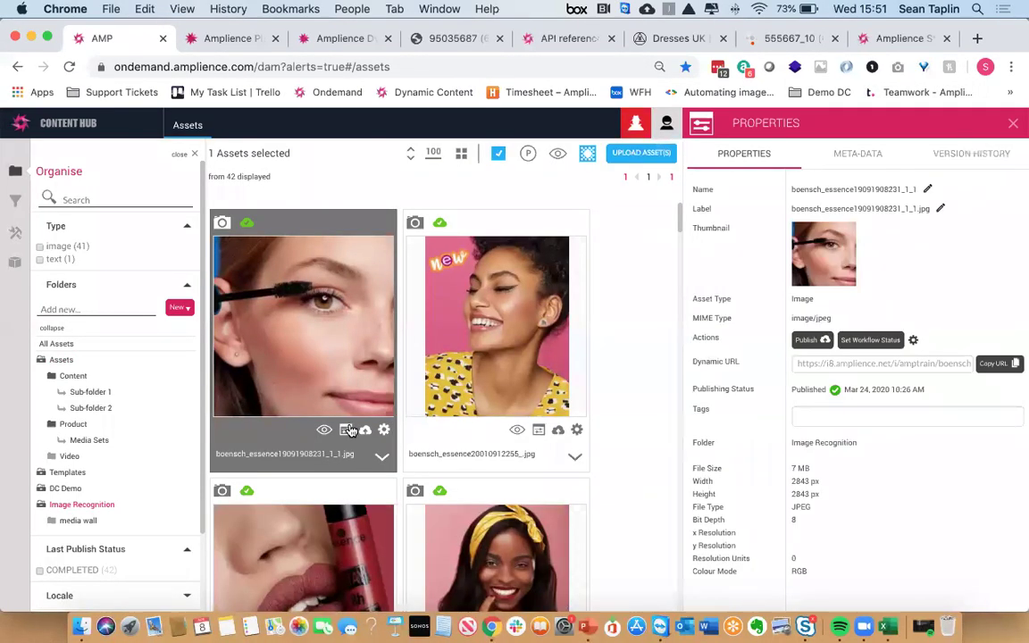
pyautogui.click(867, 163)
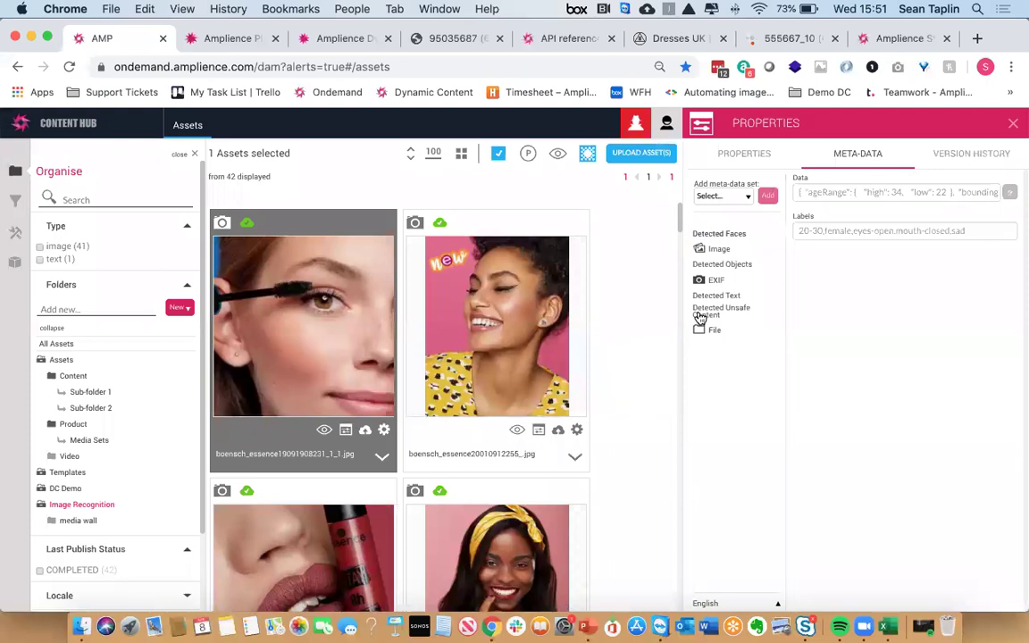
pyautogui.click(710, 253)
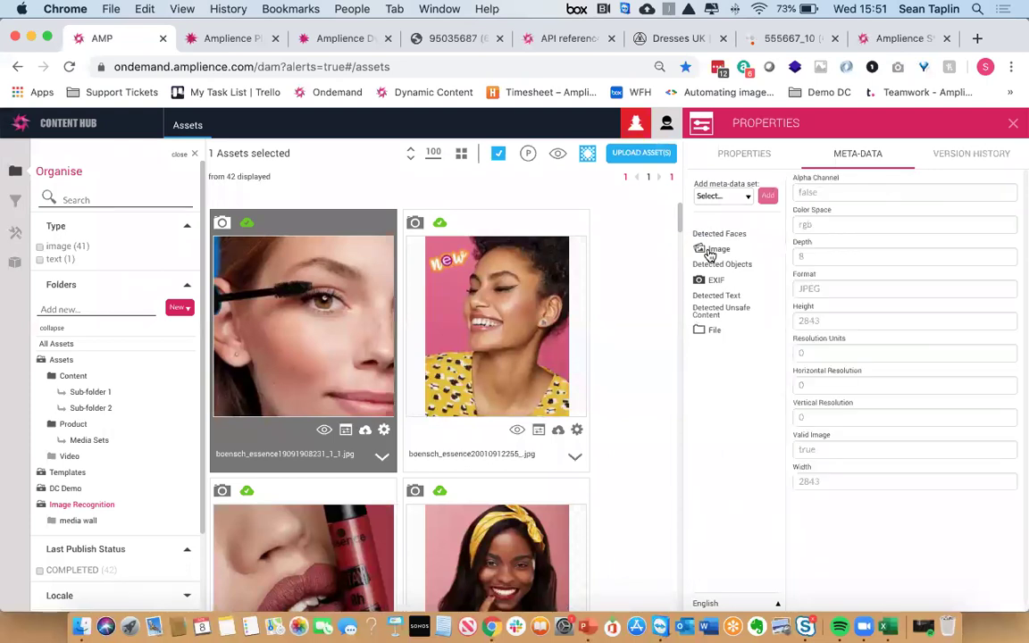
pyautogui.click(712, 270)
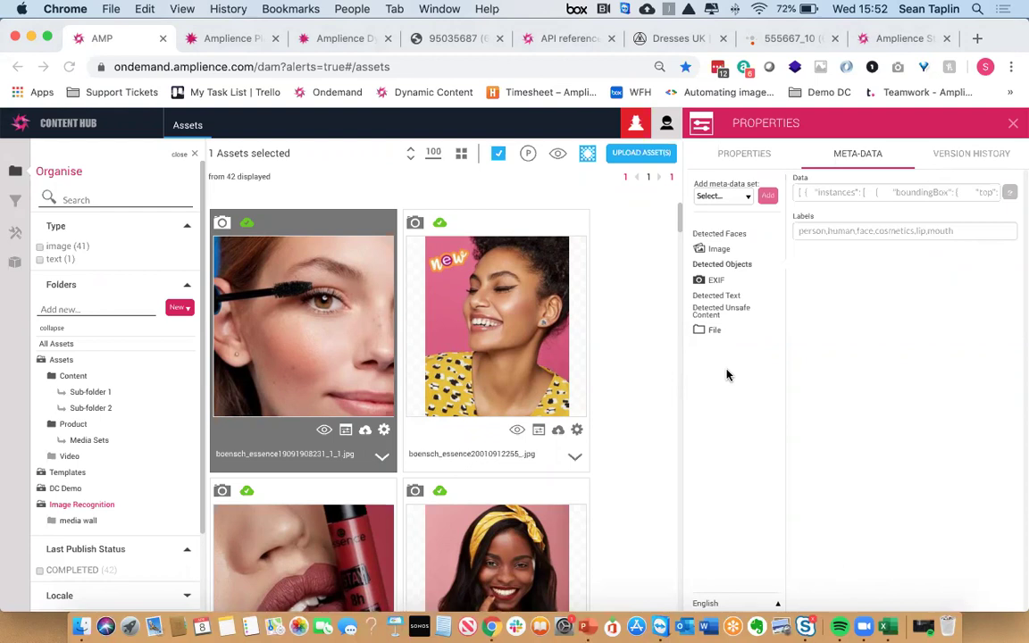
# Copy the dynamic URL of AlltheLook.jpg in the Content folder and open it in a new browser tab
pyautogui.click(73, 377)
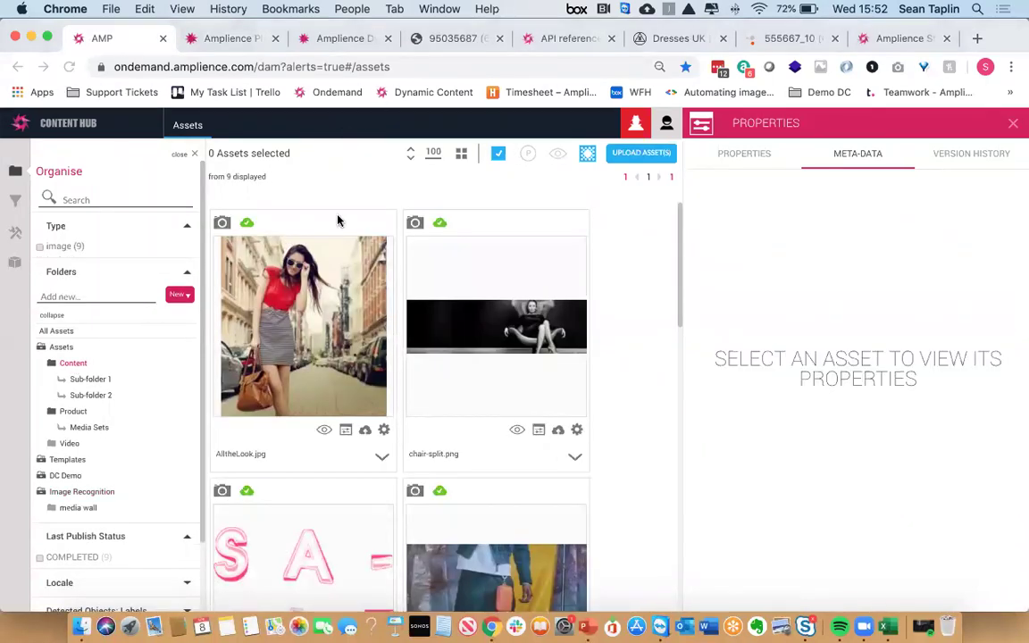
pyautogui.click(371, 369)
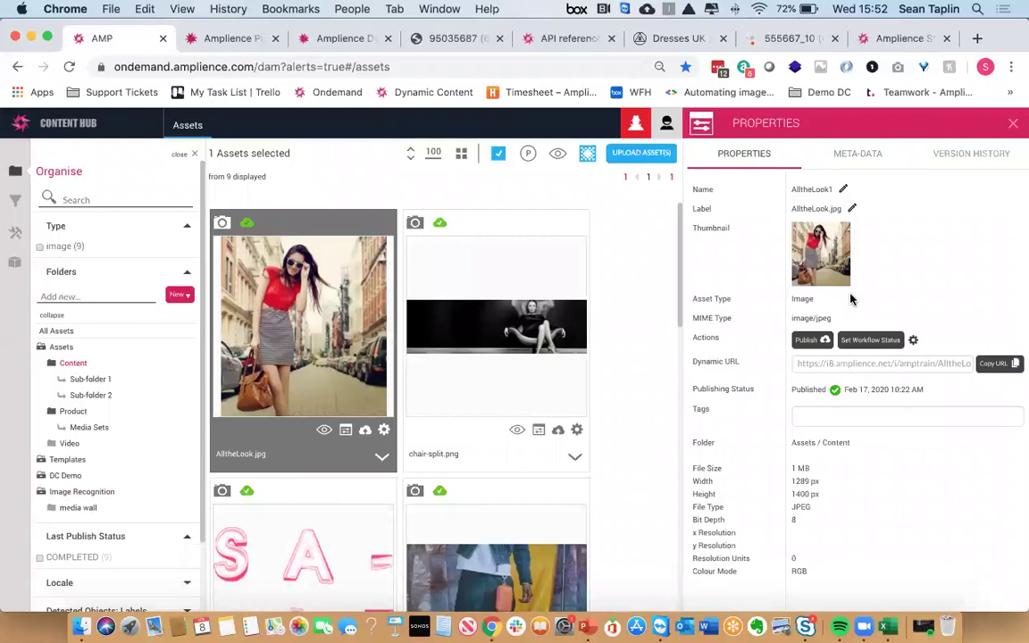
pyautogui.click(993, 363)
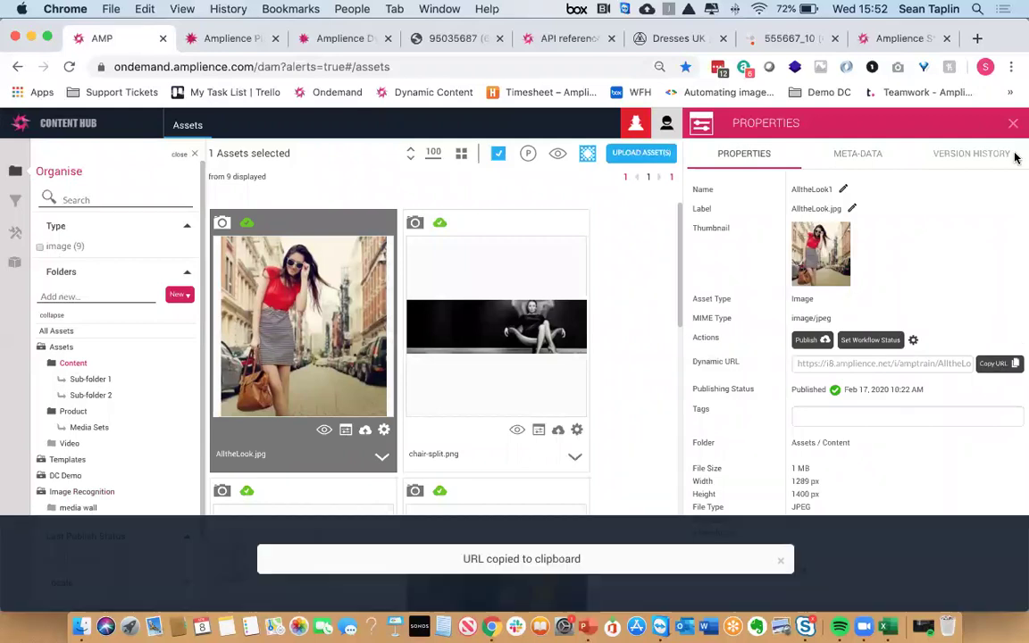
pyautogui.click(977, 39)
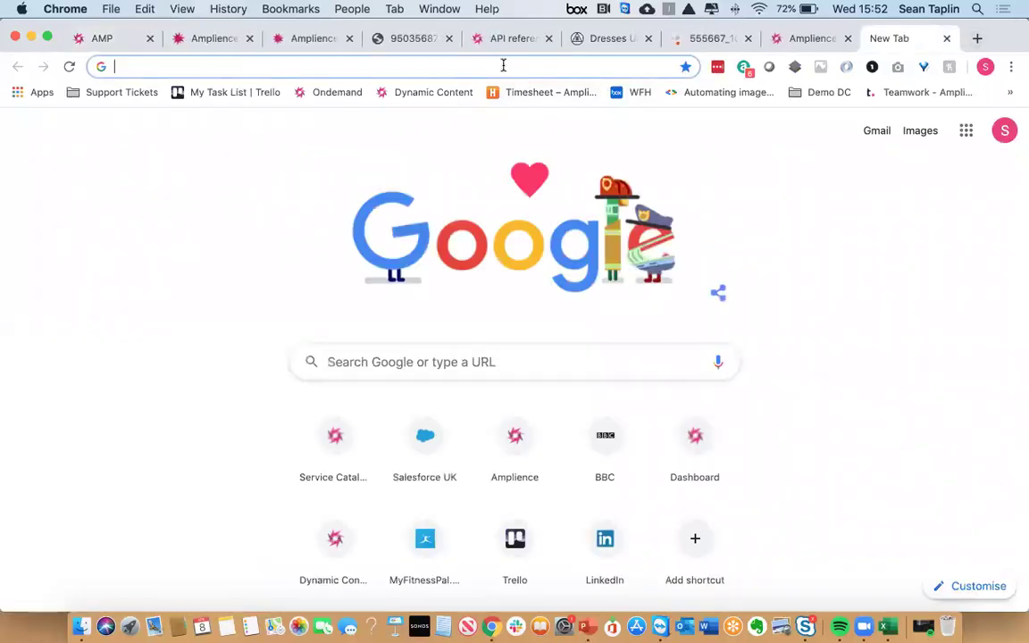
pyautogui.press('super+v')
pyautogui.press('Return')
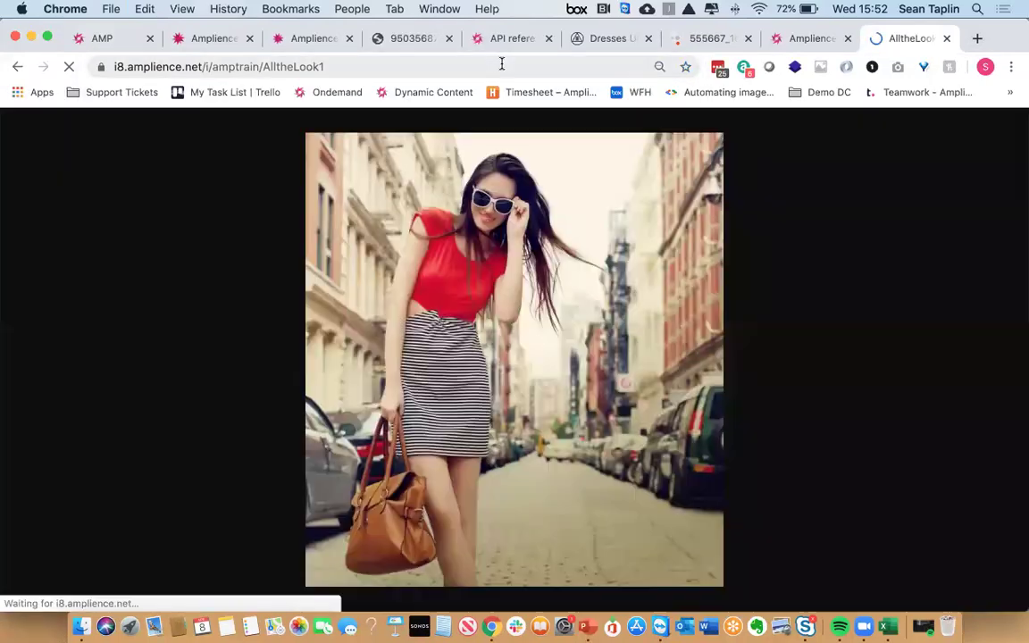
# Request the AlltheLook1 image in WebP format by adding .webp to its URL, and check its file type and size in the image info
pyautogui.click(505, 62)
pyautogui.click(505, 63)
pyautogui.write('.w')
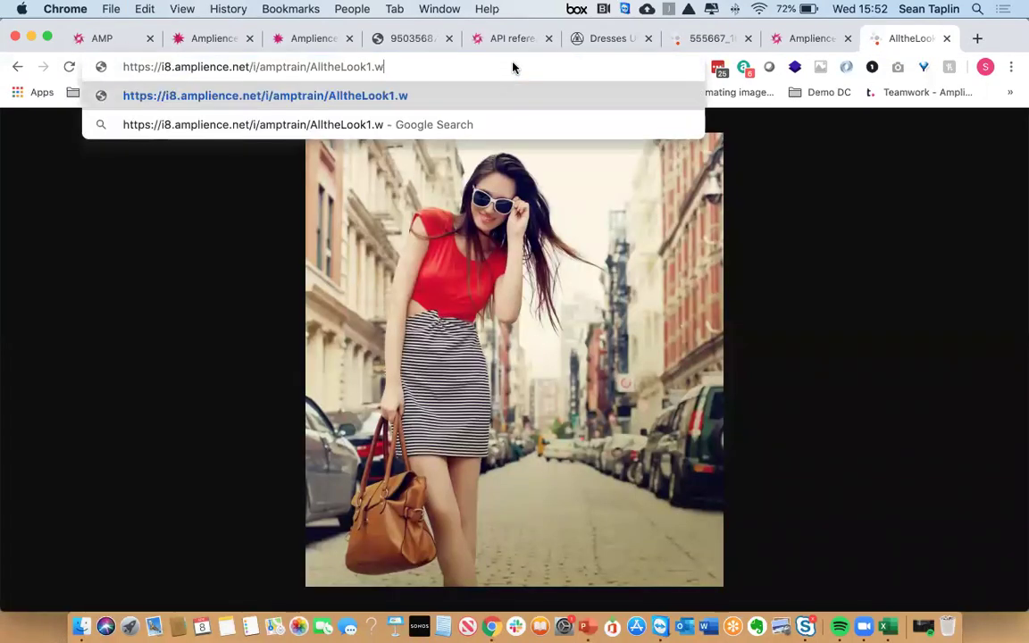
pyautogui.write('ebp')
pyautogui.press('Return')
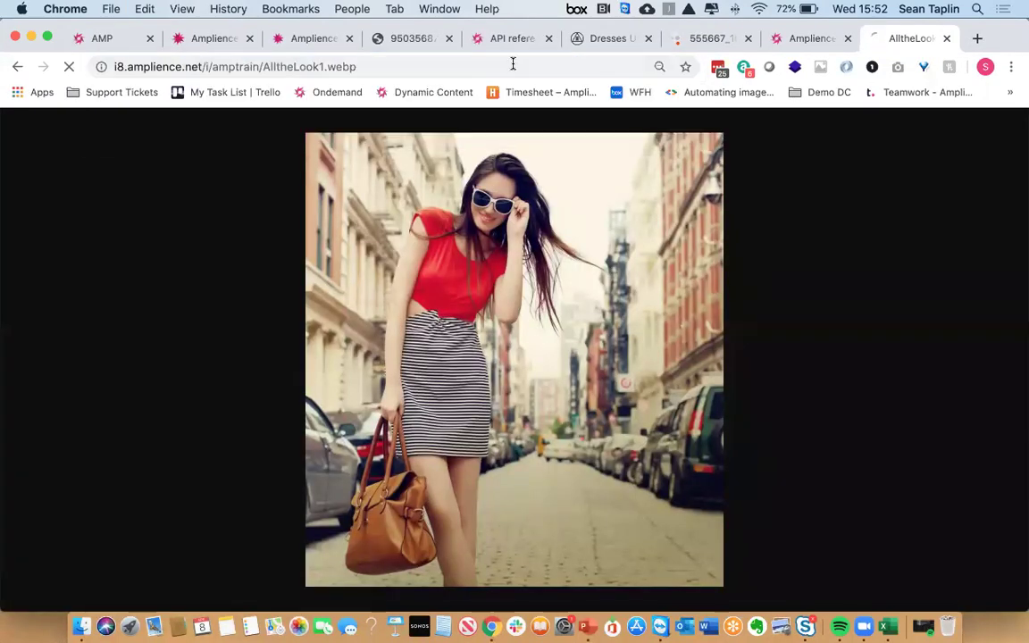
pyautogui.rightClick(522, 285)
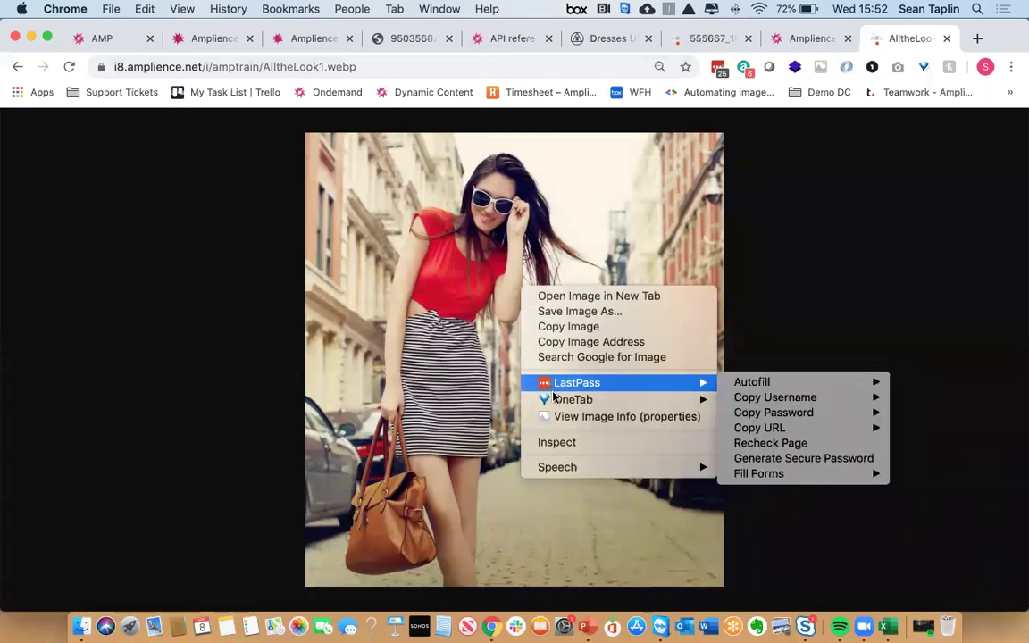
pyautogui.click(589, 416)
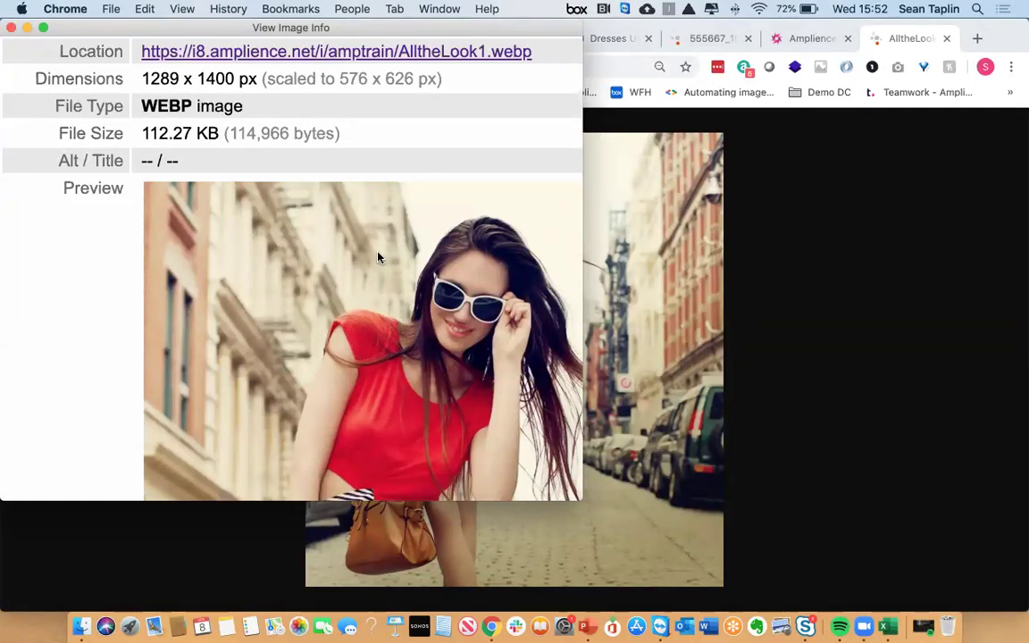
pyautogui.click(11, 27)
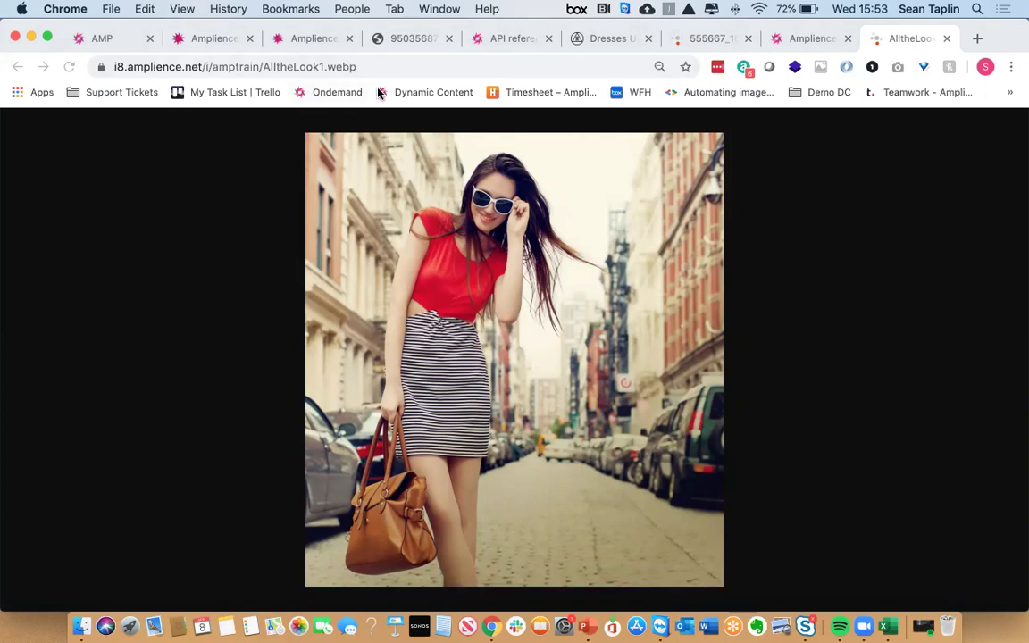
# Return to Content Hub, close the asset properties, collapse the Assets folder and display all assets
pyautogui.click(88, 39)
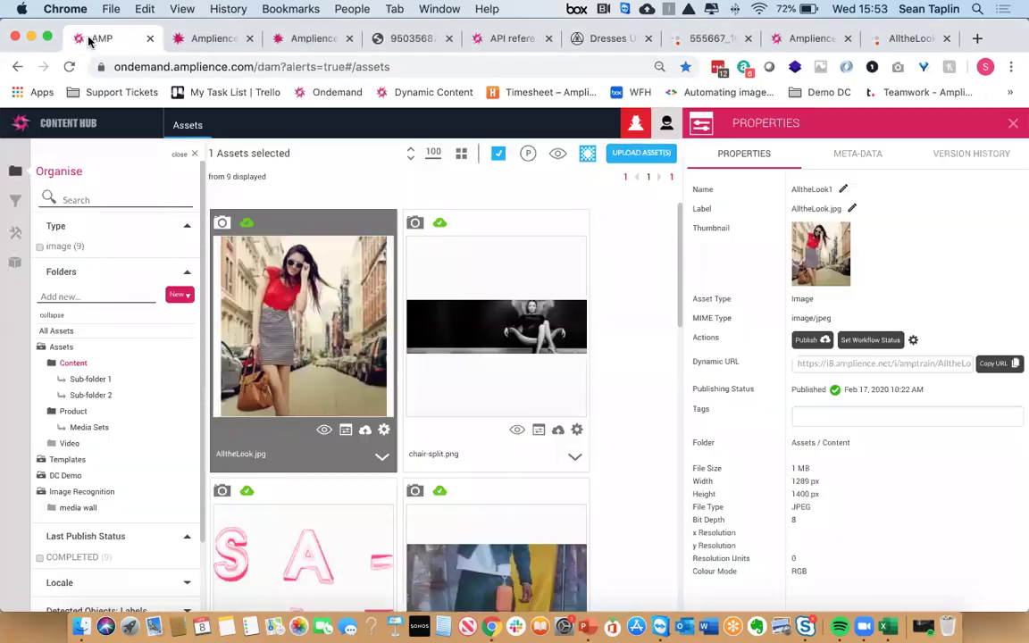
pyautogui.click(1014, 124)
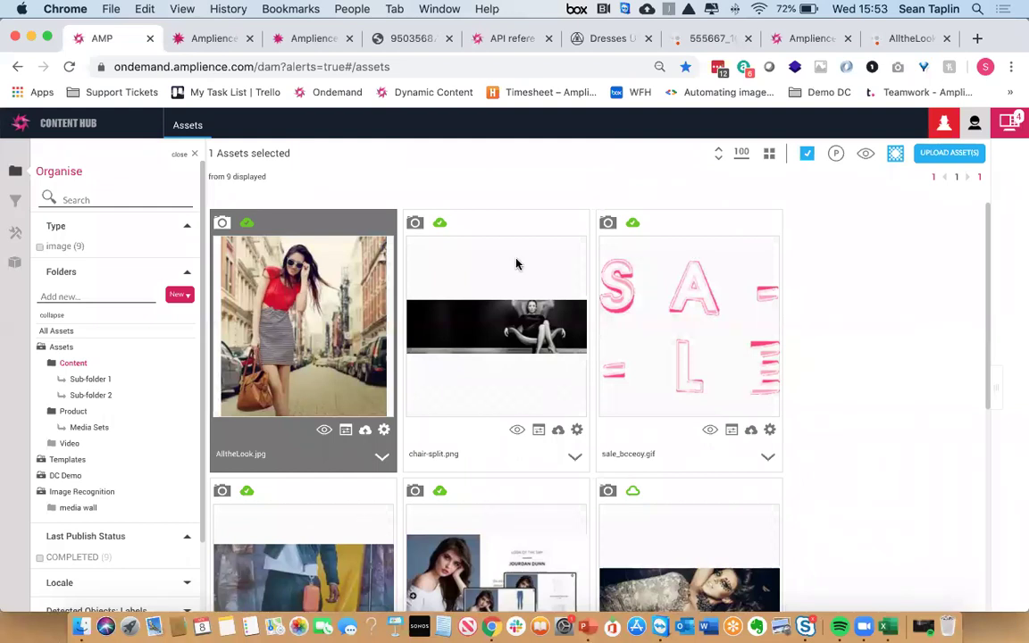
pyautogui.click(41, 347)
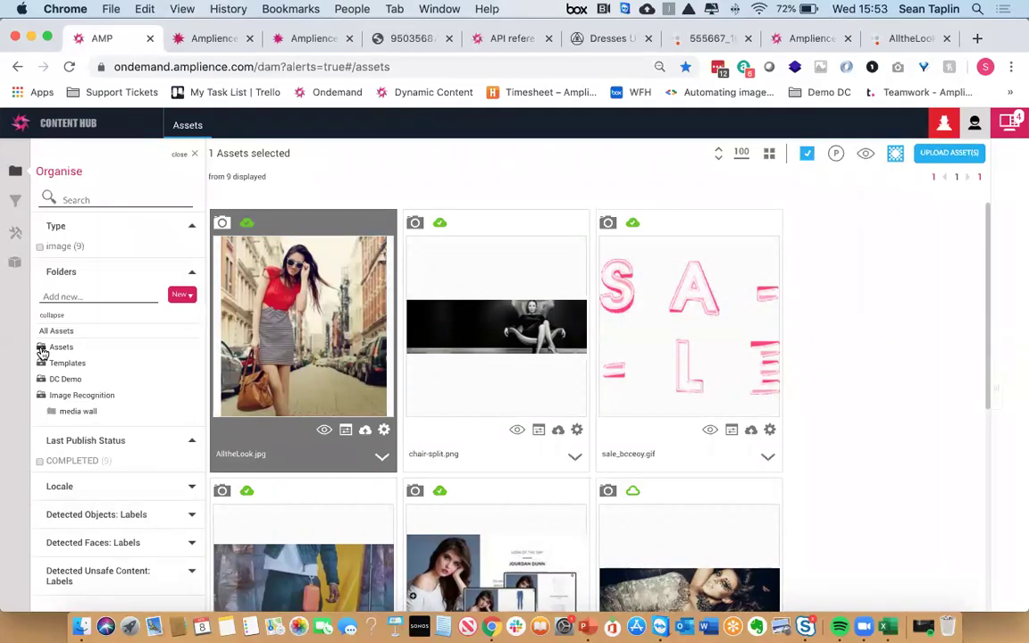
pyautogui.click(41, 350)
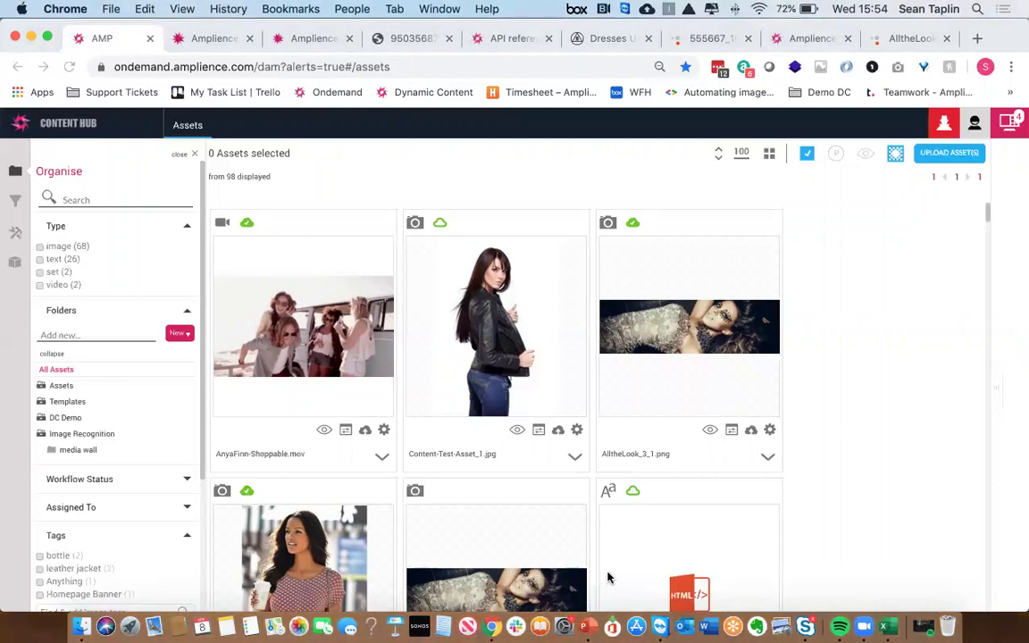
# Switch to the presentation and advance to the Next Up slide on Dynamic Content training for new users
pyautogui.press('super+Tab')
pyautogui.press('Right')
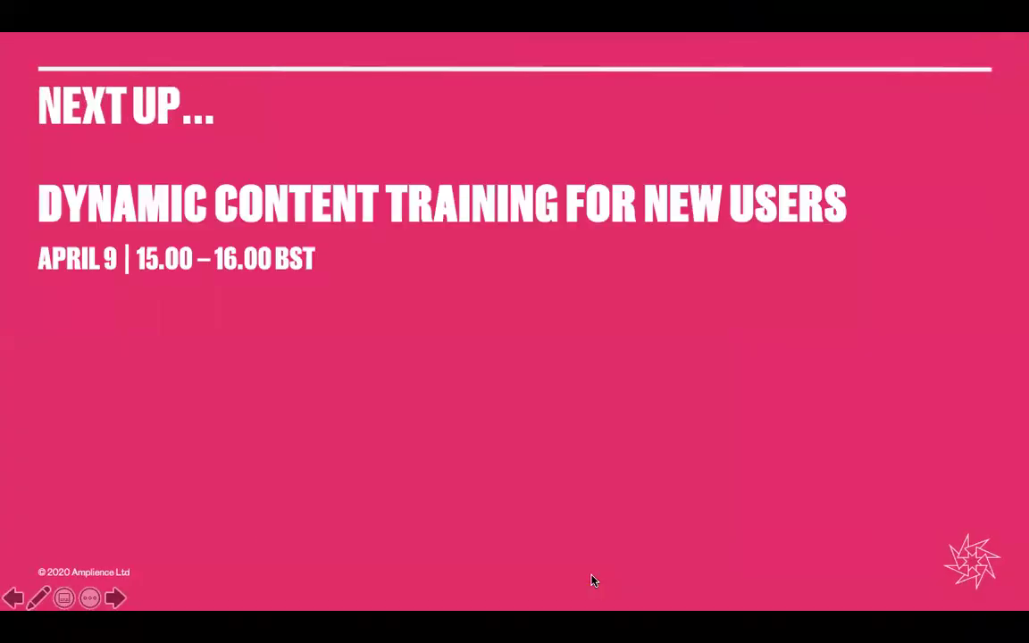